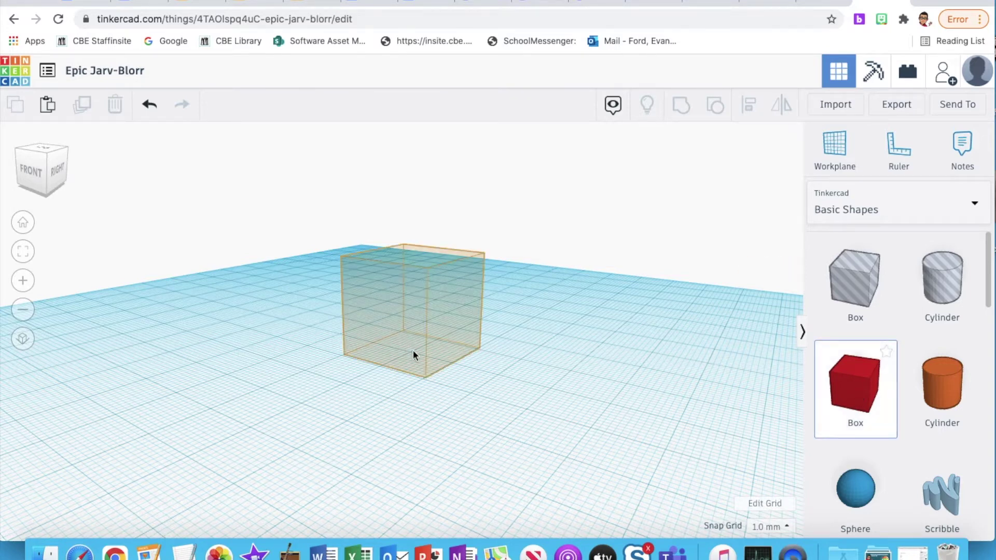
Place a solid red box on the workplane
left_click(413, 350)
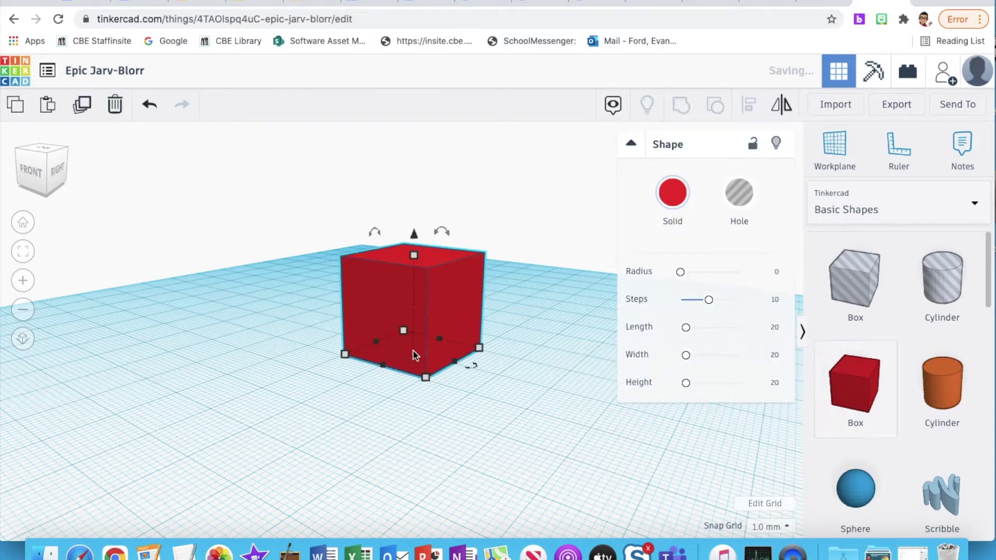
left_click(530, 368)
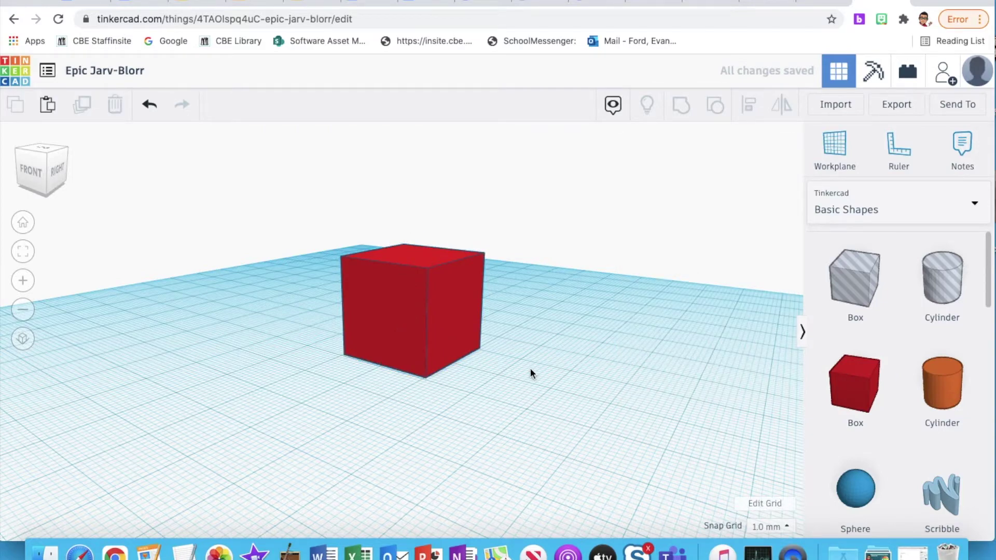
Set both horizontal dimensions of the red box to 100 mm, working from the front view
left_click(23, 316)
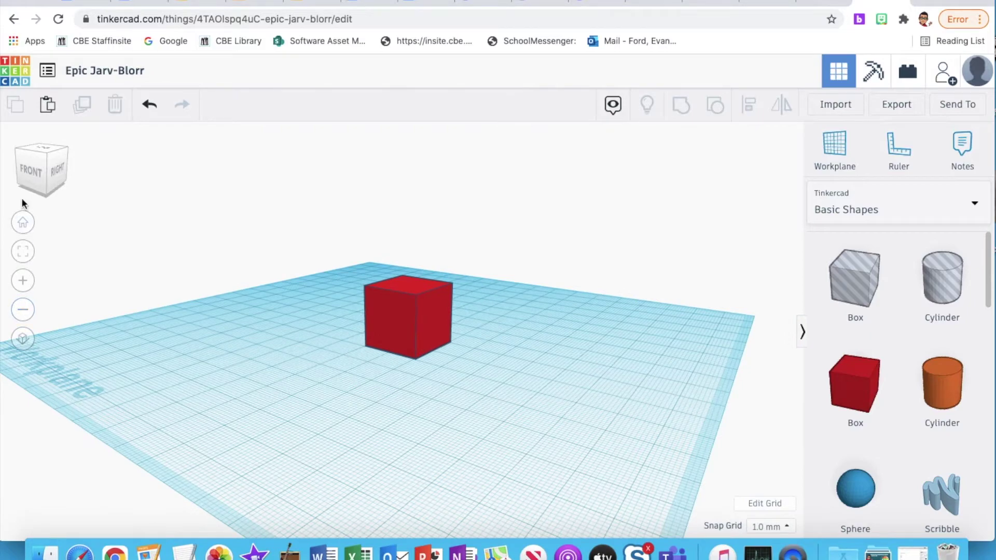
left_click(30, 172)
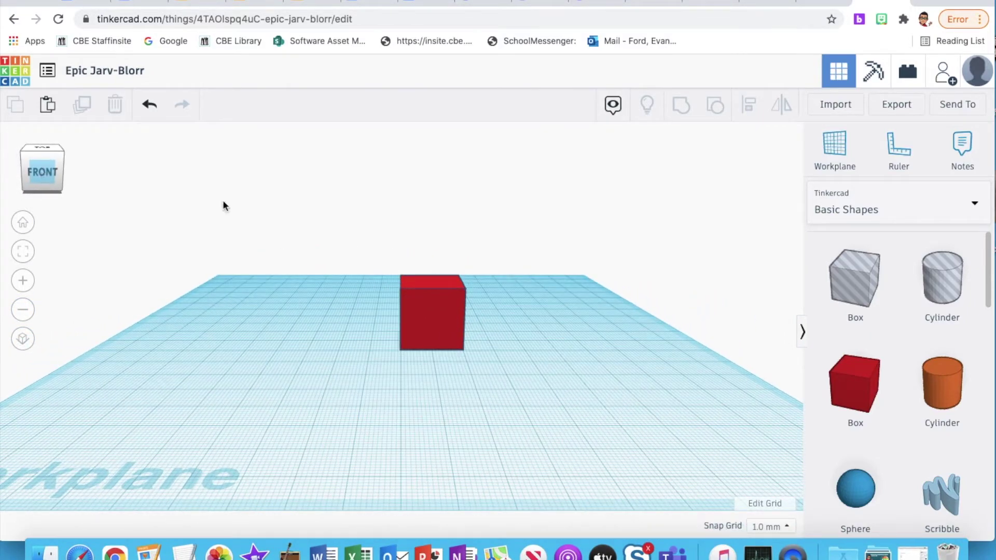
left_click(429, 322)
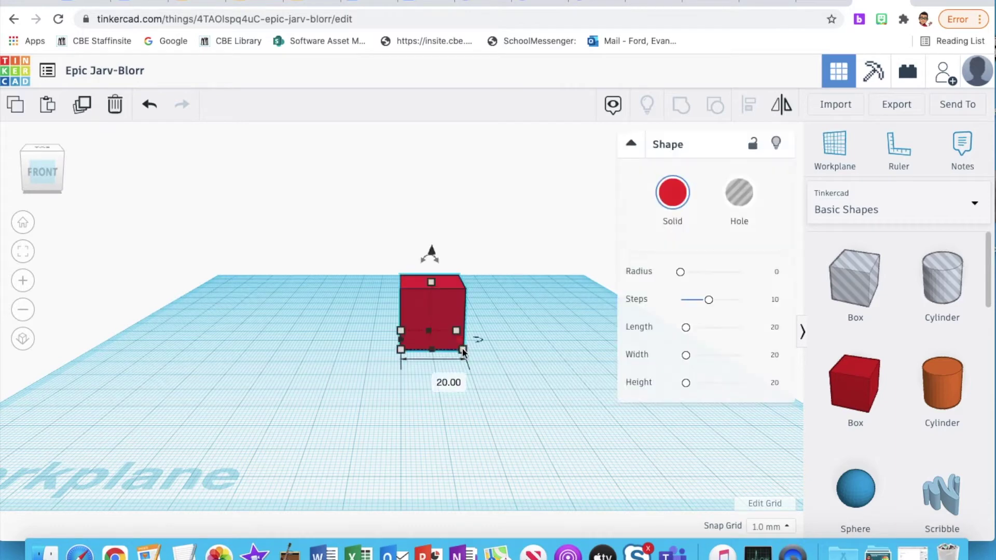
left_click(431, 379)
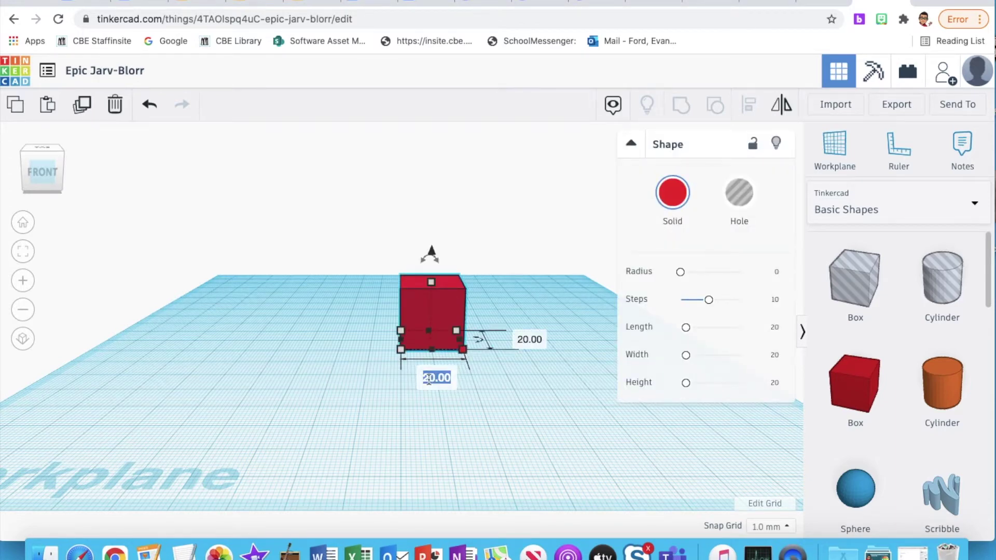
type("2")
type("00")
key("Return")
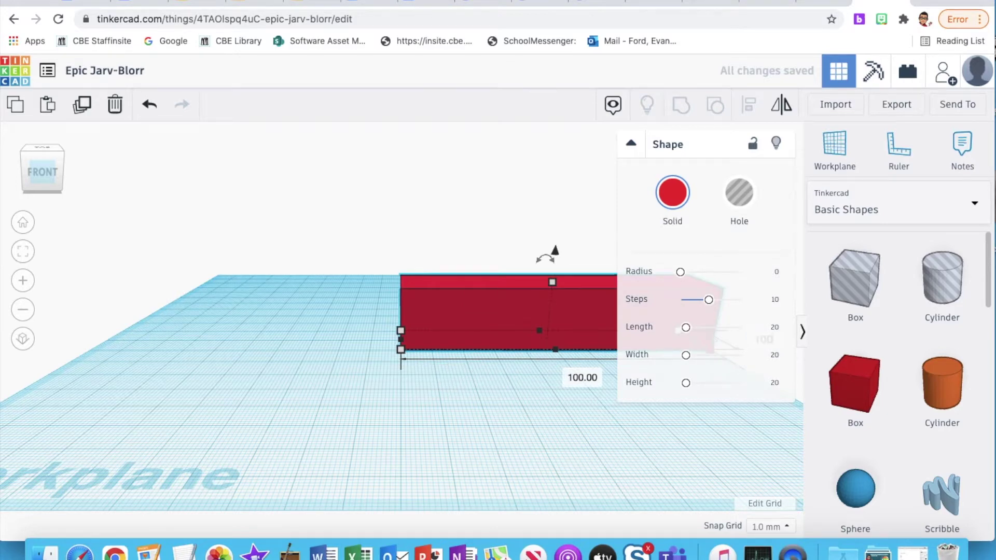
key("Return")
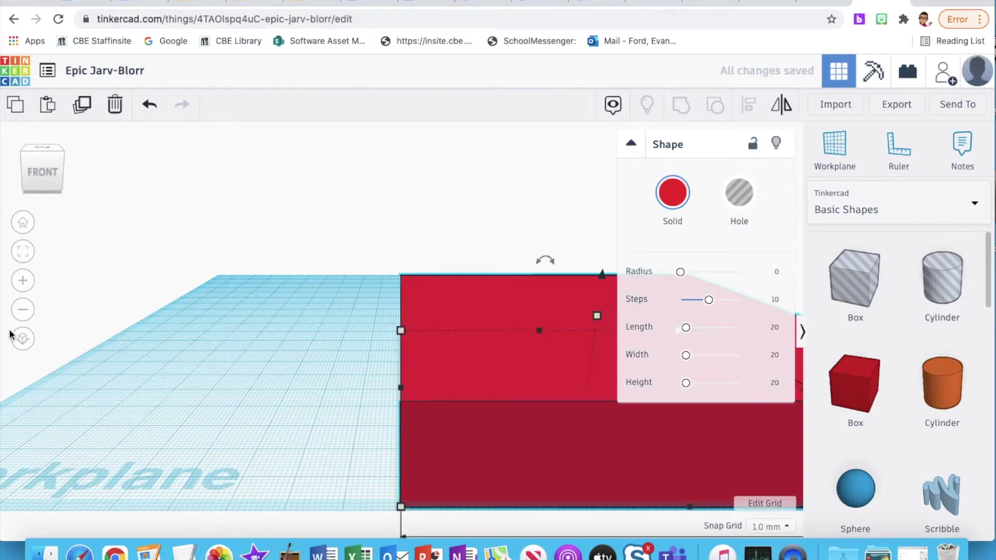
Move the box to the middle of the workplane, about 54 mm left and 51 mm toward the back
left_click(25, 312)
left_click(27, 313)
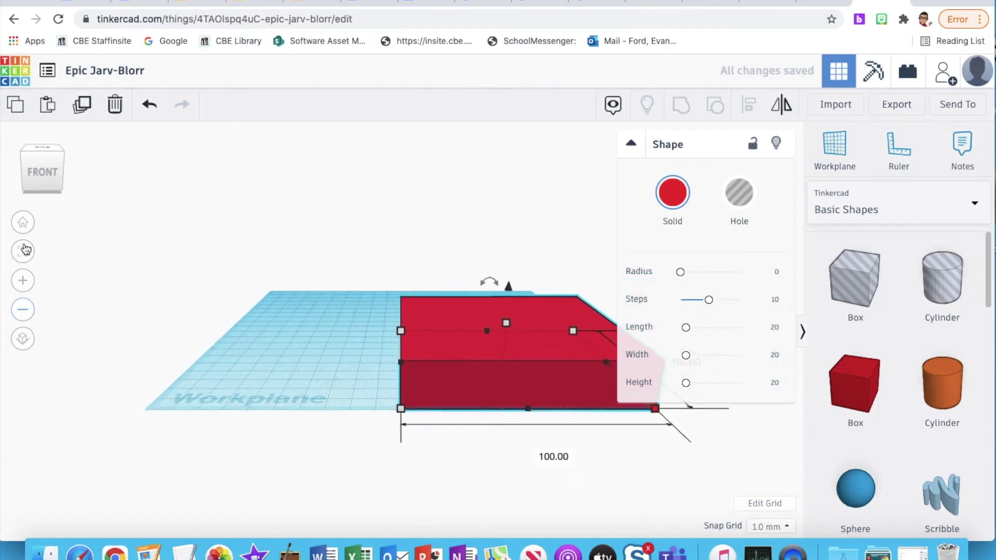
left_click_drag(46, 169, 44, 179)
left_click_drag(438, 381, 352, 273)
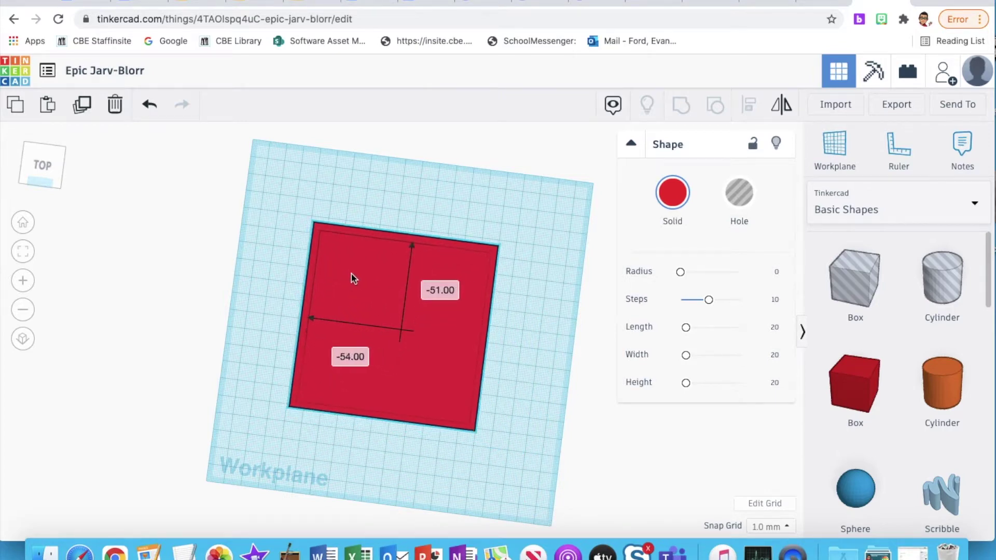
left_click(528, 409)
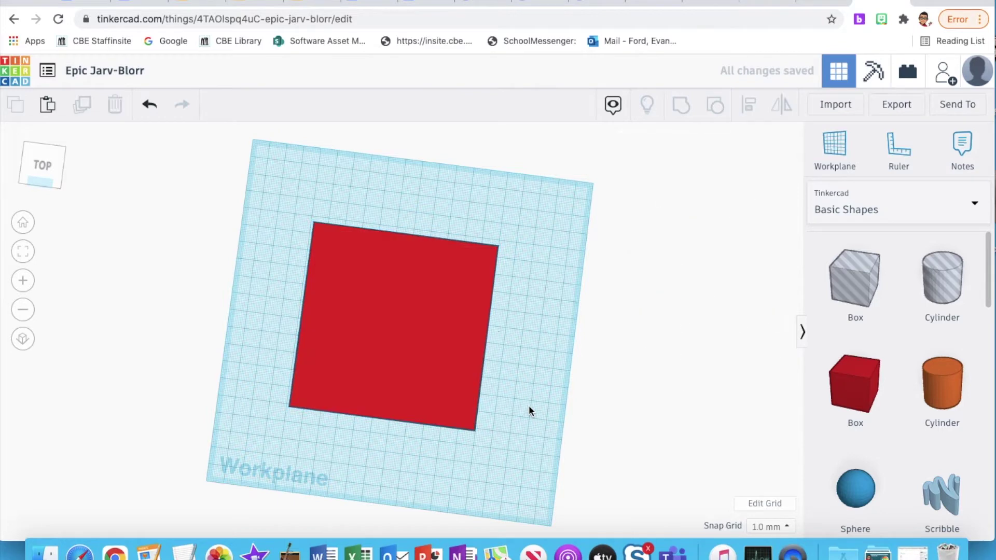
Set the height of the red box to 10 mm
left_click(42, 165)
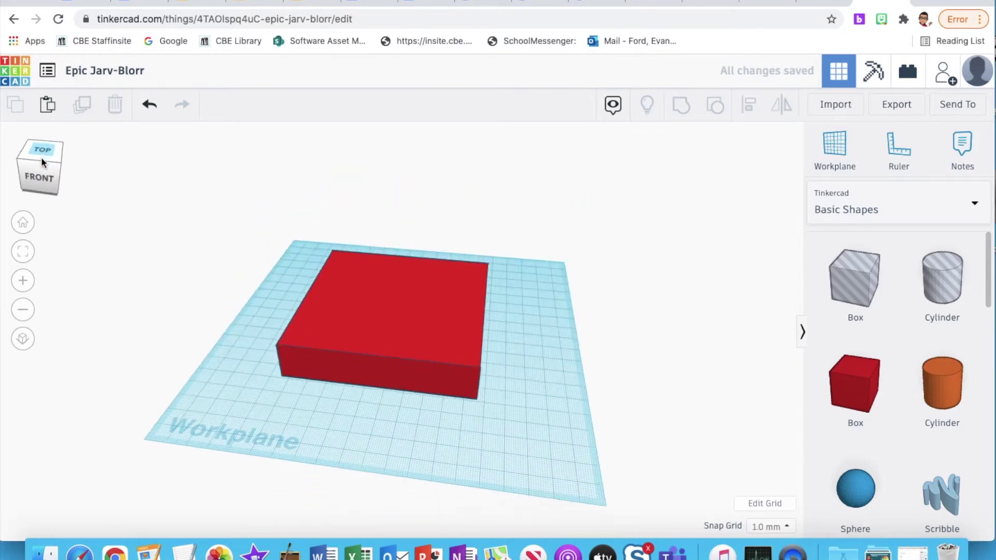
left_click(392, 319)
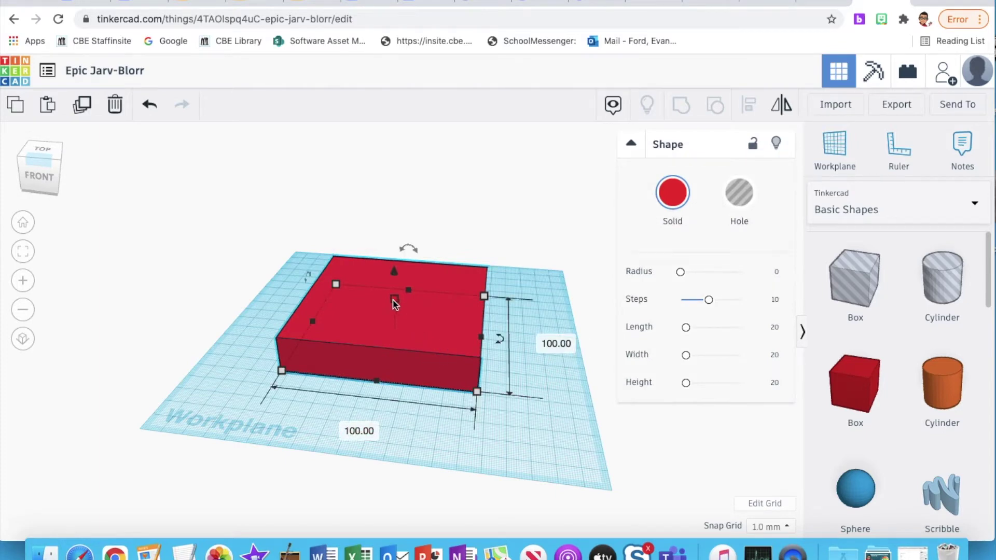
mouse_move(394, 300)
left_click(460, 317)
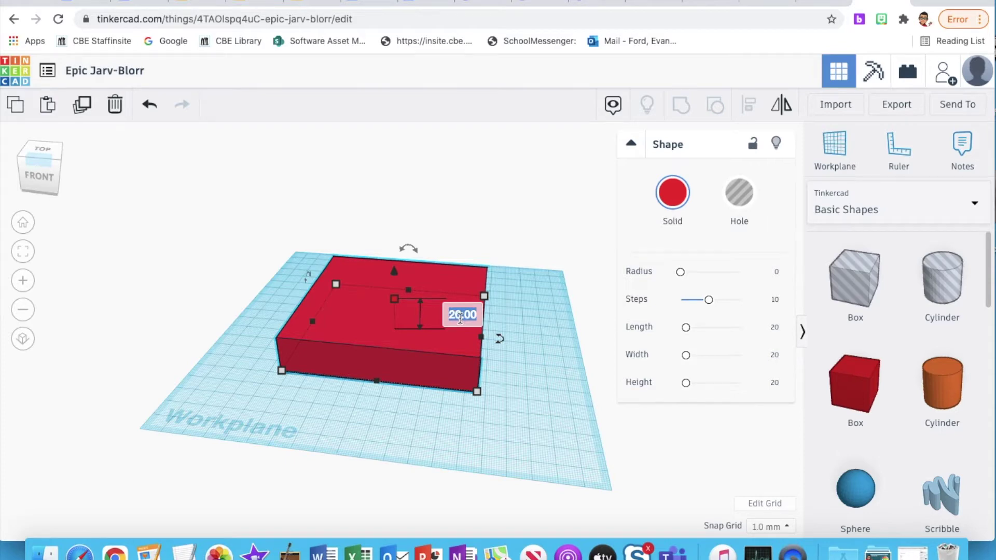
type("10")
key("Return")
left_click(526, 385)
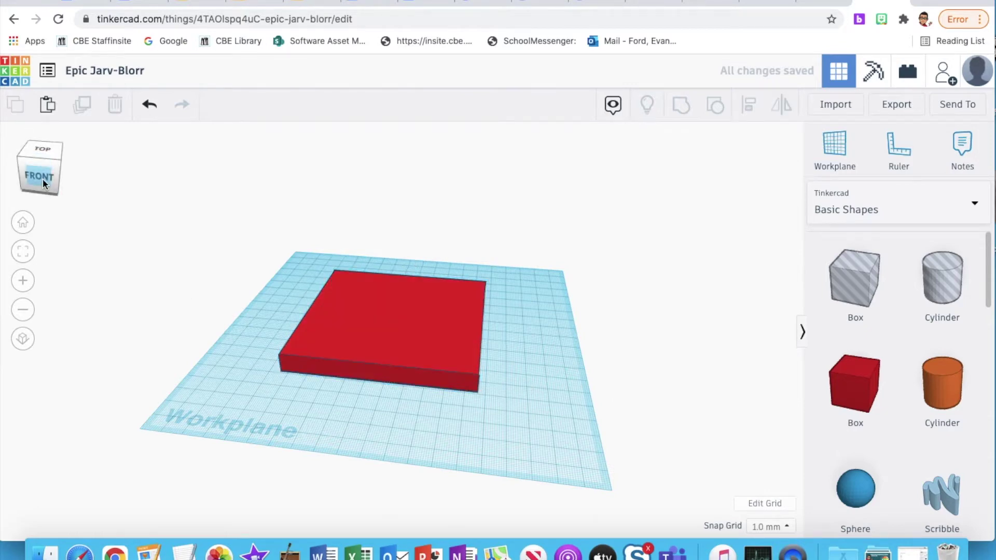
Add a scribble beside the box and draw it as a winding line that splits into several branches
mouse_move(43, 178)
left_mouse_down()
mouse_move(14, 173)
mouse_move(48, 176)
left_mouse_up()
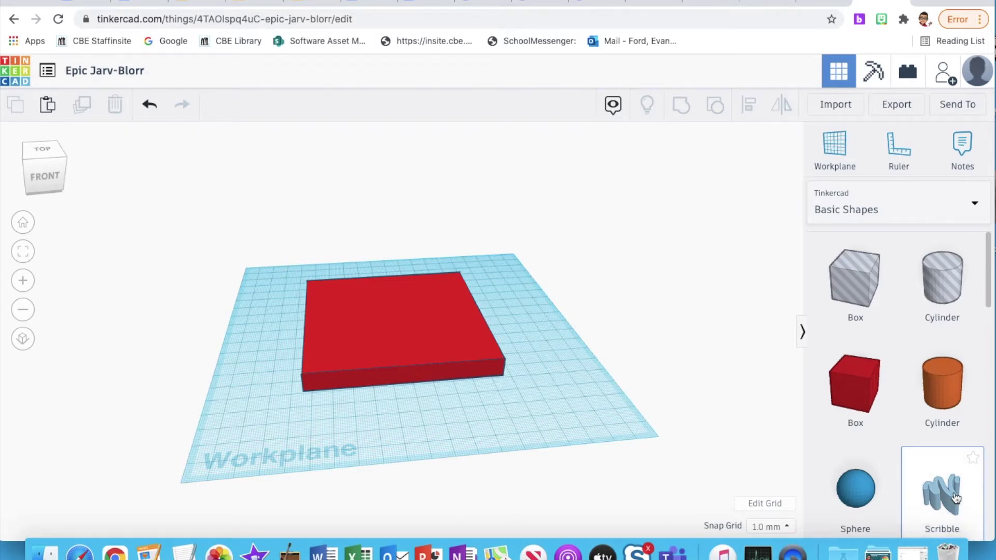
mouse_move(956, 498)
left_mouse_down()
mouse_move(788, 406)
mouse_move(564, 352)
mouse_move(412, 248)
mouse_move(542, 323)
mouse_move(530, 314)
left_mouse_up()
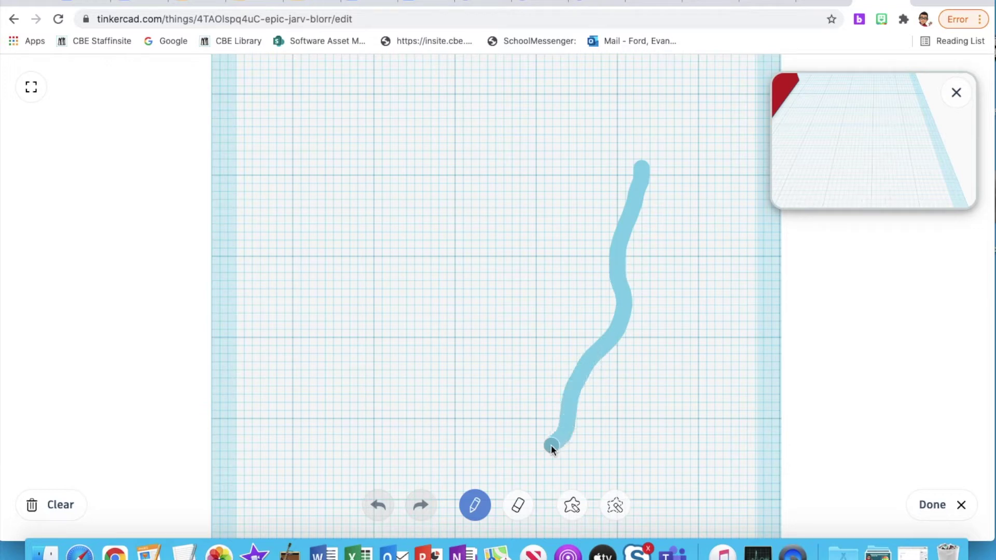
left_click_drag(551, 444, 550, 444)
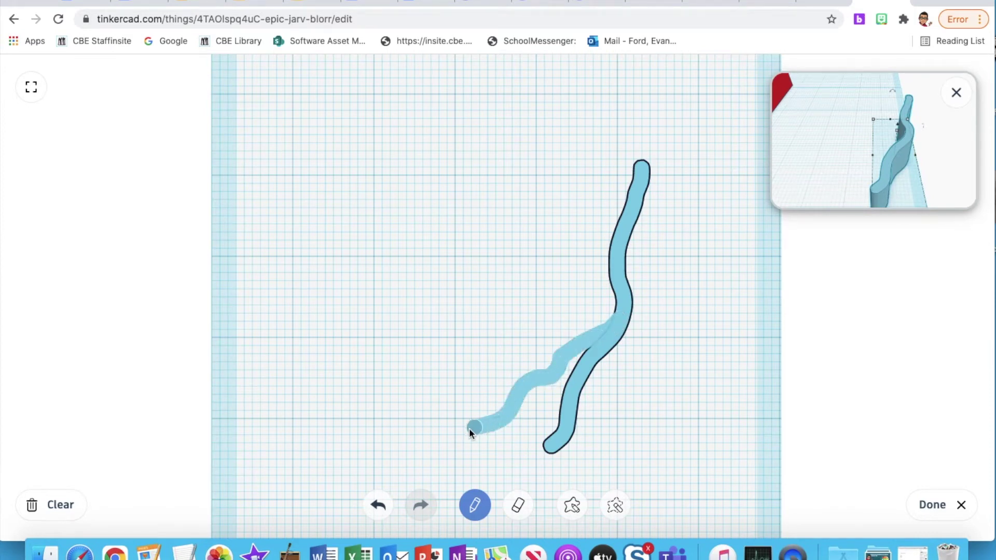
left_click_drag(452, 446, 447, 450)
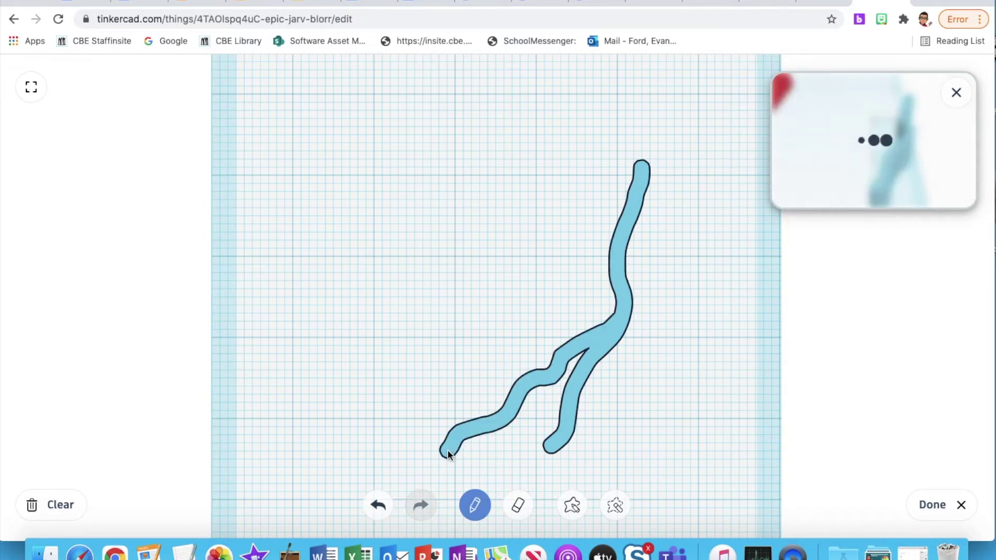
left_click(932, 504)
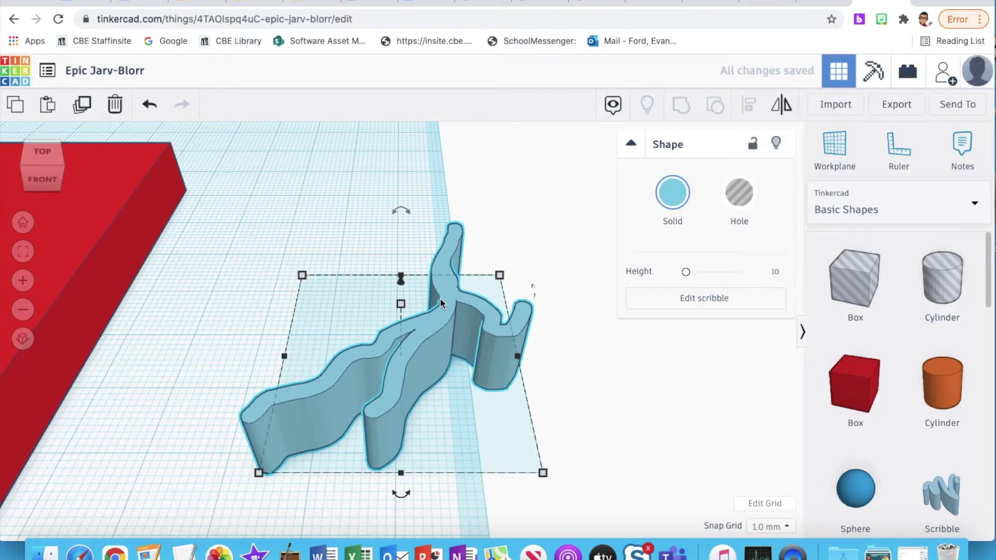
Move the branching scribble alongside the right edge of the box and set its height to 20 mm
mouse_move(442, 318)
left_mouse_down()
mouse_move(248, 315)
mouse_move(185, 347)
mouse_move(123, 347)
mouse_move(290, 427)
left_mouse_up()
scroll(248, 312, "down", 5)
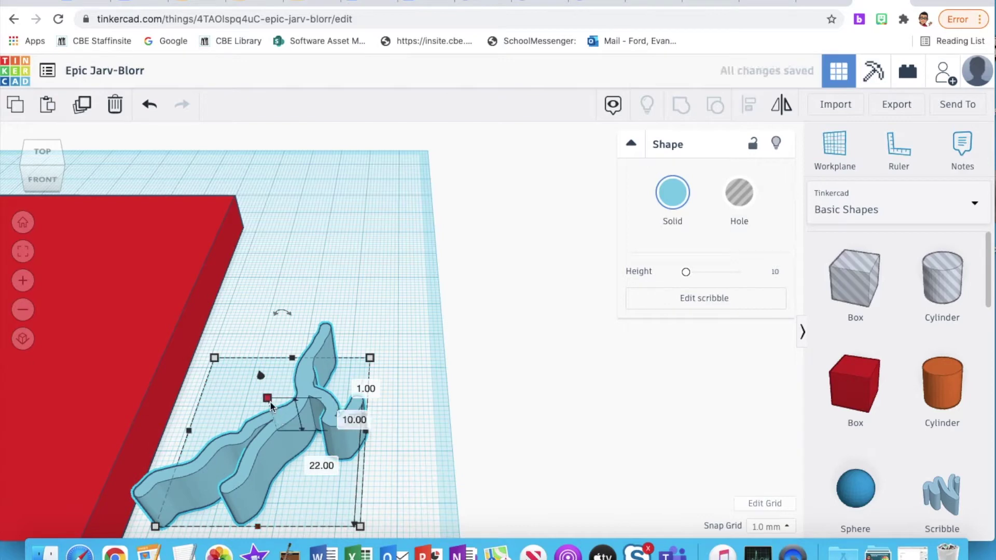
left_click(342, 418)
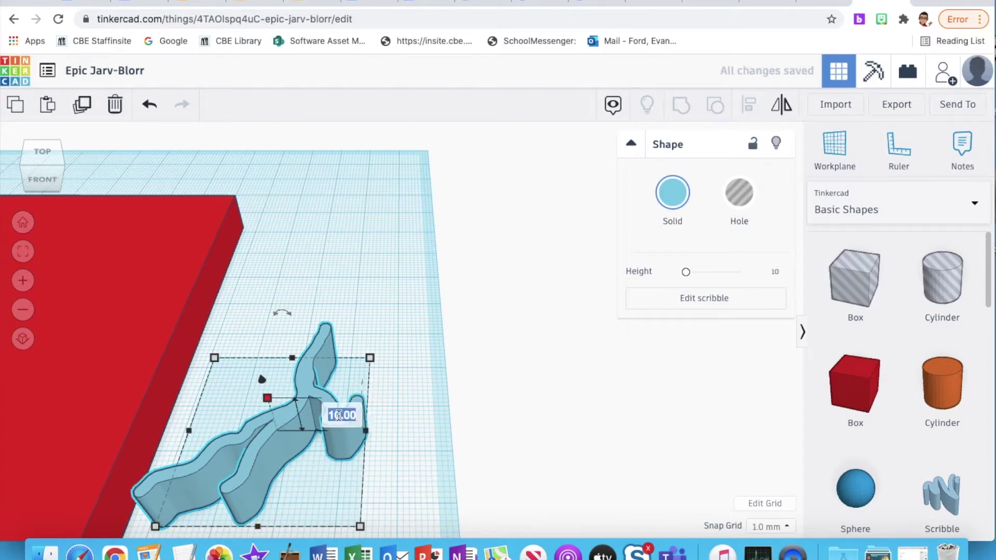
type("20")
key("Return")
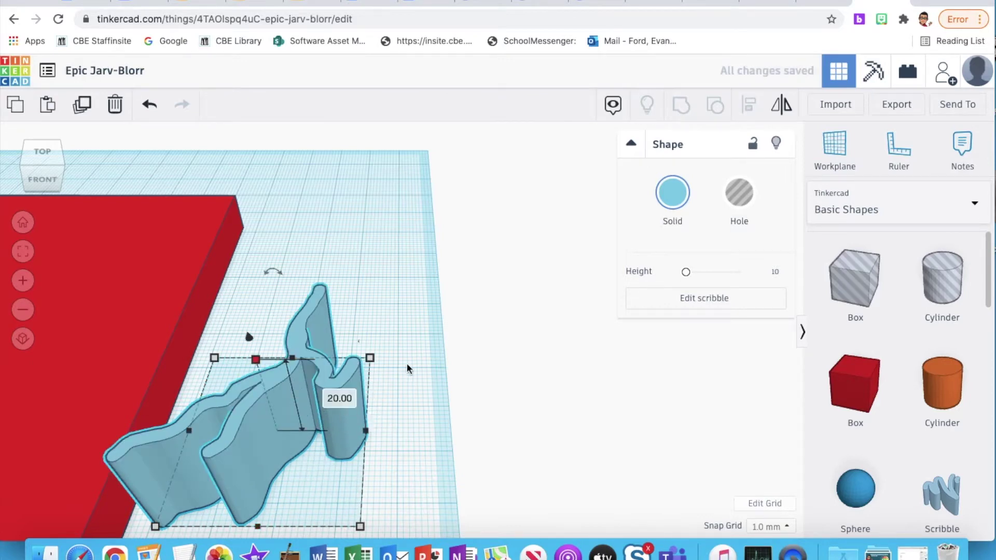
left_click(376, 300)
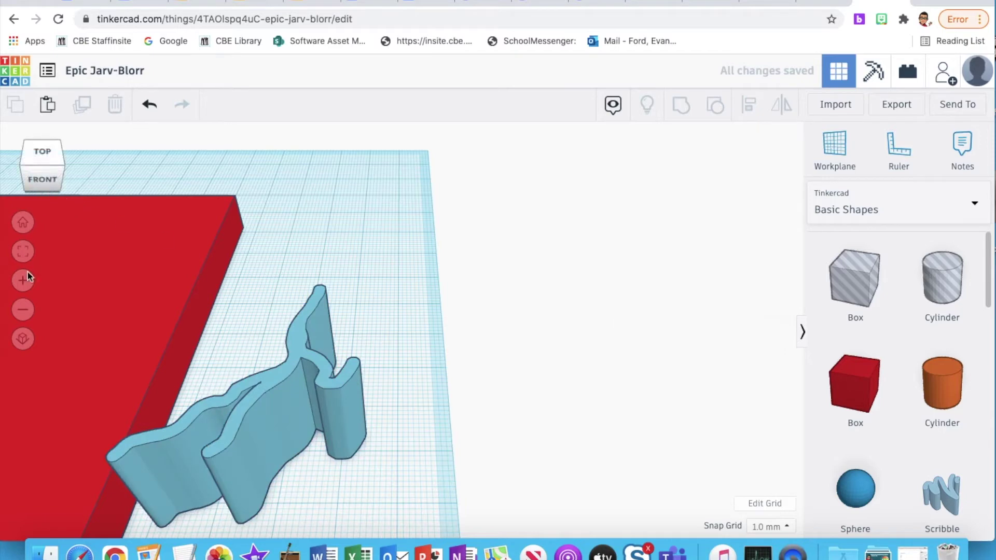
Move the scribble onto the box's front right corner, about 34 mm left and 16 mm toward the front
left_click(22, 310)
left_click(23, 309)
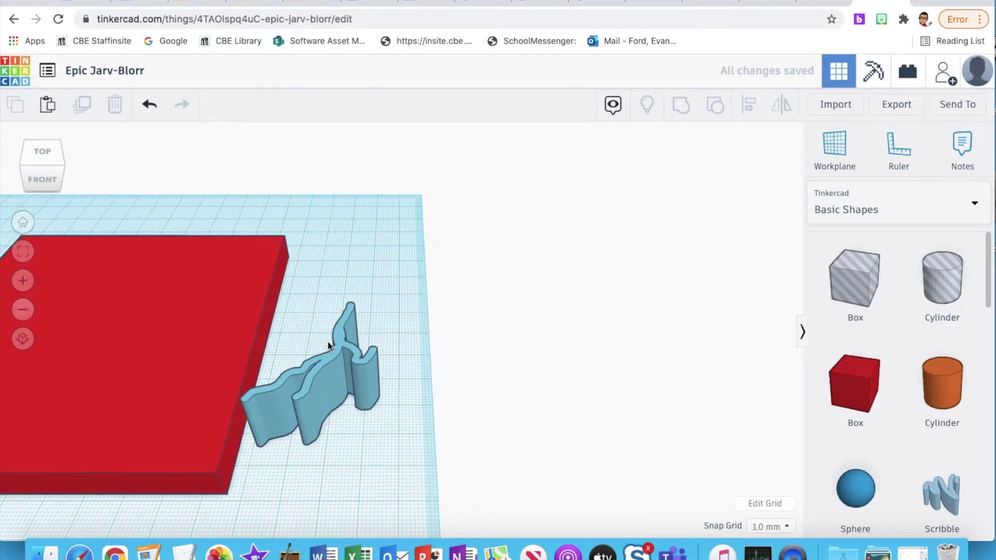
mouse_move(329, 355)
left_mouse_down()
mouse_move(194, 362)
mouse_move(189, 393)
mouse_move(173, 409)
mouse_move(161, 404)
mouse_move(182, 391)
mouse_move(187, 405)
left_mouse_up()
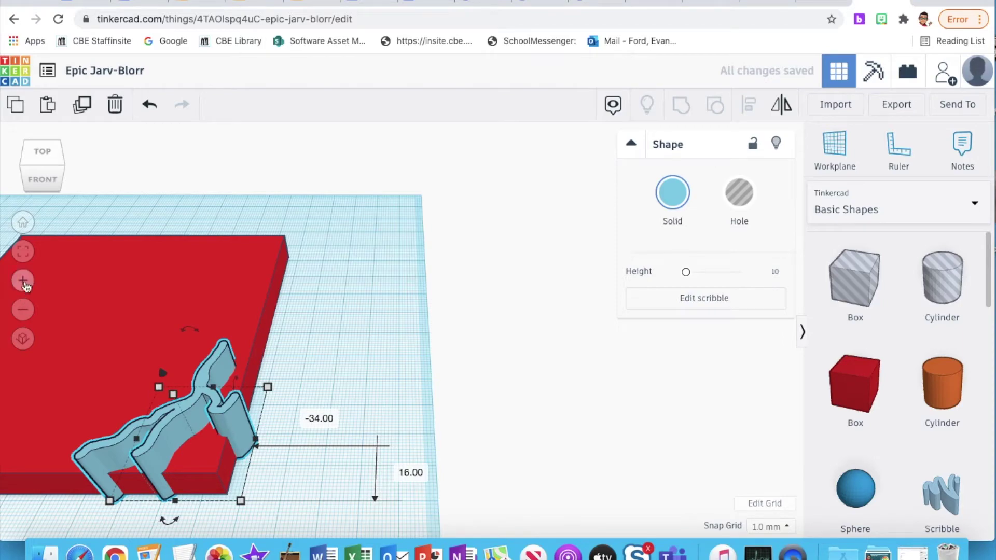
mouse_move(44, 155)
left_mouse_down()
mouse_move(56, 158)
mouse_move(41, 159)
left_mouse_up()
left_click(57, 162)
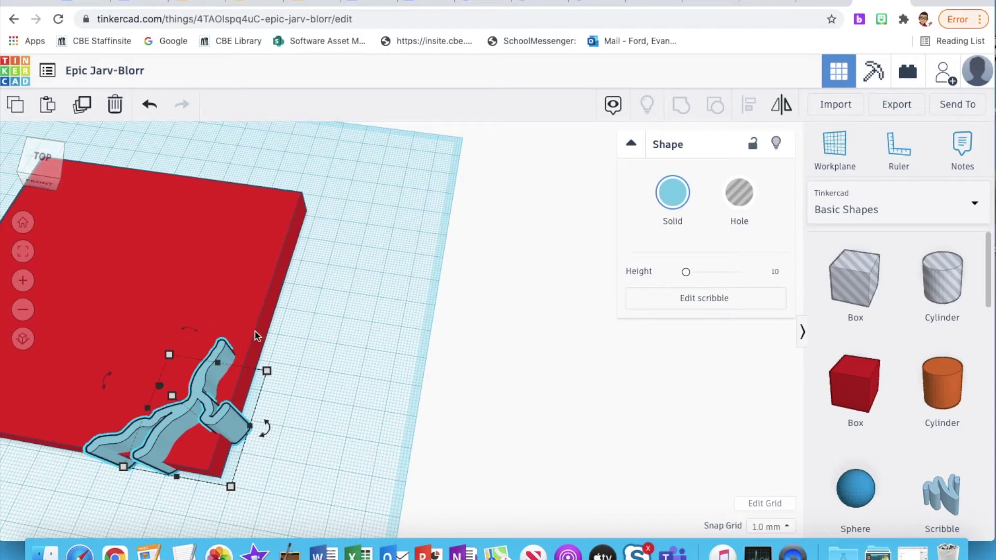
scroll(293, 338, "down", 5)
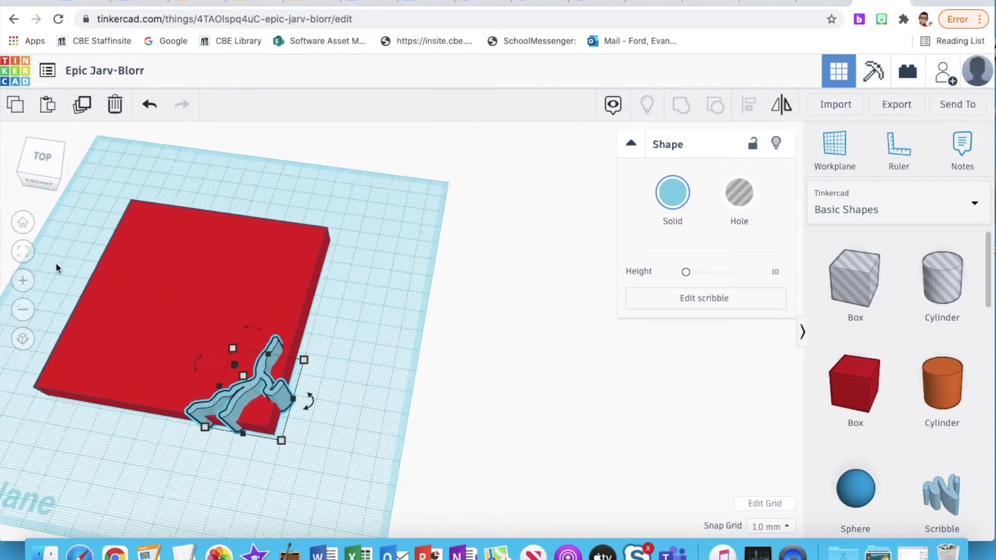
left_click(124, 283)
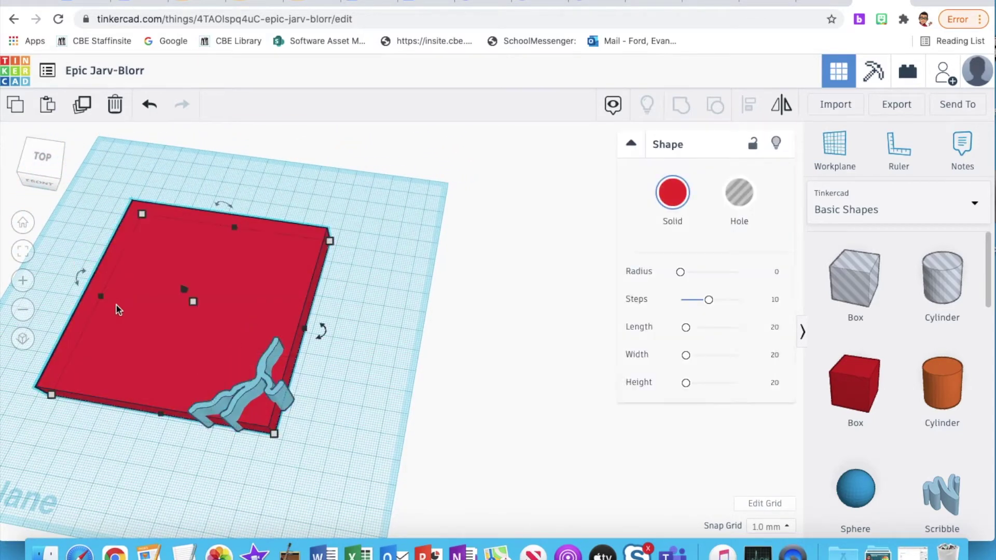
left_click(45, 299)
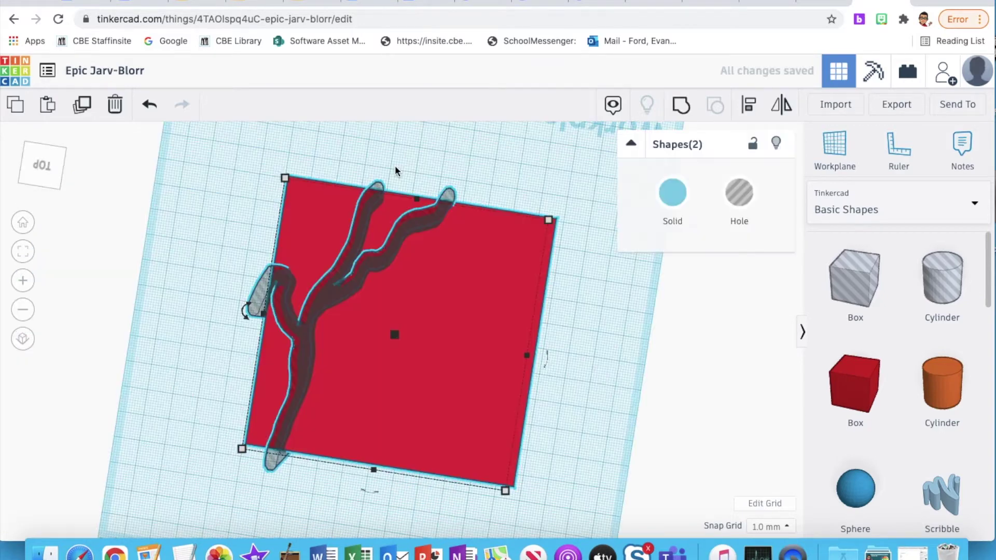
Raise the scribble hole 7 mm above the workplane so it overlaps only the upper part of the box
left_click(373, 159)
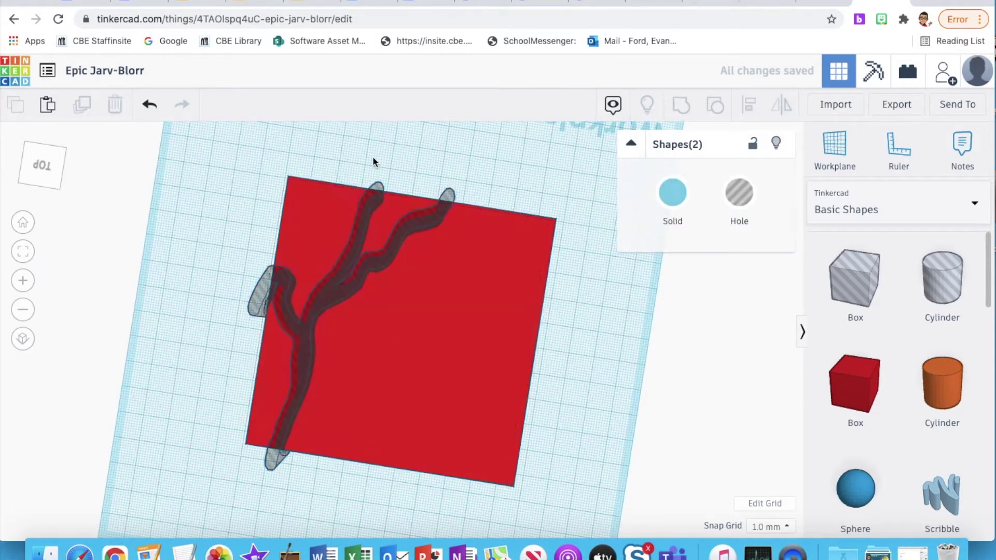
left_click(336, 285)
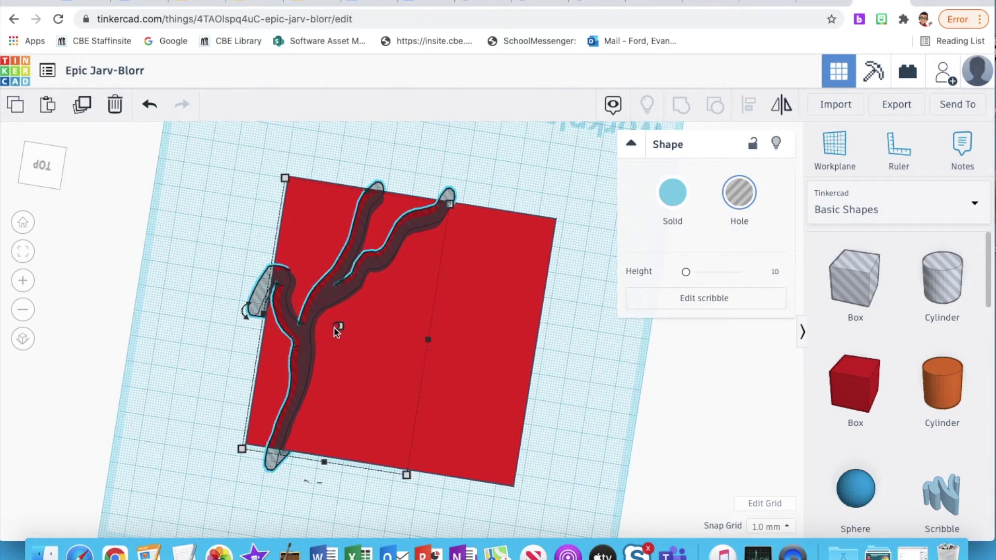
left_click_drag(335, 326, 331, 322)
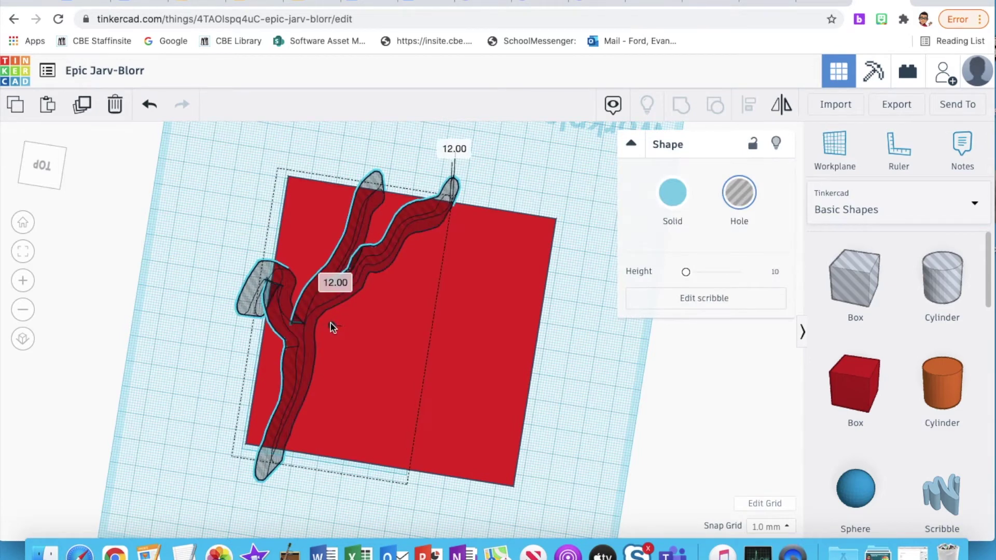
key("ctrl+Down")
key("ctrl+Down")
key("ctrl+Down")
key("ctrl+Down")
key("ctrl+Down")
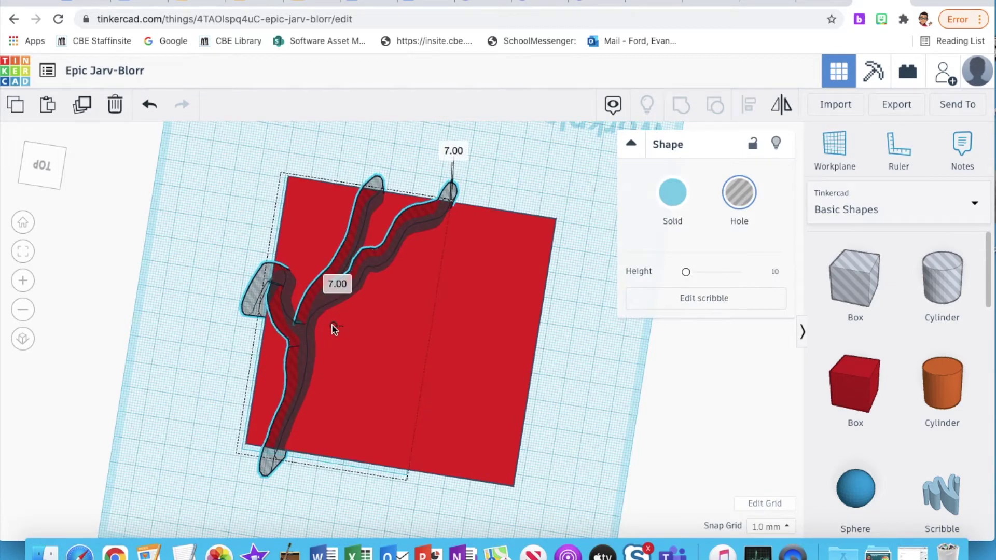
Group the box with the scribble hole to cut the branching channel into the plate
left_click(472, 294, "shift")
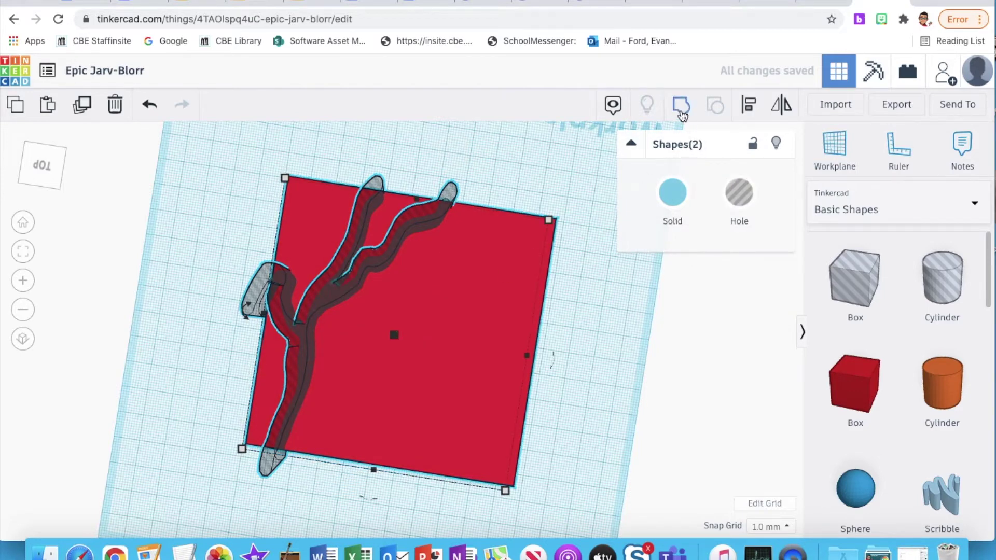
left_click(680, 108)
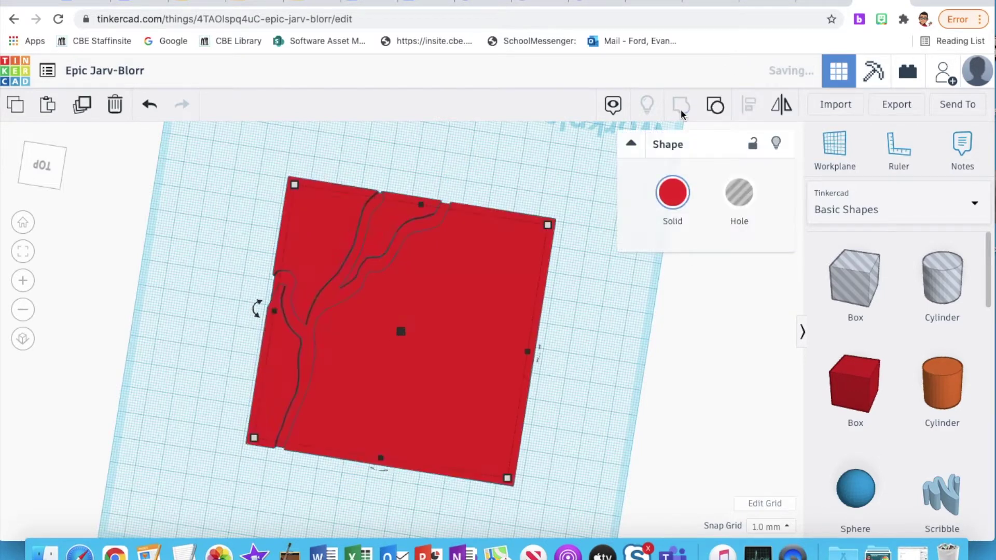
left_click(210, 239)
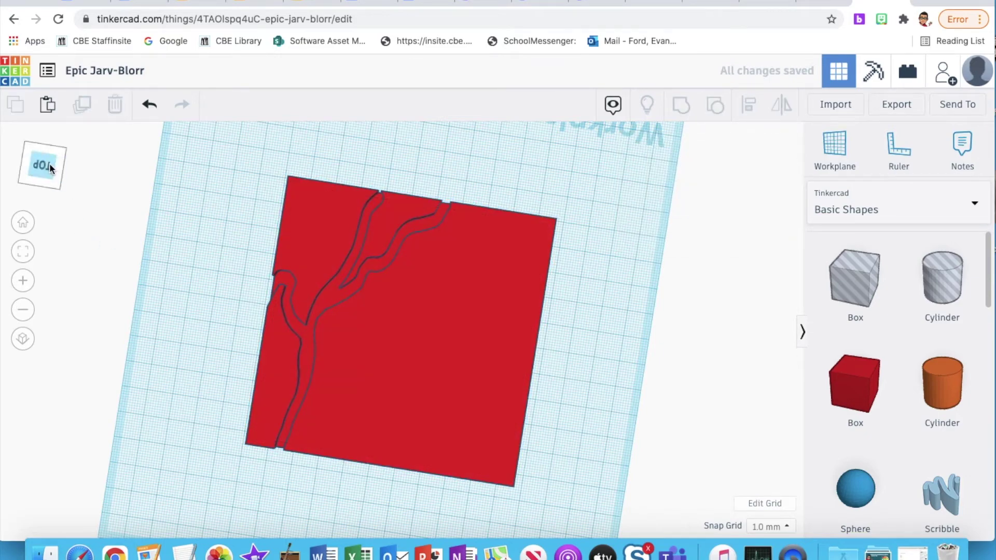
Examine the cut channel from the front and look through the Basic Shapes collection for scenery pieces
left_click(59, 154)
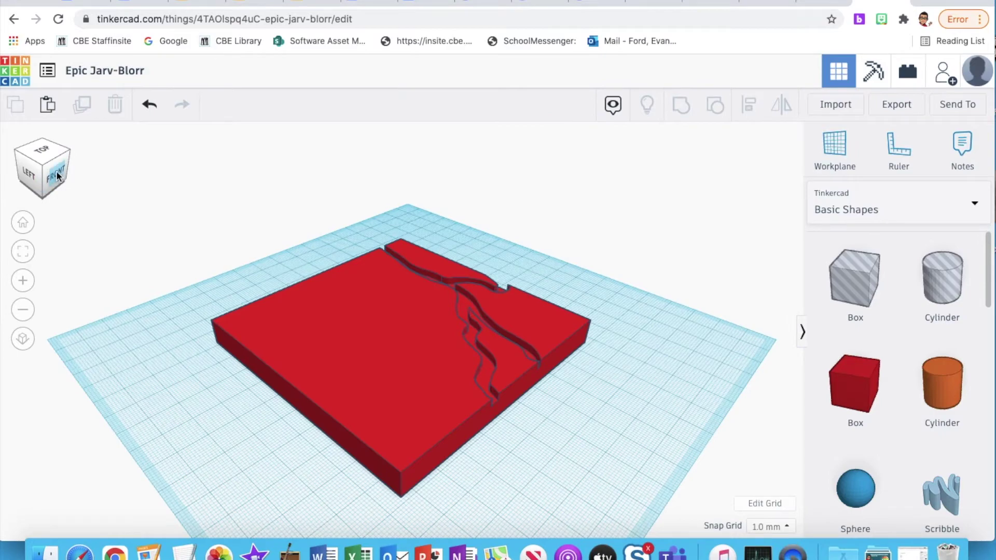
left_click(57, 176)
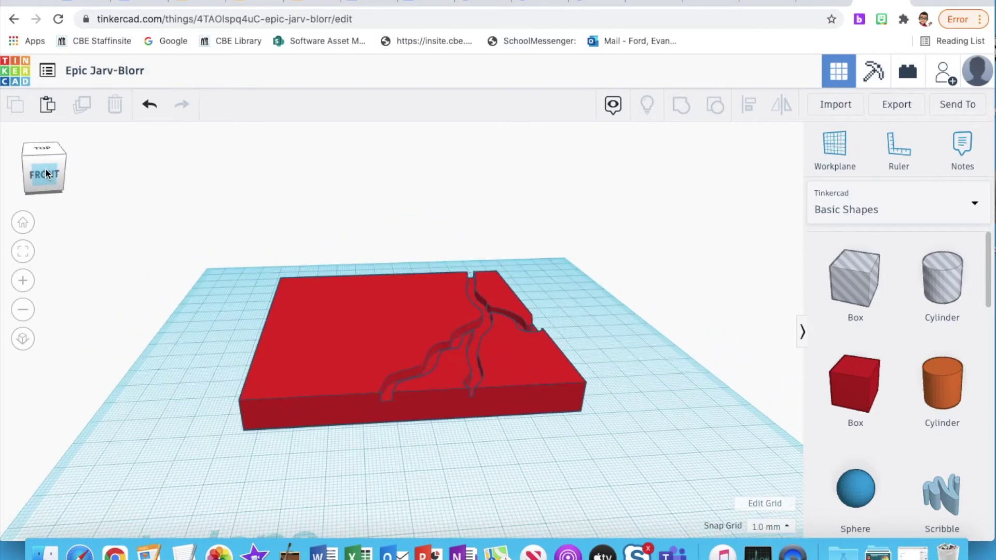
left_click_drag(44, 168, 44, 174)
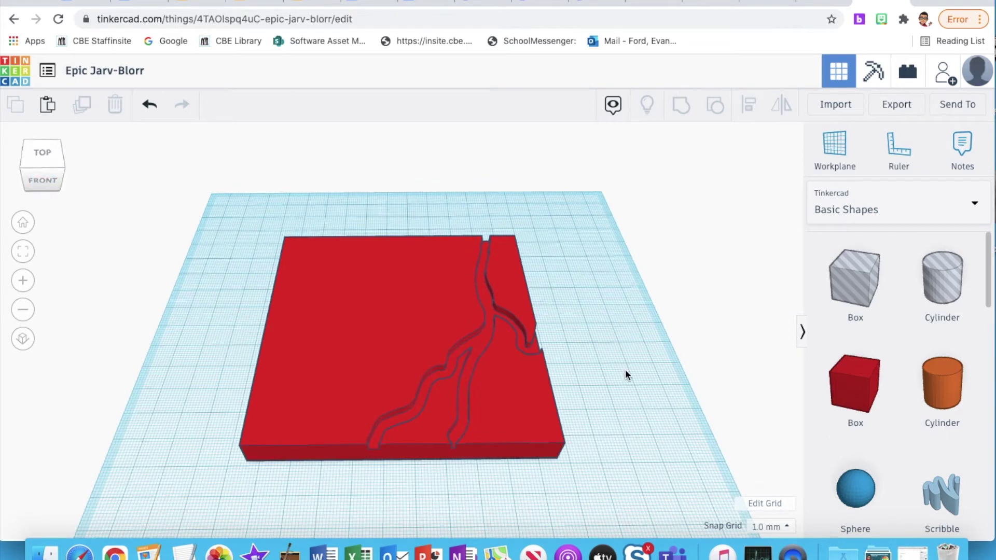
left_click(403, 309)
left_click(214, 289)
scroll(881, 418, "down", 5)
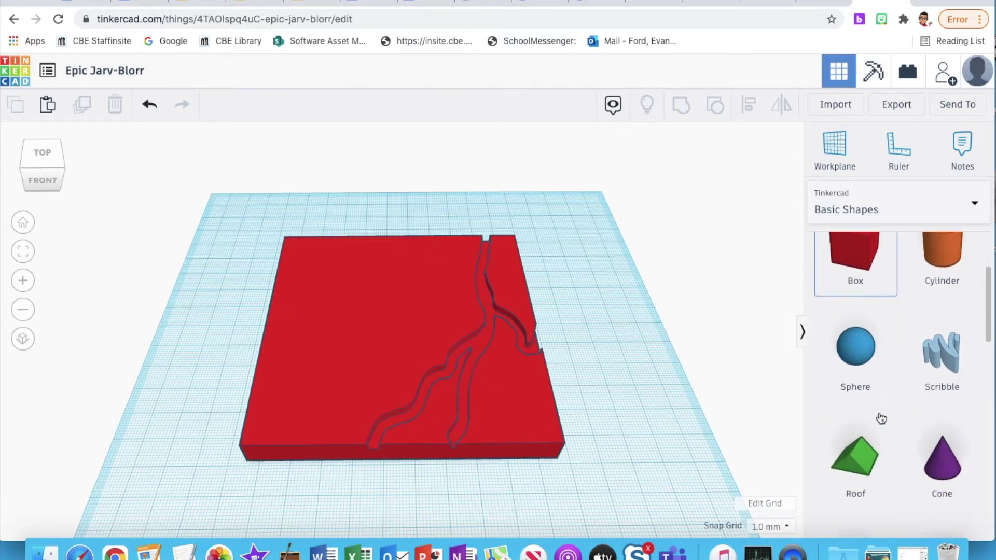
scroll(880, 418, "down", 8)
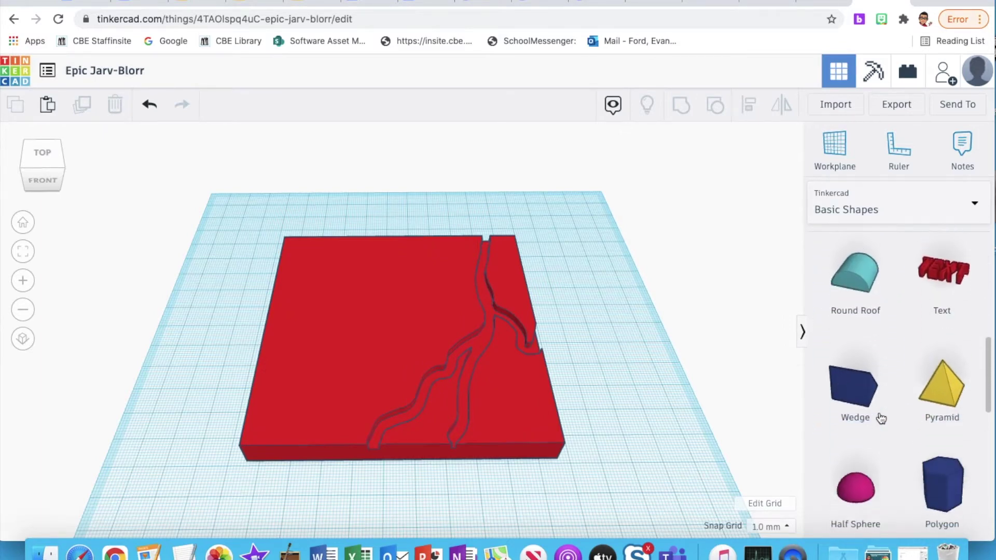
scroll(881, 418, "down", 8)
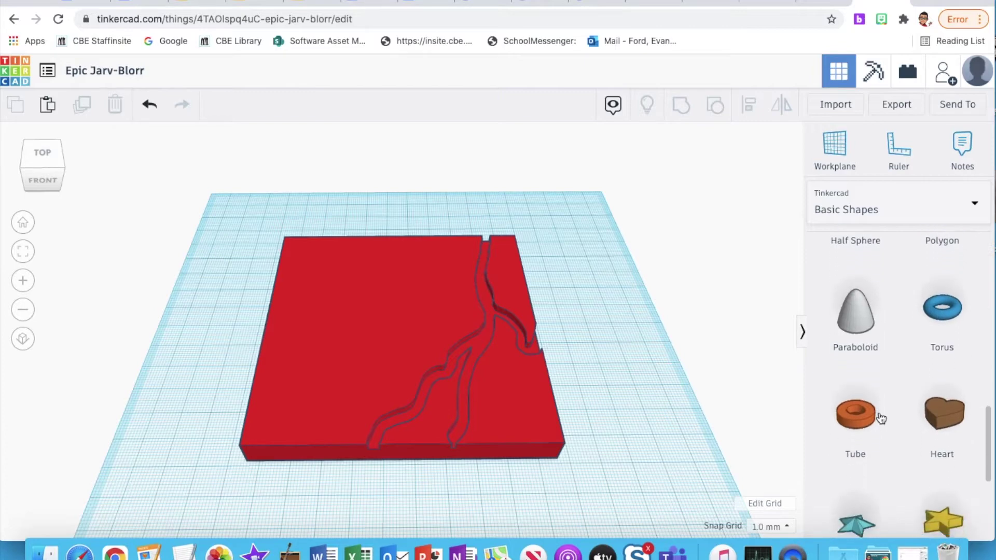
scroll(880, 417, "down", 1)
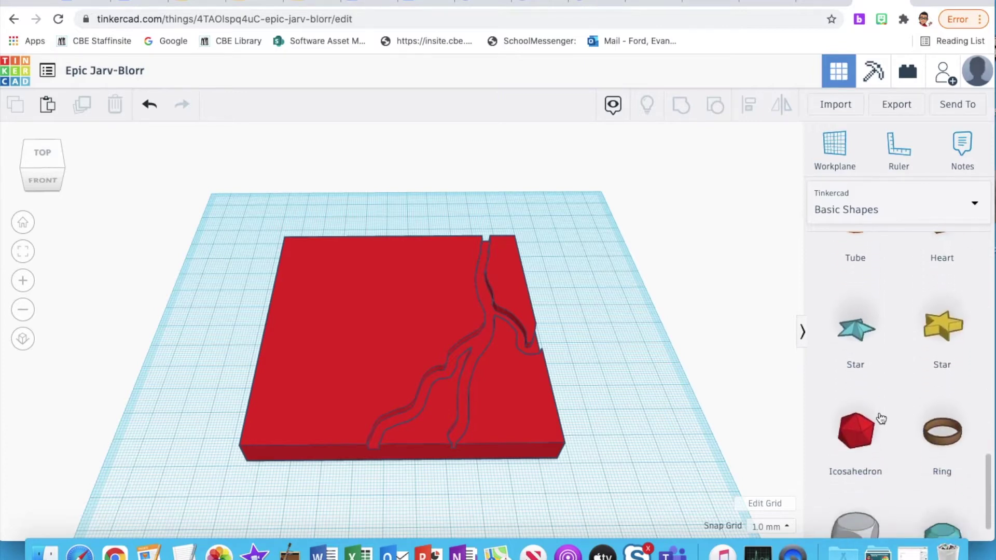
scroll(880, 418, "down", 2)
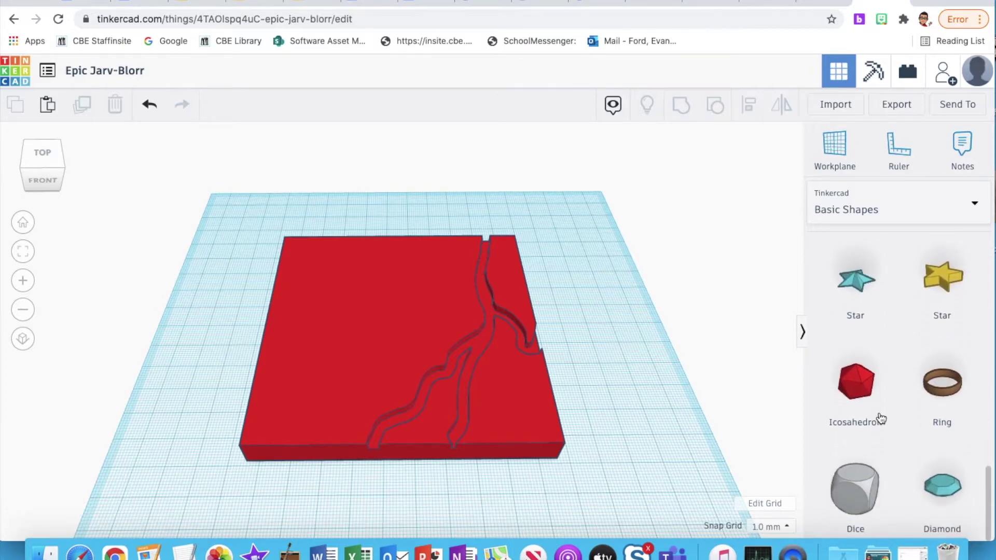
scroll(880, 418, "up", 10)
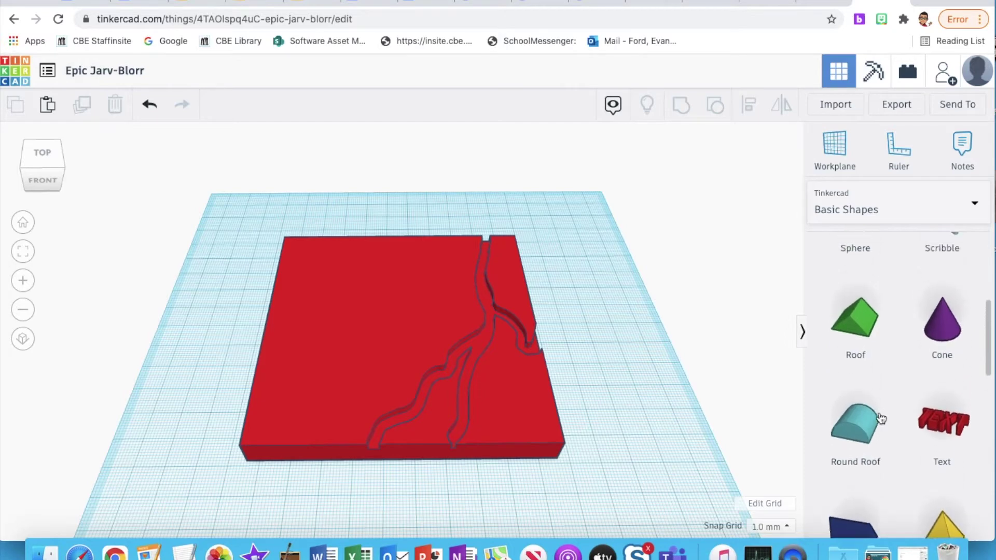
scroll(880, 418, "up", 5)
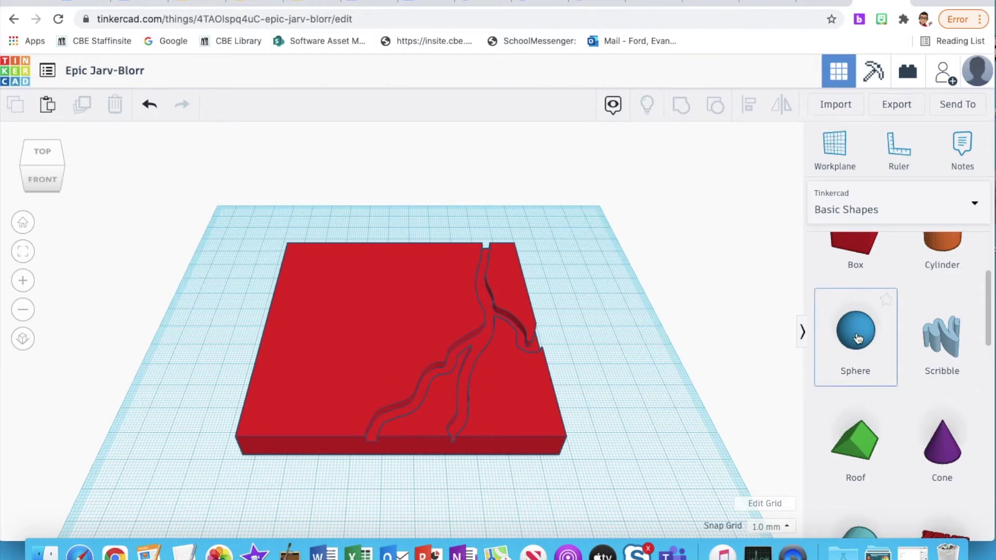
scroll(934, 441, "down", 2)
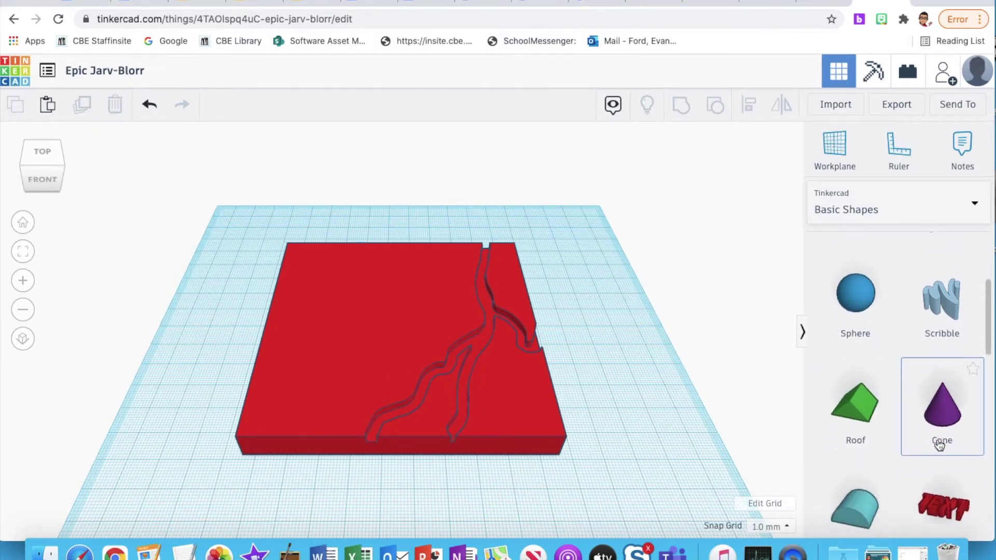
scroll(938, 445, "up", 5)
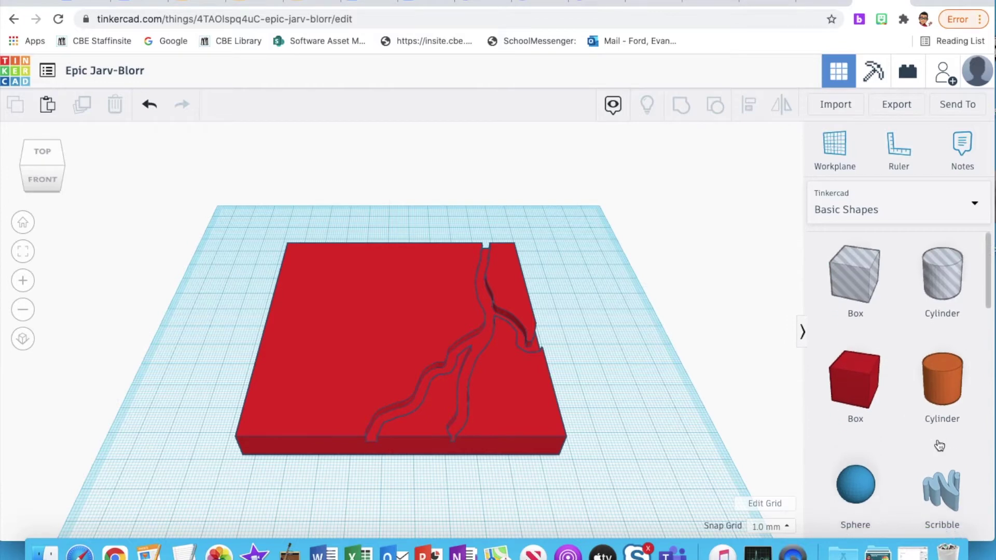
scroll(938, 445, "down", 1)
Add an Evergreen tree from the Shape Library's Structures & Scenery category onto the plate near its back left corner
left_click(974, 202)
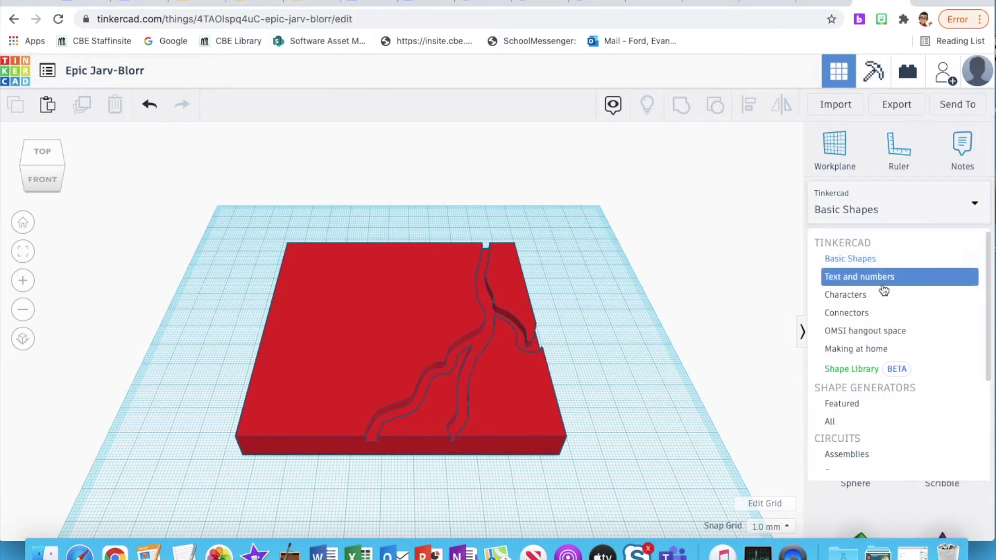
left_click(862, 373)
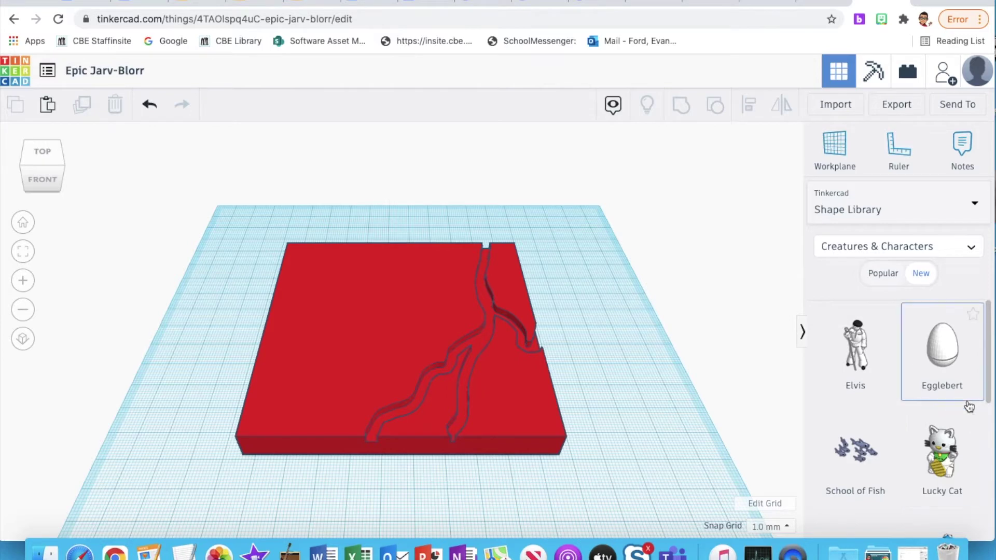
scroll(970, 409, "down", 3)
scroll(968, 407, "down", 2)
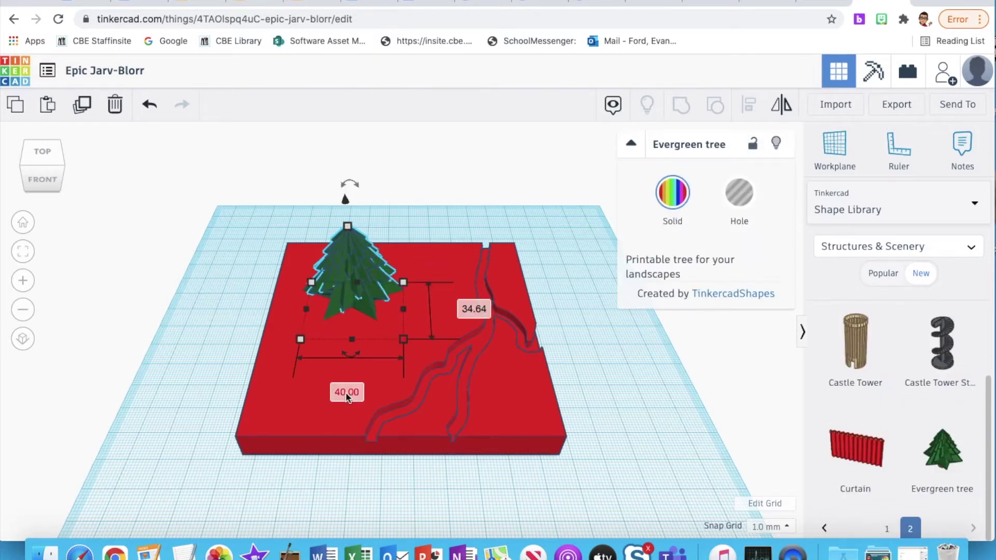
Set the evergreen tree's width and length to 15 mm and reduce its height
left_click(346, 396)
type("15")
key("Return")
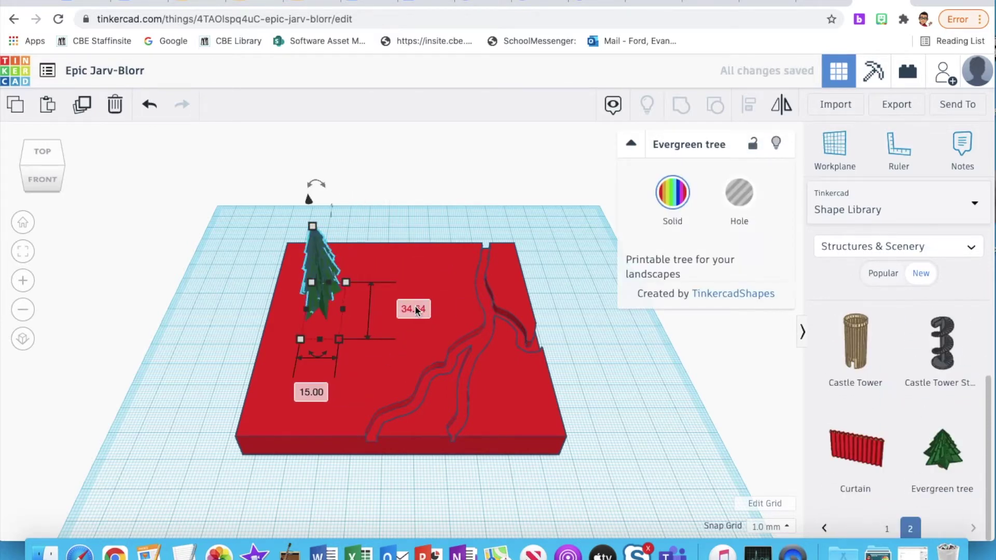
left_click(415, 310)
type("15")
key("Return")
left_click(325, 268)
left_click(315, 211)
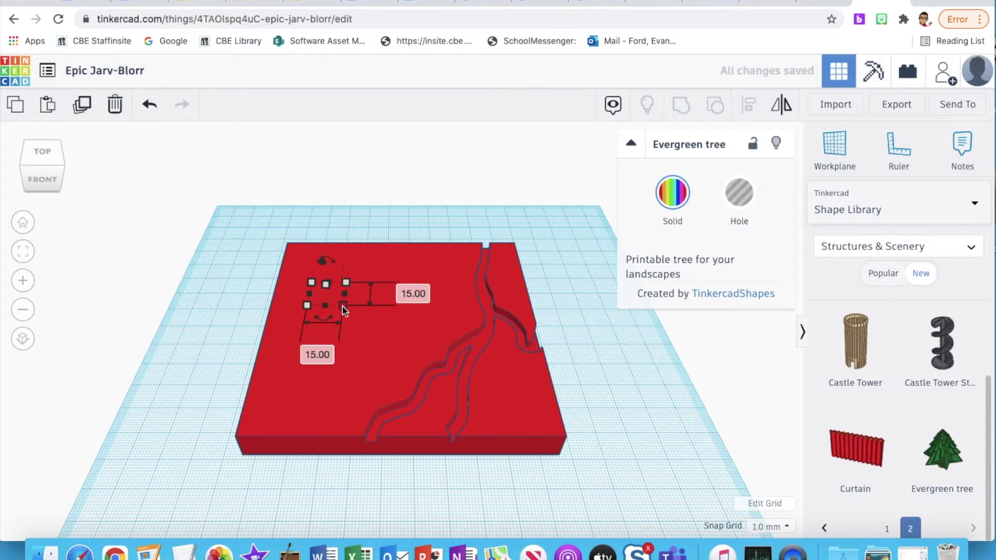
key("Return")
Shrink the evergreen tree further, setting its width to 5 mm
left_click(320, 338)
type("5")
key("Return")
left_click(314, 264)
Duplicate the evergreen tree several times to build a small forest in the plate's corner
left_click_drag(39, 177, 83, 167)
scroll(251, 405, "up", 5)
left_click_drag(251, 399, 291, 415, "alt")
left_click_drag(291, 415, 297, 379, "alt")
left_click_drag(297, 380, 218, 466, "alt")
left_click_drag(218, 465, 185, 412, "alt")
left_click_drag(184, 412, 56, 410, "alt")
left_click(23, 310)
left_click_drag(180, 387, 222, 375, "alt")
Set the height of one tree in the forest to 6.5 mm and place a duplicate of it nearby
left_click(218, 356)
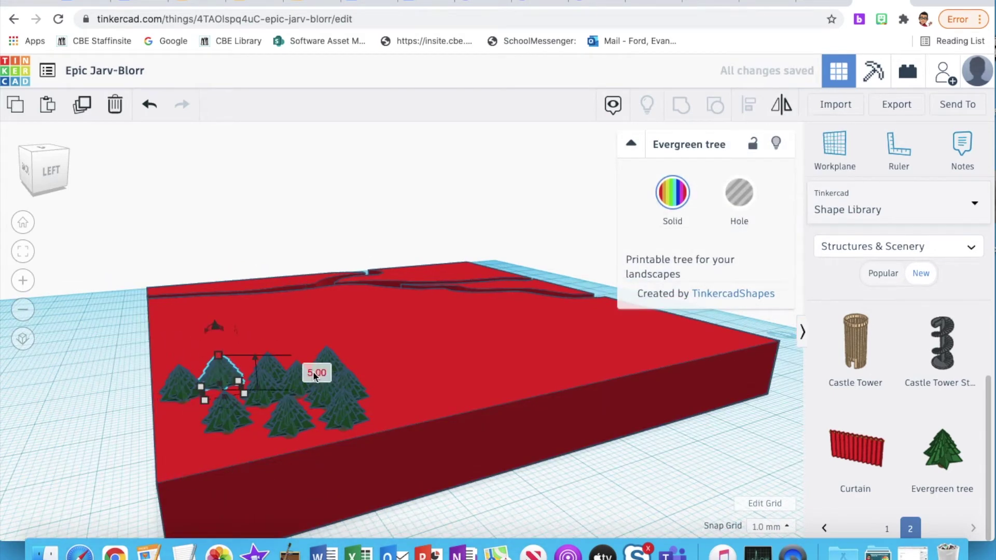
left_click(316, 373)
type("6.5")
key("Return")
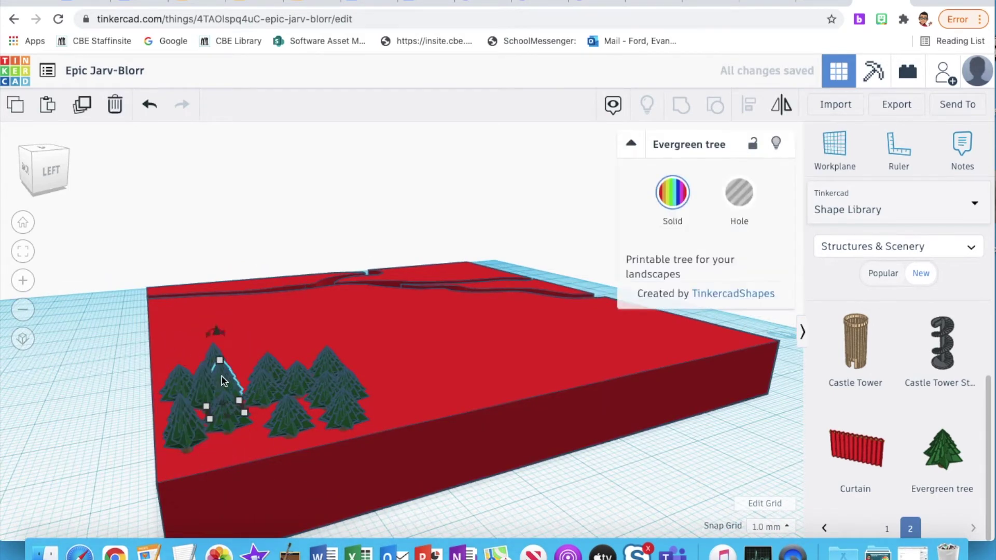
left_click_drag(223, 363, 230, 410, "alt")
Resize a single evergreen tree to 4 mm wide beside the forest and shift it slightly
left_click(38, 151)
left_click(23, 312)
left_click(389, 467)
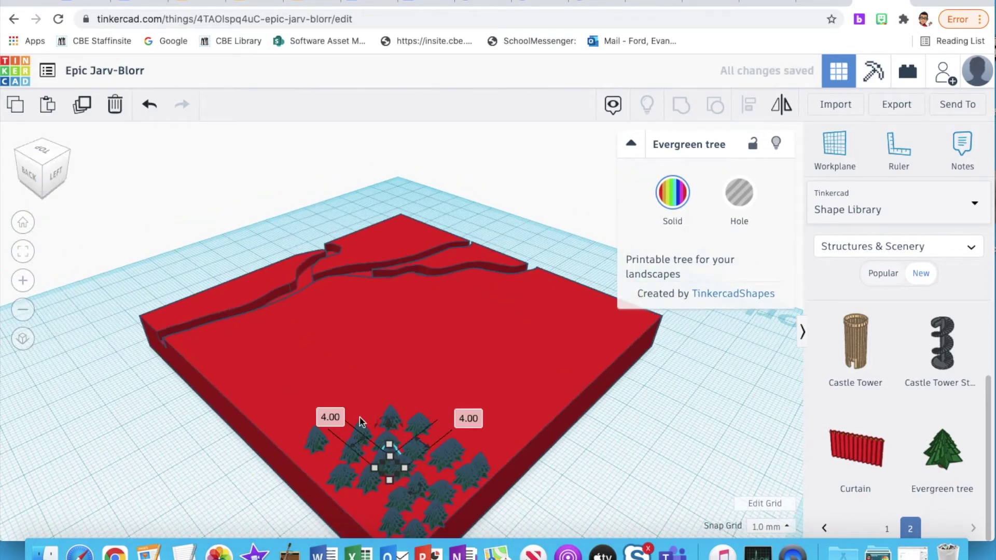
left_click(43, 181)
left_click(45, 152)
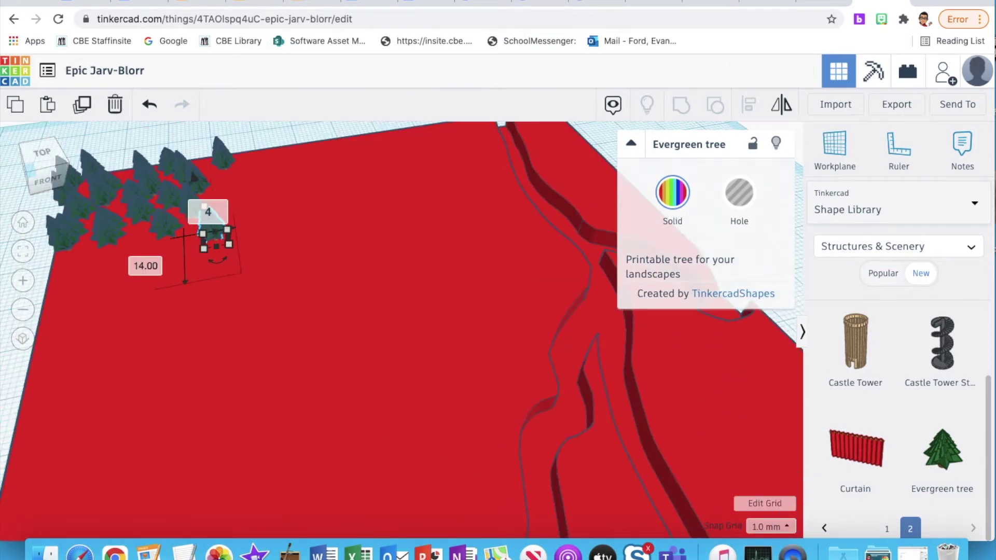
left_click(140, 266)
left_click_drag(174, 232, 191, 252)
left_click(48, 179)
left_click(46, 165)
Undo the latest changes made to the small trees
left_click(150, 104)
left_click(150, 103)
left_click_drag(136, 268, 179, 254)
left_click(150, 103)
Duplicate the small tree in front of the forest twice, spacing the copies apart
left_click(195, 136)
left_click(178, 284)
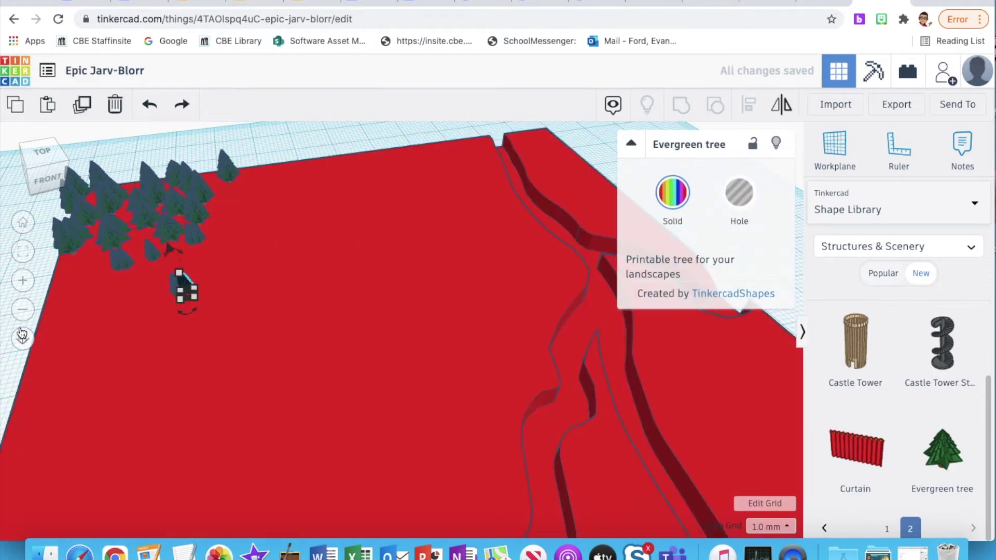
left_click(21, 256)
left_click_drag(311, 337, 427, 216, "alt")
left_click_drag(427, 215, 163, 211, "alt")
scroll(163, 211, "down", 5)
Lower a small tree's height to 2 mm and duplicate it twice around the forest edge
left_click_drag(280, 210, 279, 261)
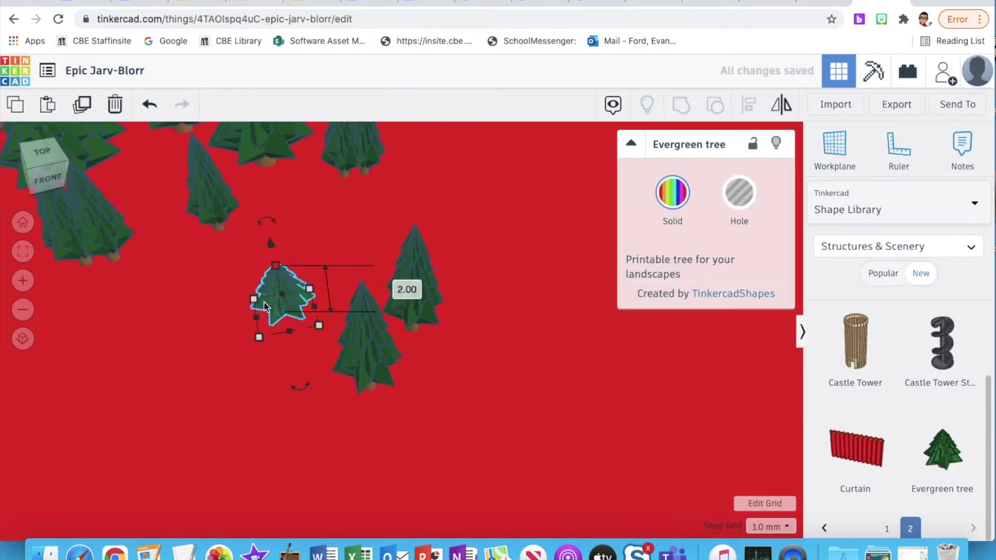
left_click_drag(287, 301, 317, 205, "alt")
left_click_drag(317, 205, 104, 290, "alt")
left_click(902, 246)
scroll(881, 298, "up", 1)
scroll(902, 311, "down", 2)
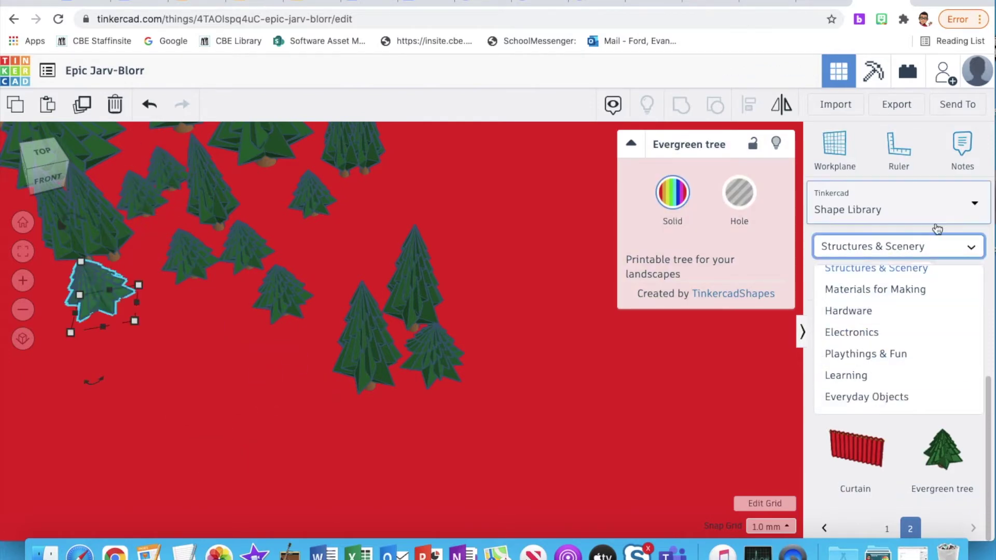
Duplicate one more small tree and move the outlying small trees closer to the forest
left_click(23, 311)
left_click(22, 281)
left_click_drag(209, 303, 205, 184, "alt")
left_click_drag(284, 173, 265, 164)
left_click(42, 155)
left_click_drag(414, 292, 338, 226)
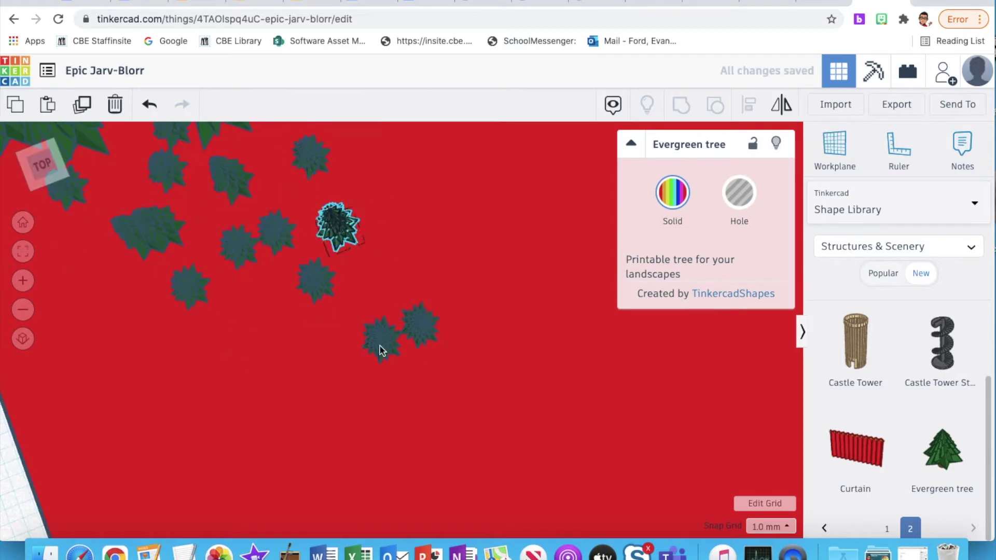
left_click_drag(380, 345, 283, 320)
left_click(433, 336)
left_click(374, 318)
left_click_drag(433, 337, 148, 293)
Set a dimension of a small tree to 1 mm and switch the view to orthographic
left_click(402, 456)
type("1")
left_click(490, 253)
left_click(23, 338)
left_click(23, 282)
left_click(122, 169)
Paste three more copies of the tiny trees at the edge of the forest
left_click(193, 243)
key("super+v")
key("super+v")
key("super+v")
left_click(30, 317)
left_click(27, 314)
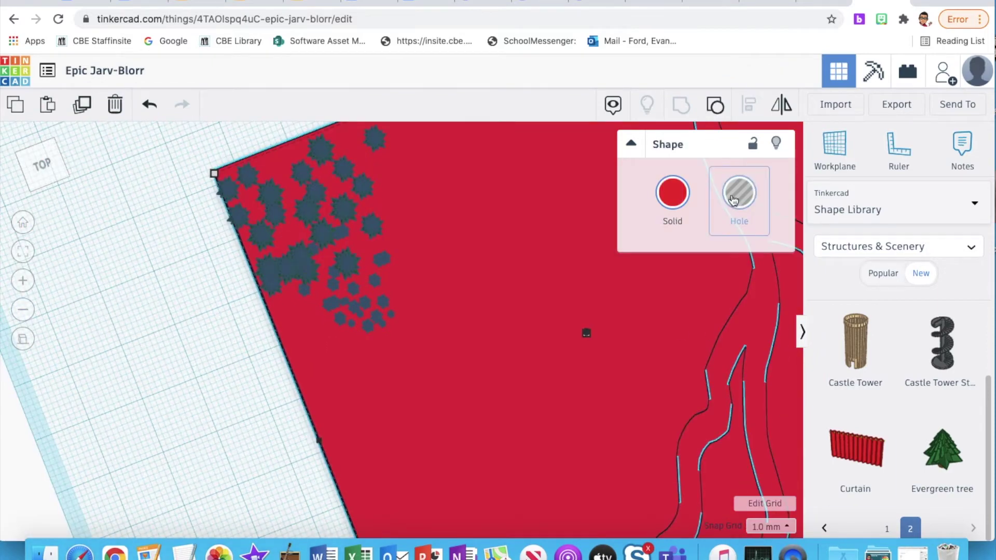
left_click(25, 312)
left_click(25, 313)
mouse_move(50, 174)
left_mouse_down()
mouse_move(31, 166)
mouse_move(42, 169)
left_mouse_up()
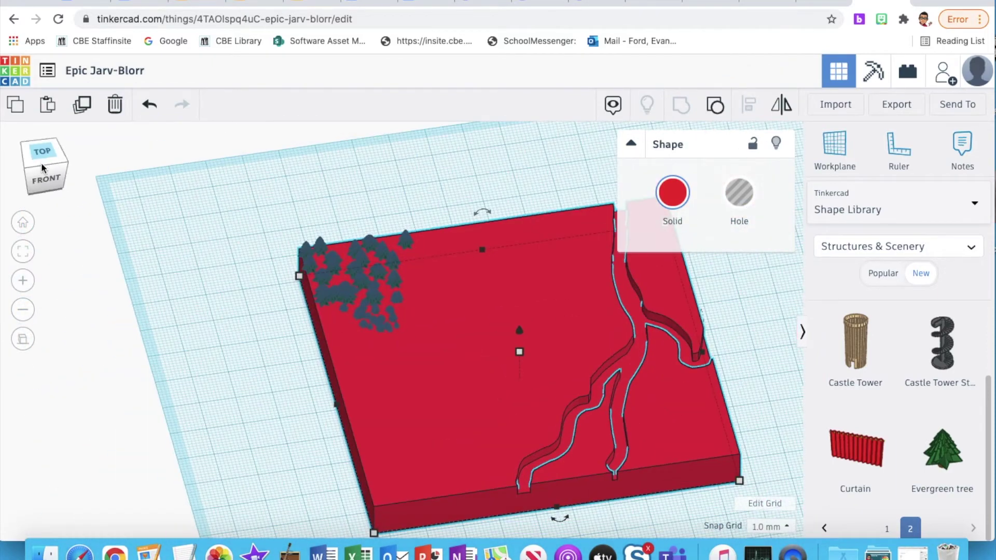
Add the Christmas tree shape from the Shape Library's Playthings & Fun category onto the plate
left_click(894, 207)
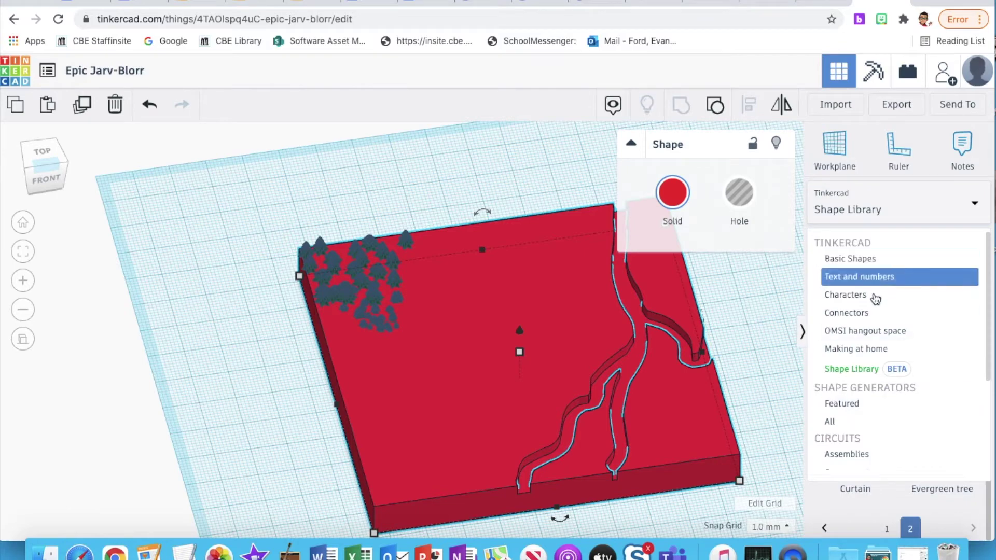
left_click(840, 313)
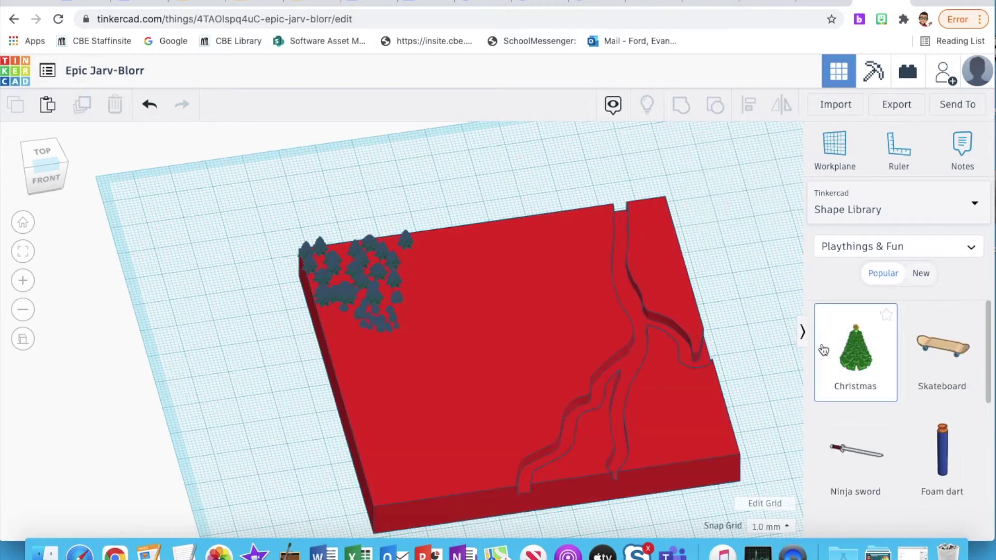
left_click_drag(824, 349, 498, 306)
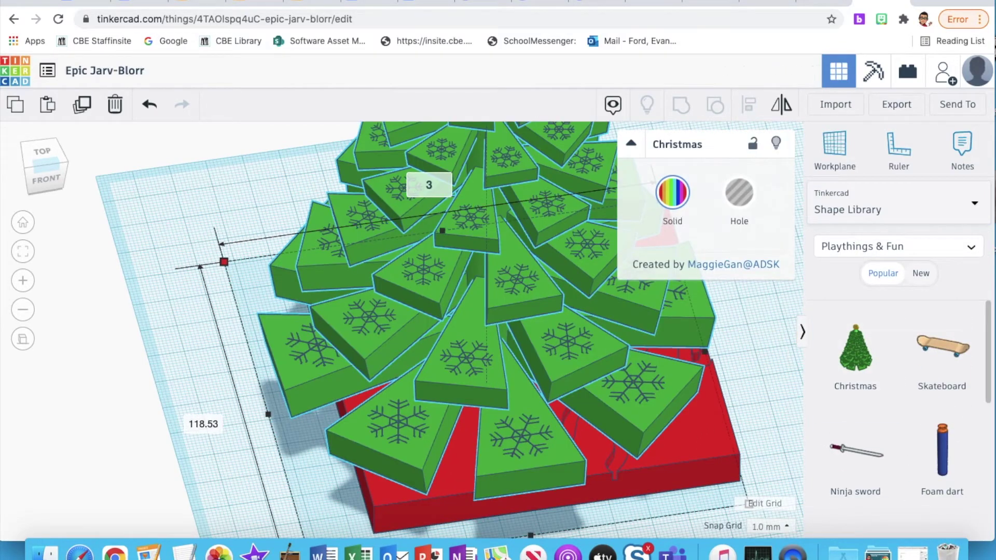
Set the Christmas tree's width and length to 3 mm and reduce its height to match
key("Tab")
type("3")
key("Tab")
scroll(709, 380, "down", 3)
left_click(631, 146)
scroll(622, 155, "down", 3)
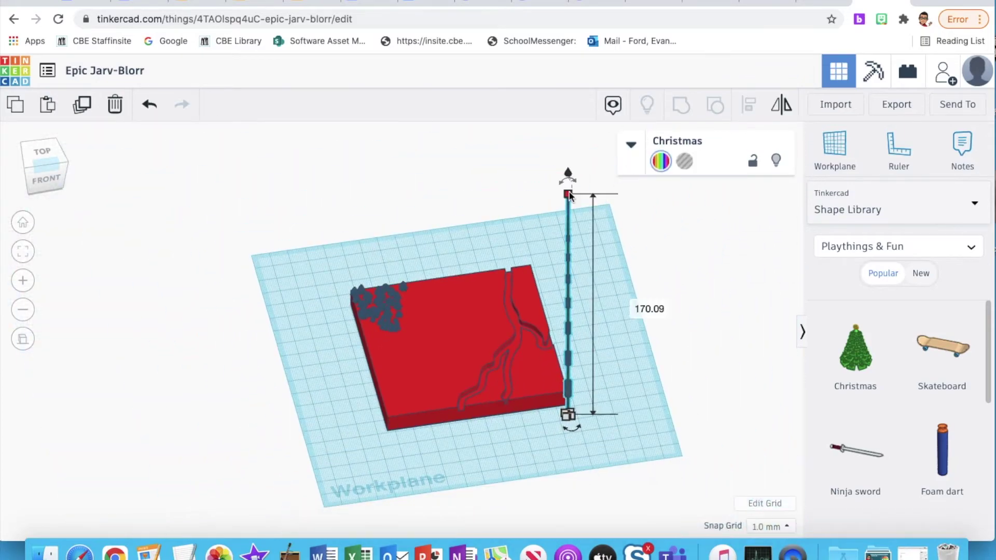
key("Return")
left_click(23, 251)
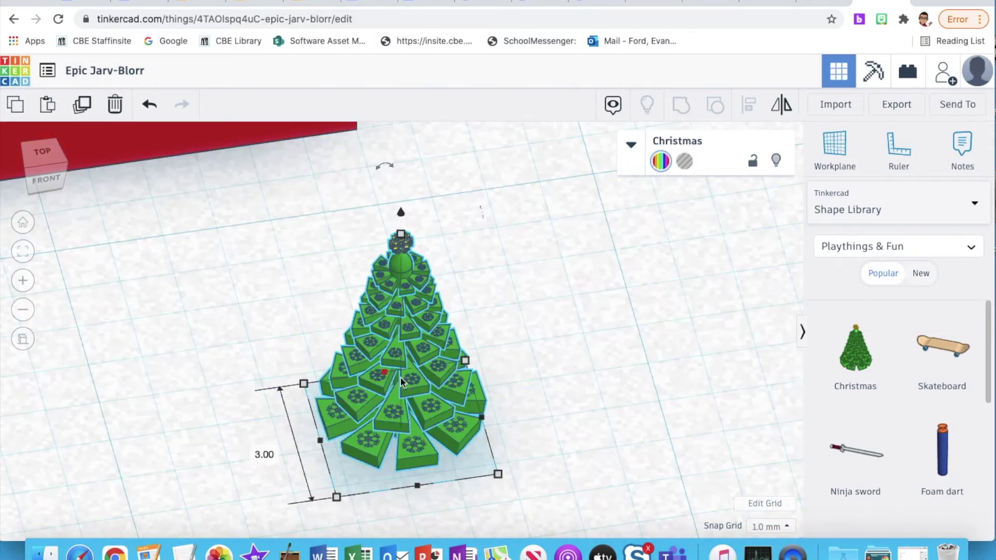
Move the small Christmas tree from beside the plate into the evergreen forest at the plate's back corner
scroll(384, 358, "down", 3)
left_click_drag(384, 348, 202, 260)
left_click(203, 260)
left_click(23, 310)
left_click(23, 309)
left_click(390, 318)
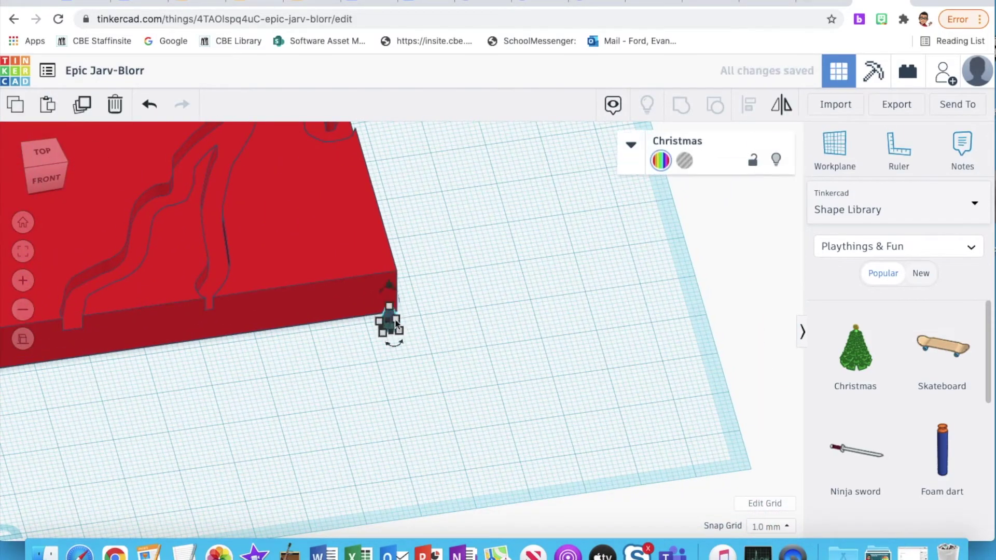
left_click_drag(390, 318, 85, 169)
left_click(23, 252)
left_click_drag(378, 353, 190, 221)
left_click(23, 310)
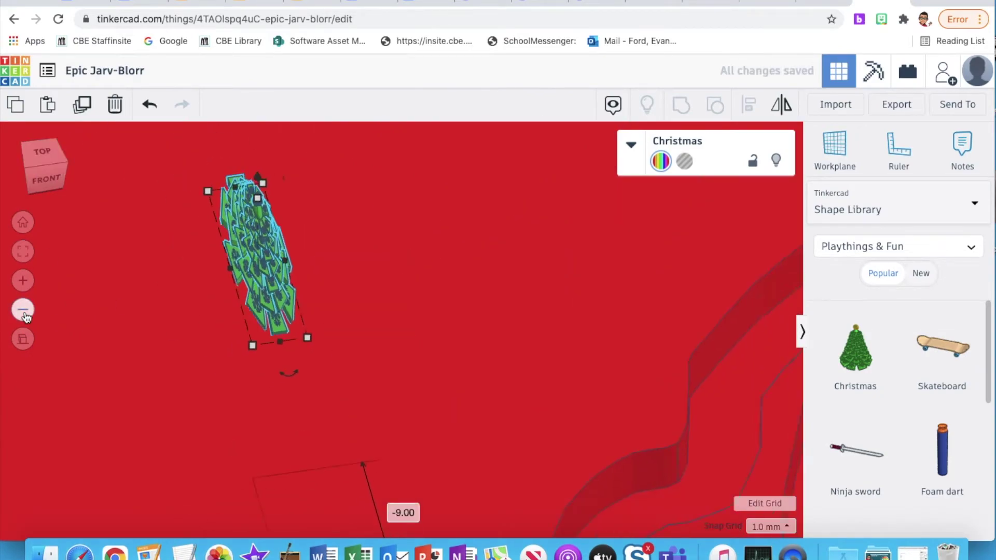
left_click(23, 309)
left_click(23, 309)
left_click_drag(359, 327, 174, 196)
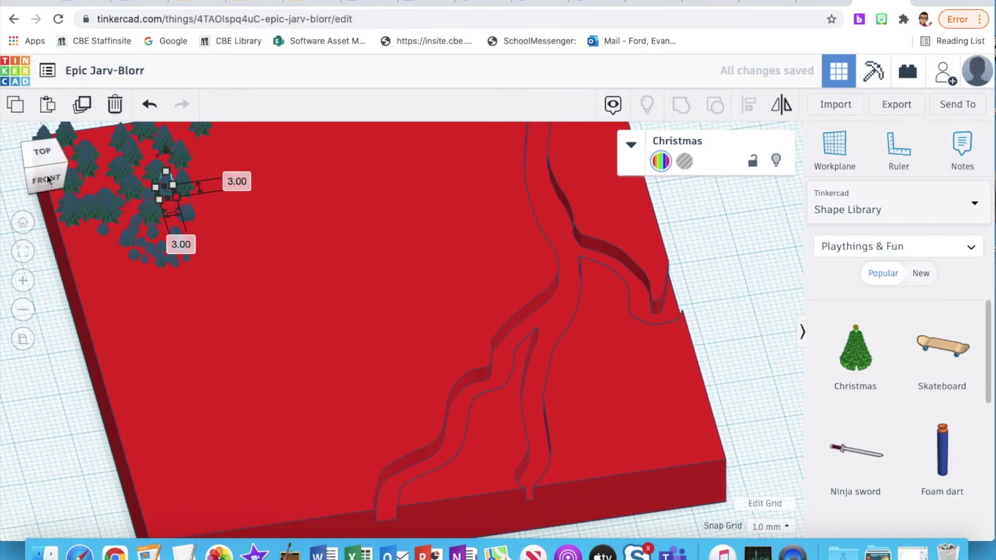
Paste several copies of the Christmas tree and spread them among the evergreens in the forest
left_click(22, 252)
key("super+v")
left_click_drag(446, 290, 382, 154)
key("super+v")
left_click_drag(467, 171, 148, 219)
key("super+v")
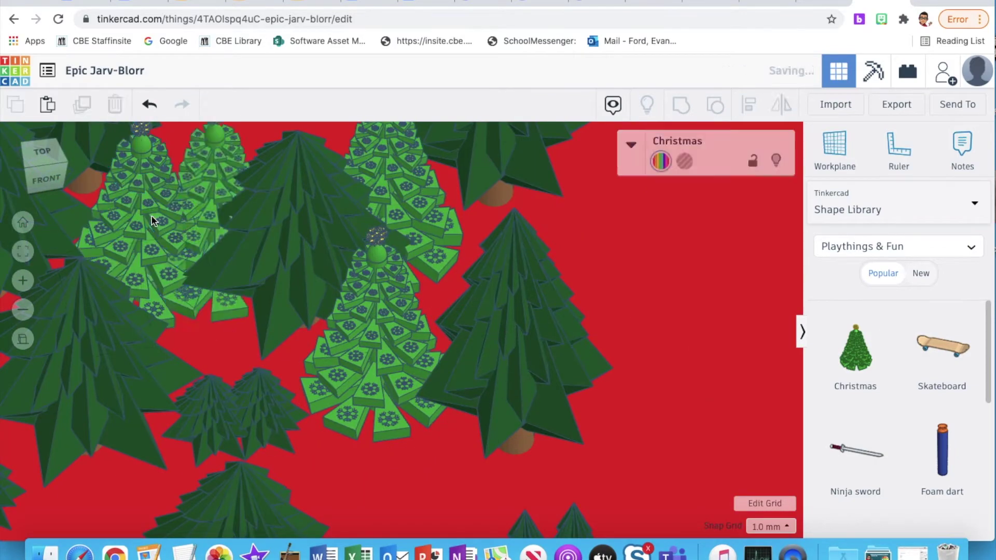
left_click_drag(186, 181, 398, 473)
key("super+v")
left_click_drag(479, 446, 135, 371)
left_click(23, 310)
left_click(23, 309)
key("super+v")
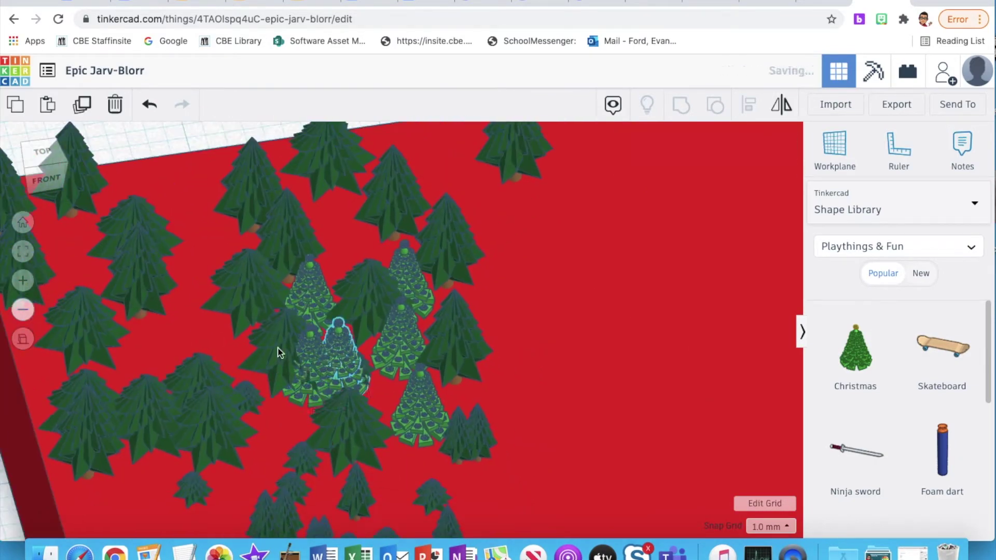
left_click_drag(350, 349, 252, 425)
Set the last Christmas tree copy's height to 10 mm and paste more copies of this tall tree in the forest
key("ctrl+d")
type("10")
key("Return")
key("super+c")
key("super+v")
key("super+v")
key("super+v")
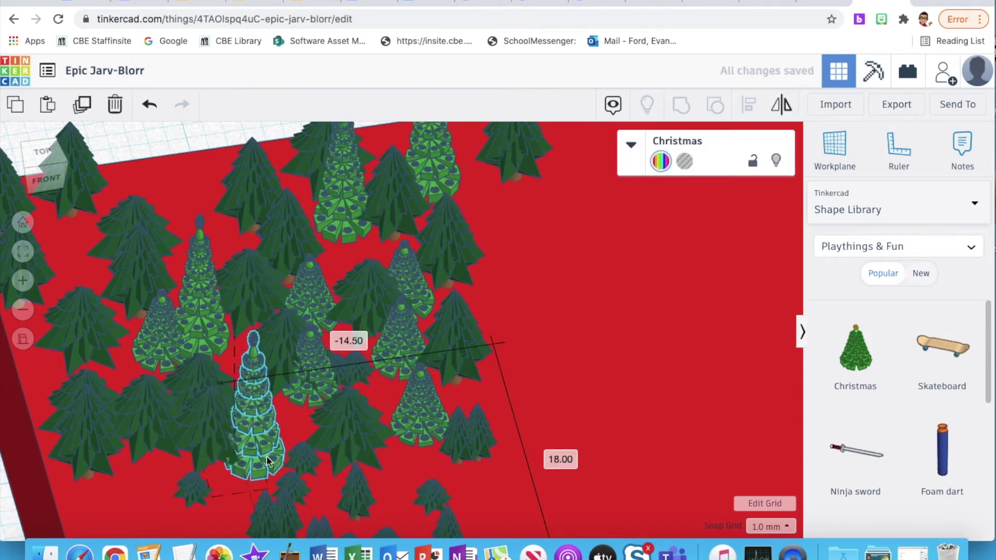
Set the selected tall Christmas tree's height to 4 mm and paste copies of it between the evergreens
left_click(327, 415)
type("4")
key("Return")
key("super+c")
key("super+v")
left_click_drag(286, 462, 136, 174)
key("super+v")
key("super+v")
key("super+v")
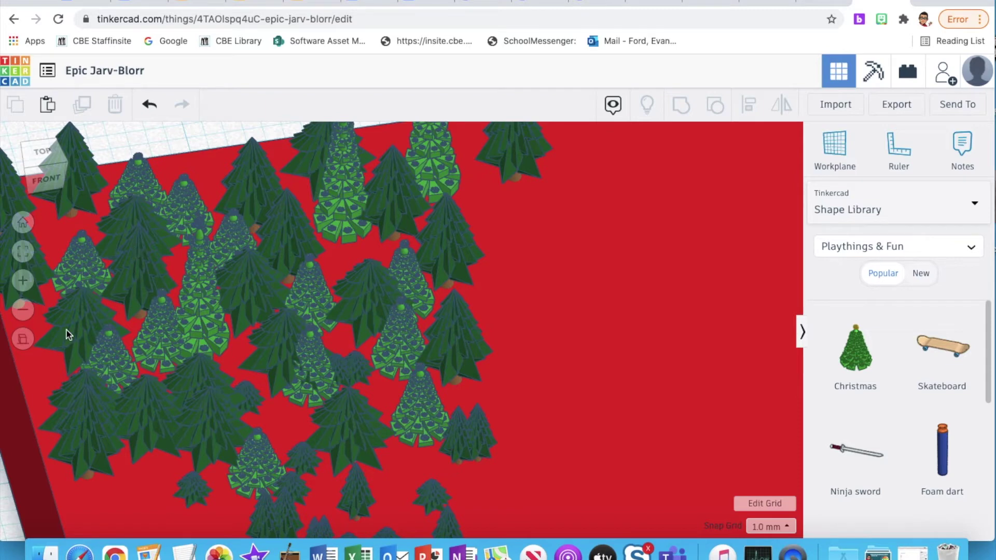
Examine the tree distribution in the forest from above and the whole plate from a low front angle
left_click(23, 310)
left_click(22, 310)
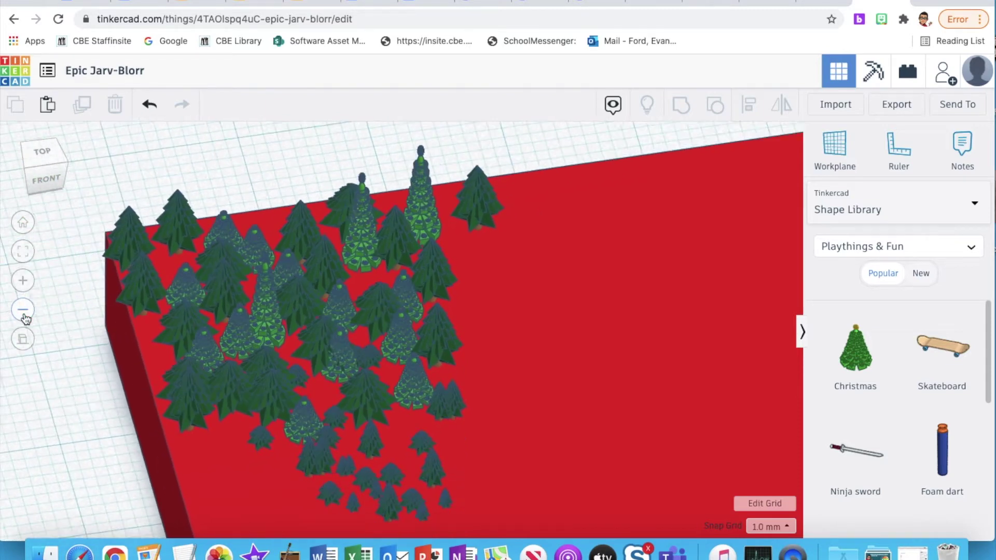
left_click(45, 156)
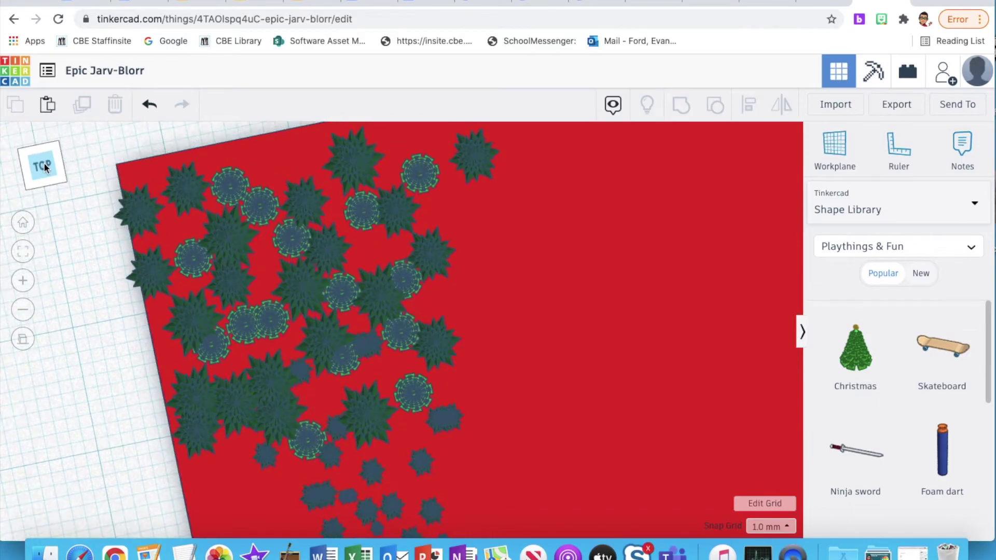
mouse_move(44, 164)
left_mouse_down()
mouse_move(35, 148)
mouse_move(45, 155)
left_mouse_up()
left_click(23, 311)
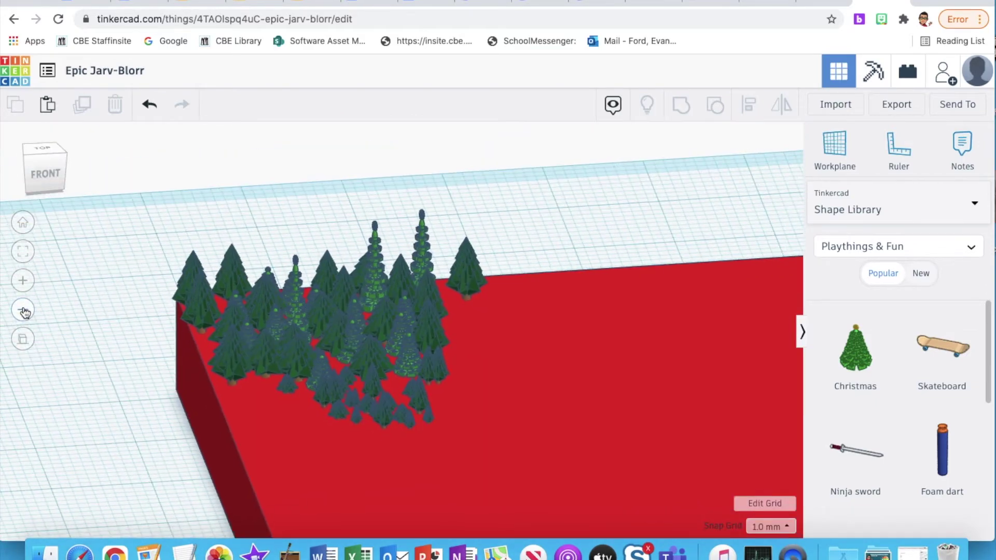
left_click(24, 311)
left_click(23, 310)
left_click(24, 311)
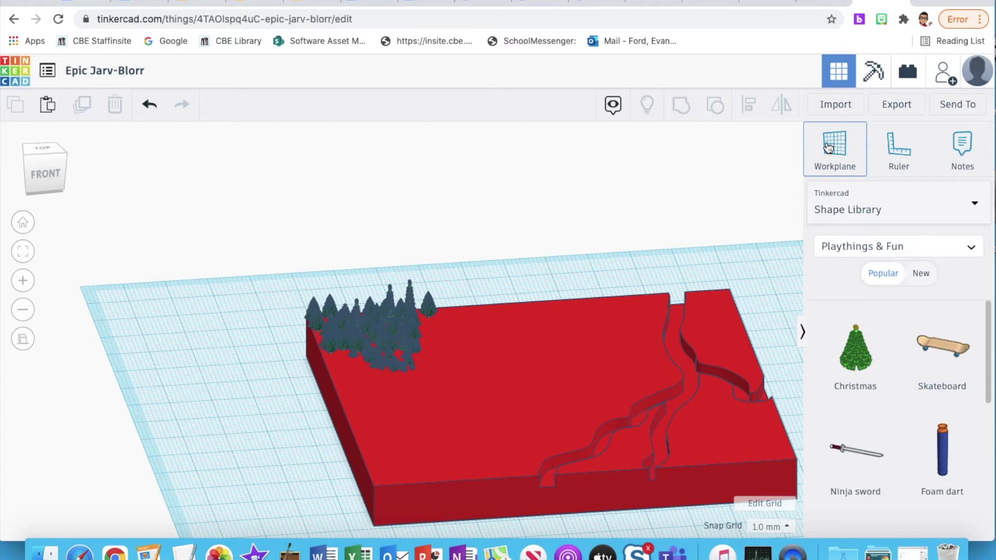
Switch the shape collection to Basic Shapes and place a box hole in the middle of the plate
left_click(857, 247)
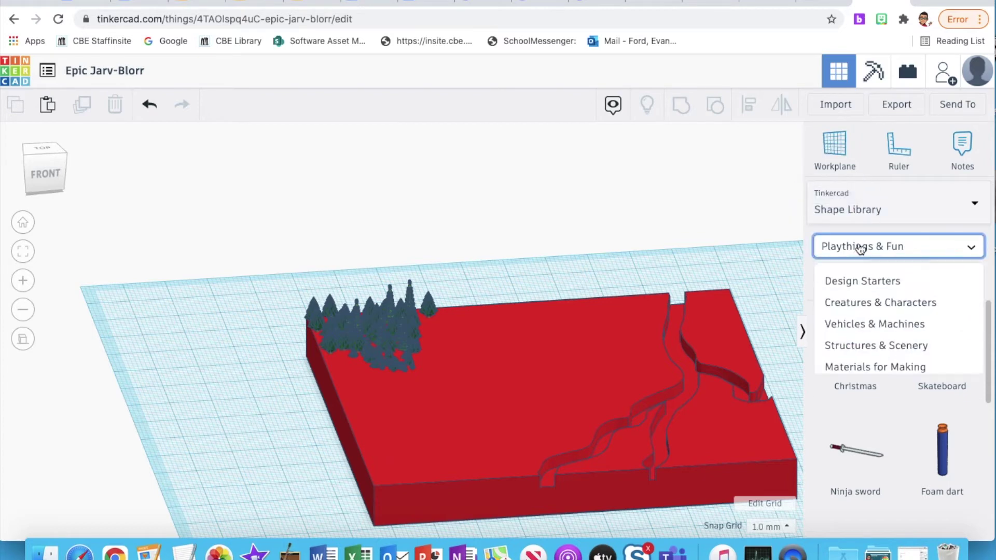
left_click(861, 211)
left_click(858, 259)
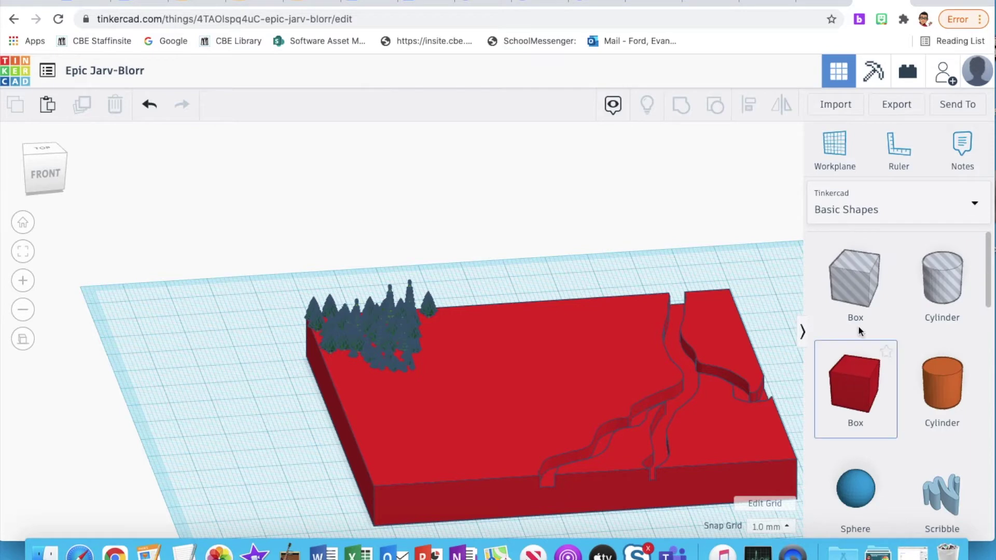
left_click_drag(858, 275, 503, 414)
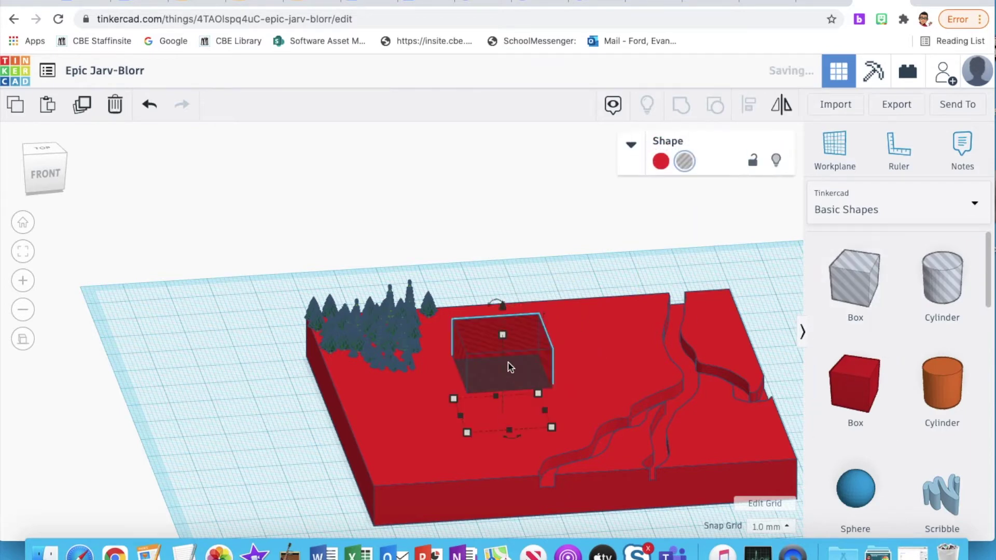
left_click_drag(507, 362, 497, 390)
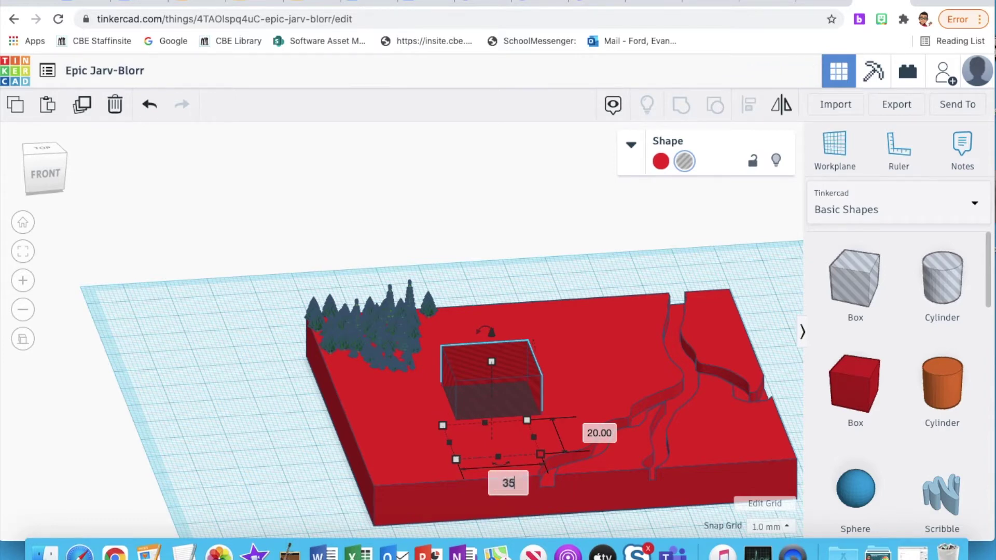
Set the box hole's width and length to 35 mm each
key("Return")
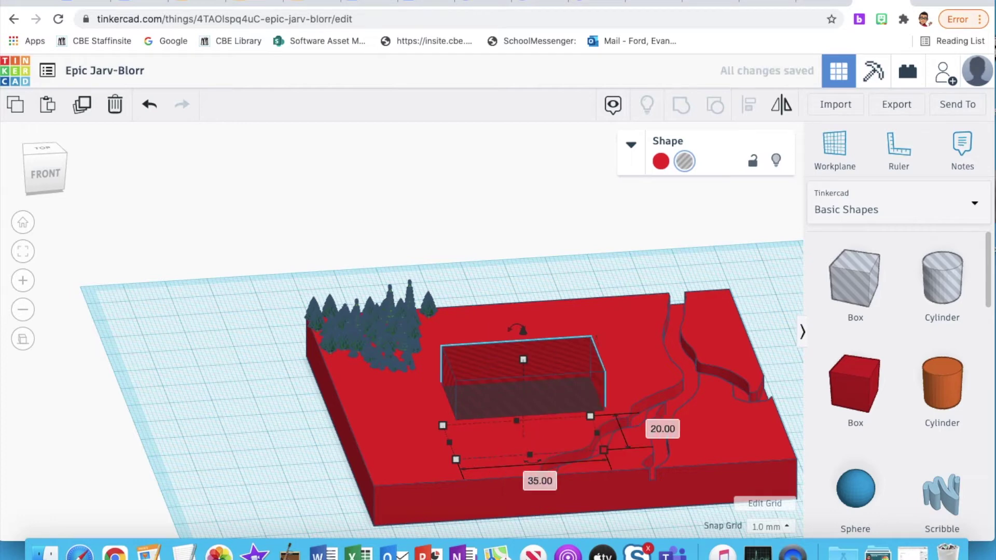
left_click(664, 422)
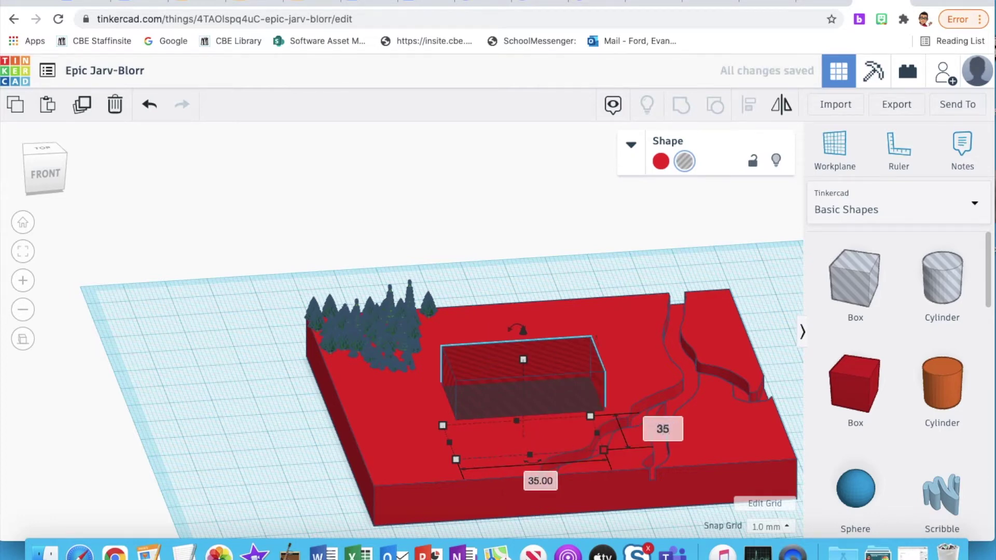
type("35")
key("Return")
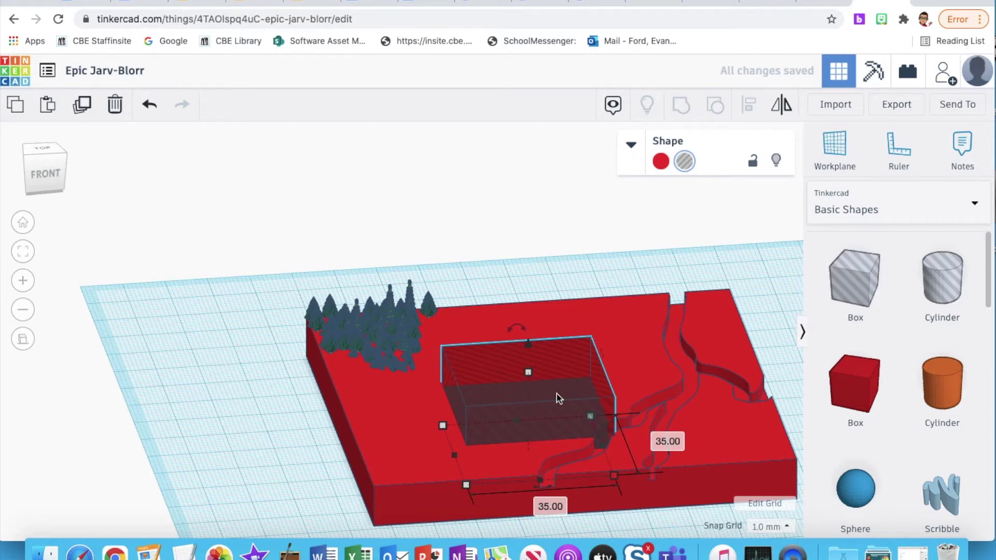
Move the box hole to the back of the plate between forest and river, and raise it 5 mm
left_click_drag(556, 393, 609, 326)
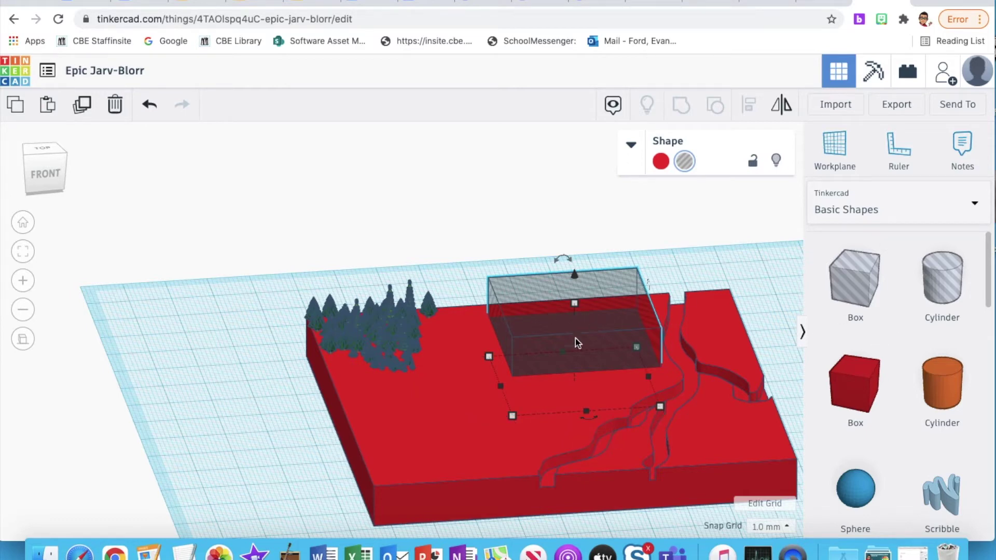
left_click(441, 441, "shift")
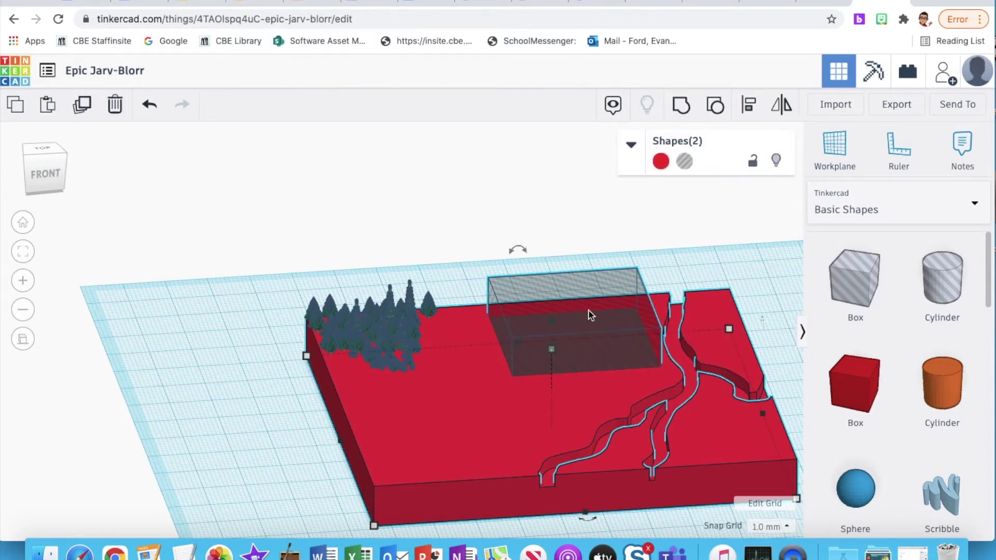
left_click(234, 302)
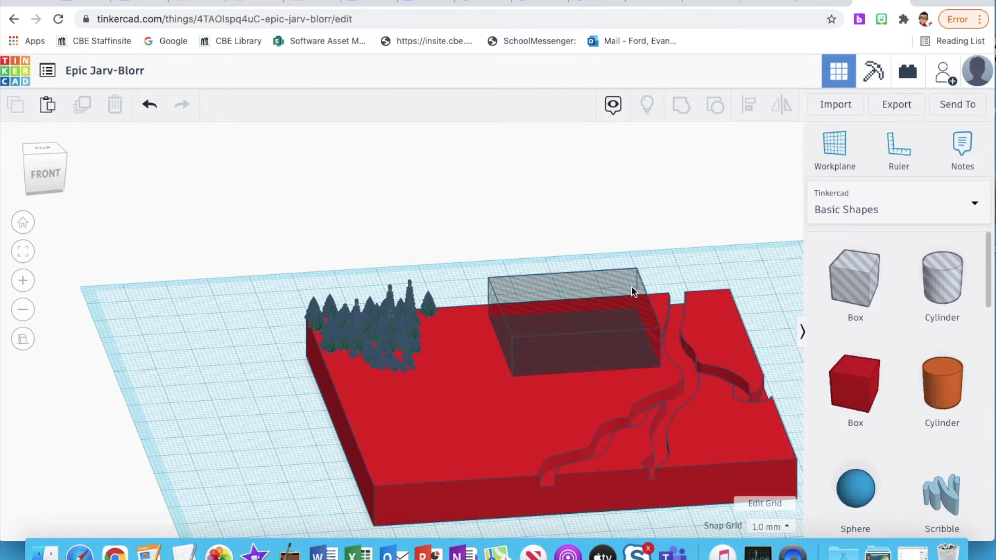
left_click(631, 292)
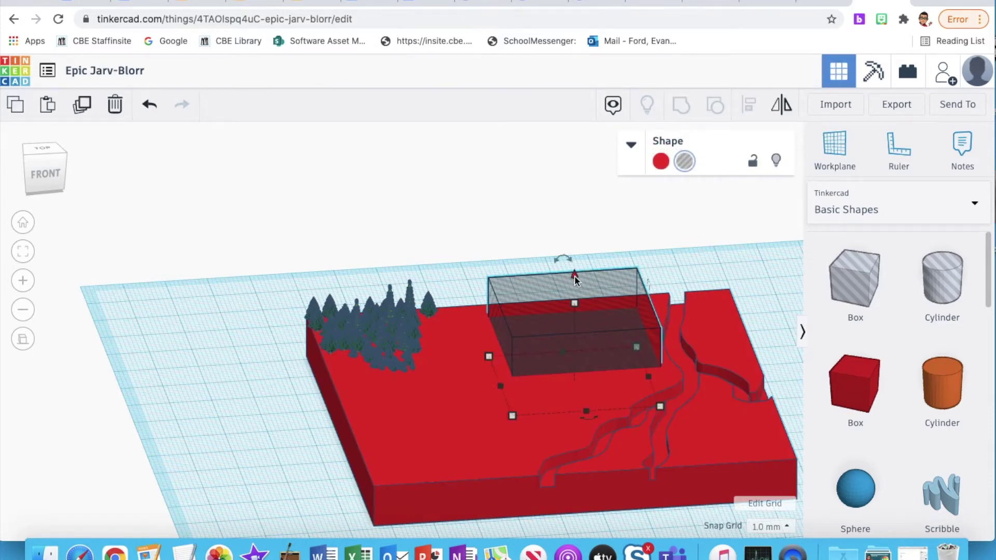
left_click_drag(574, 275, 574, 254)
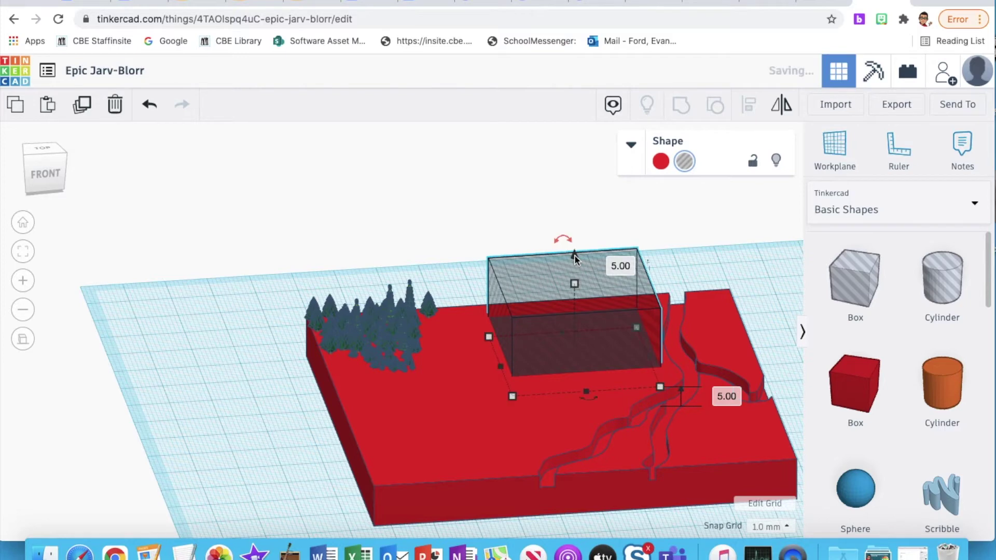
Group the raised 35 mm box hole with the plate to cut a square recess
left_click(462, 393, "shift")
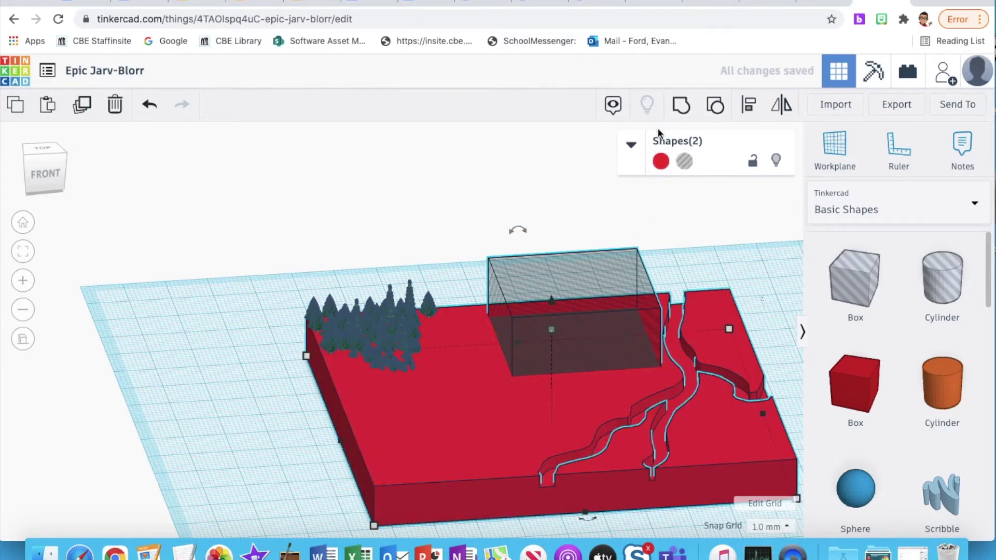
left_click(681, 108)
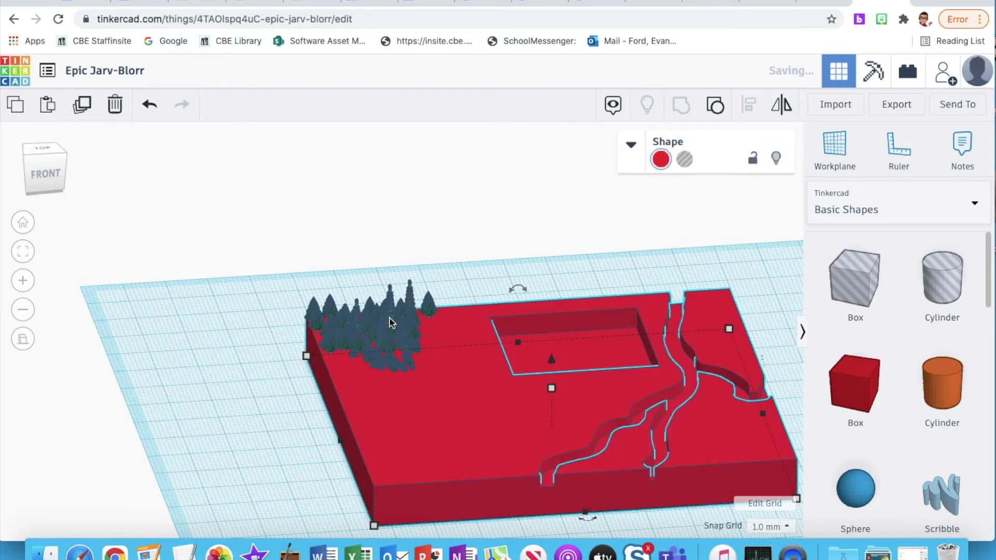
left_click(92, 429)
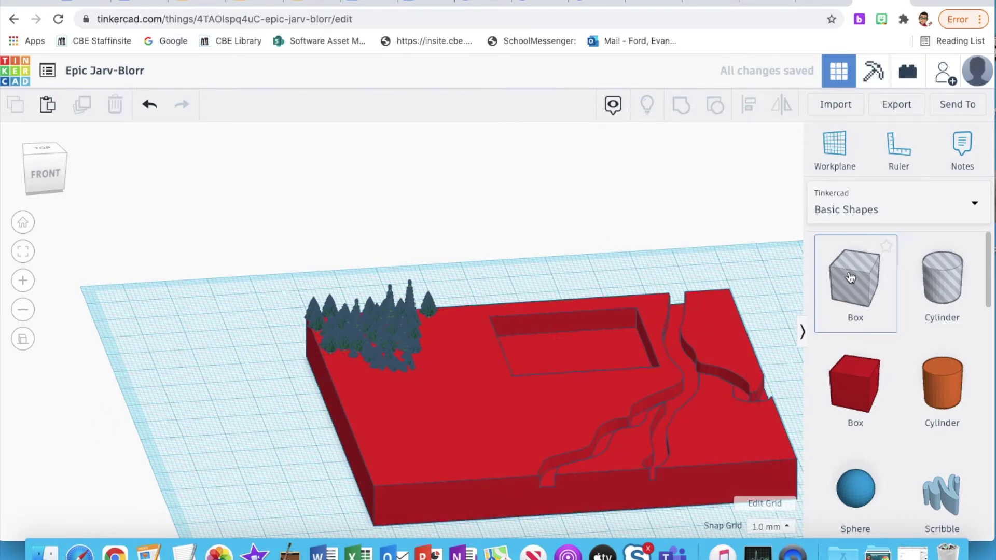
Place a second box hole near the plate's front-left corner and raise it 5 mm
left_click_drag(850, 278, 487, 420)
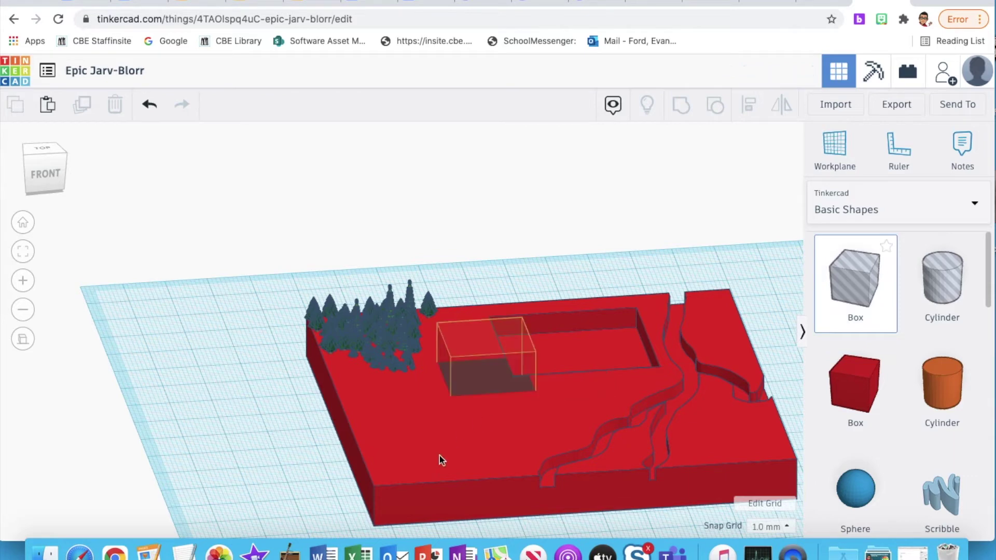
left_click_drag(439, 455, 419, 473)
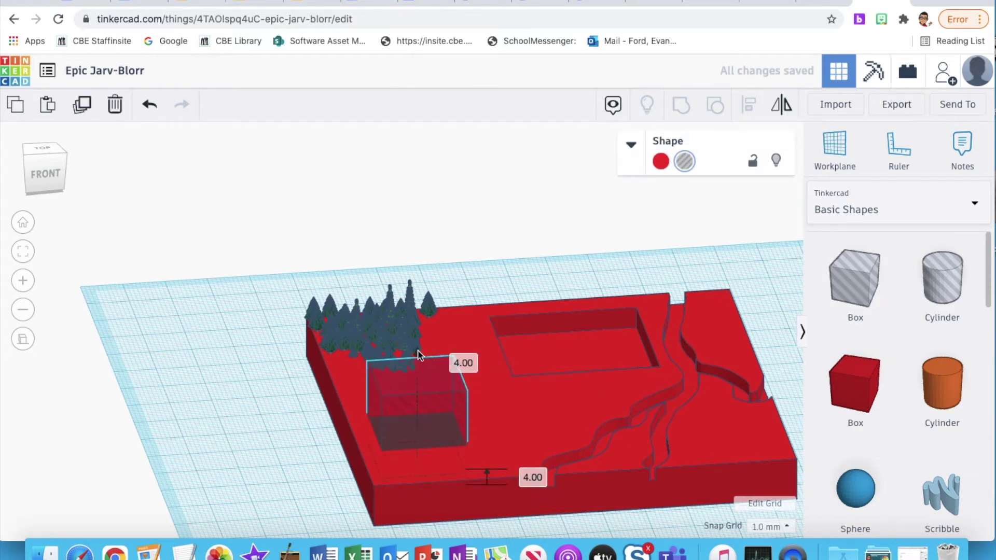
left_click_drag(419, 355, 419, 351)
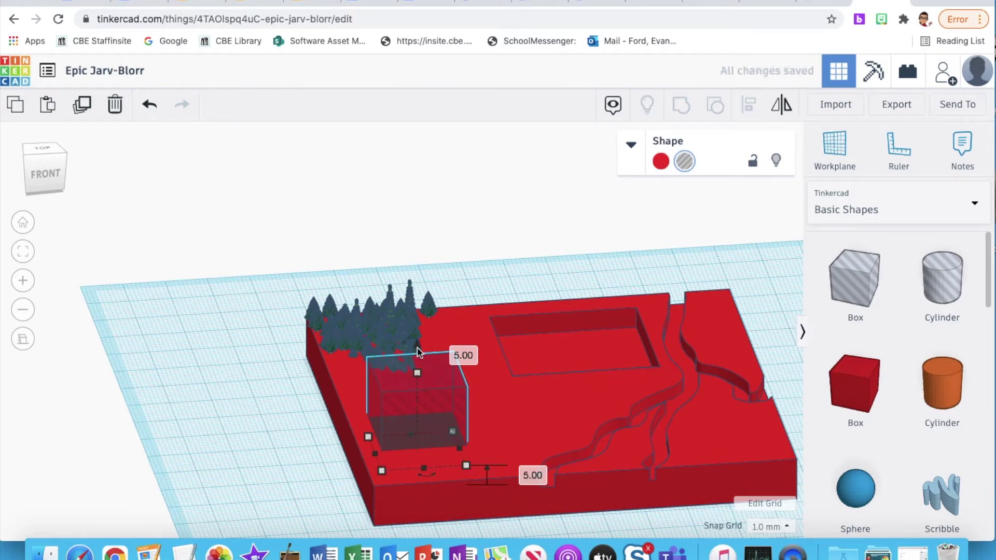
Group the second box hole with the plate to cut a smaller recess in front of the forest
left_click(506, 411, "shift")
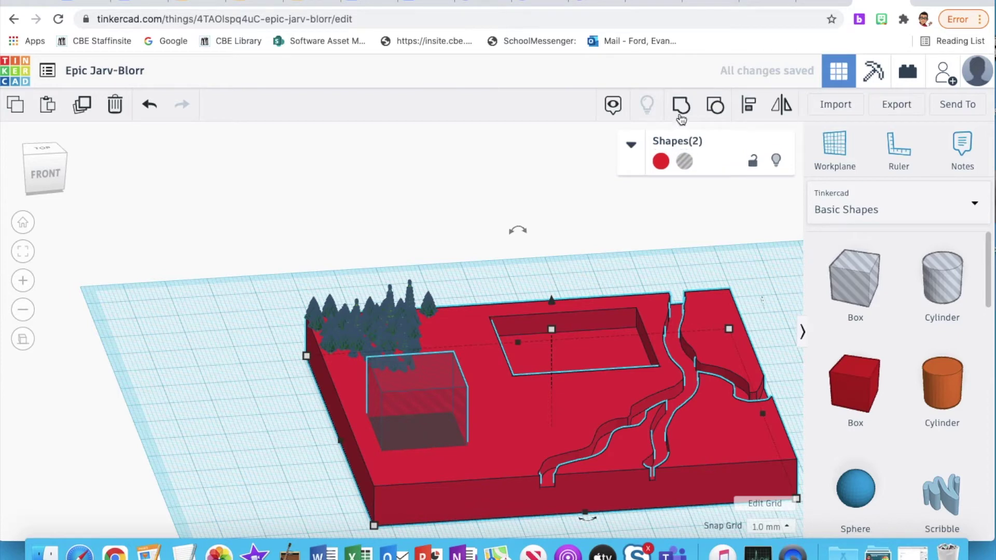
left_click(681, 110)
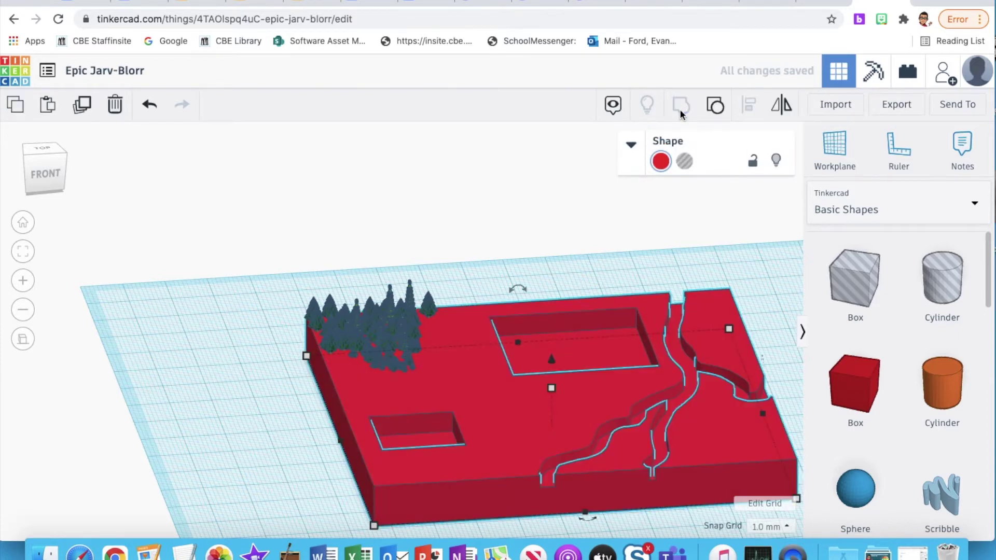
left_click(81, 424)
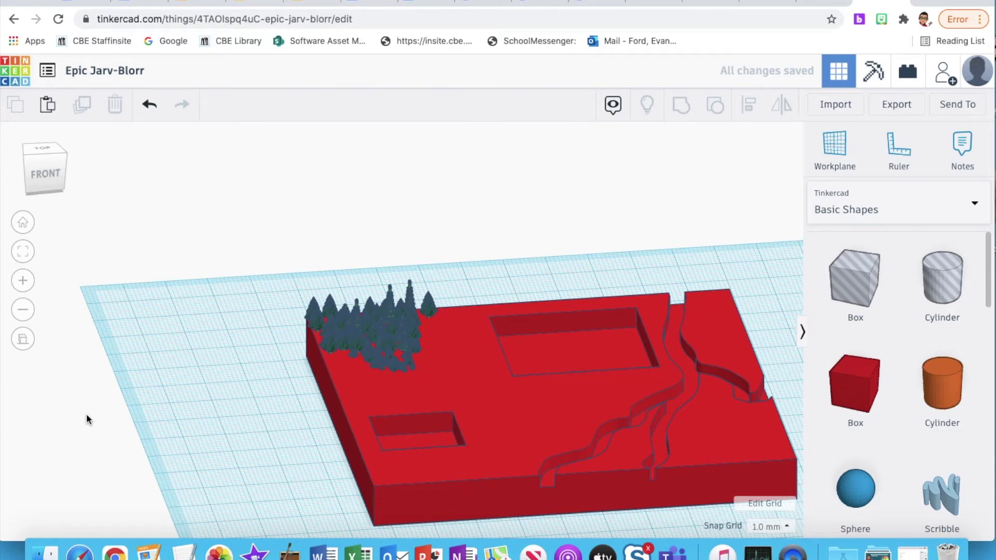
left_click(684, 358)
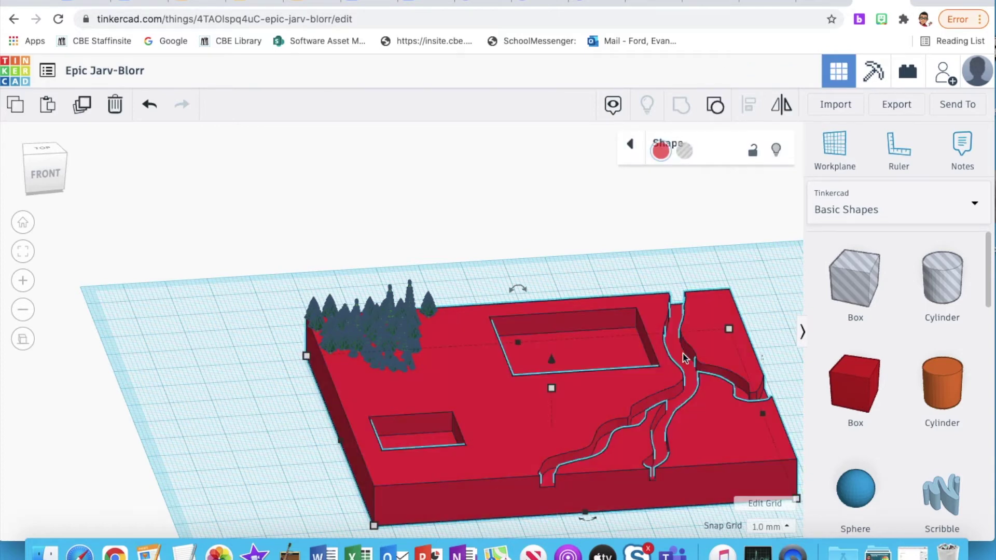
left_click(631, 146)
left_click(633, 146)
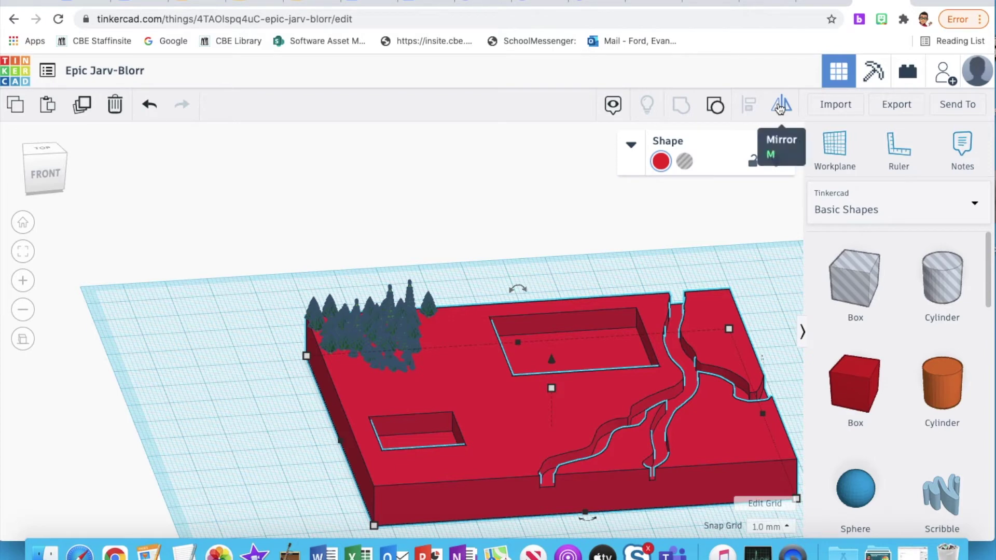
left_click(64, 429)
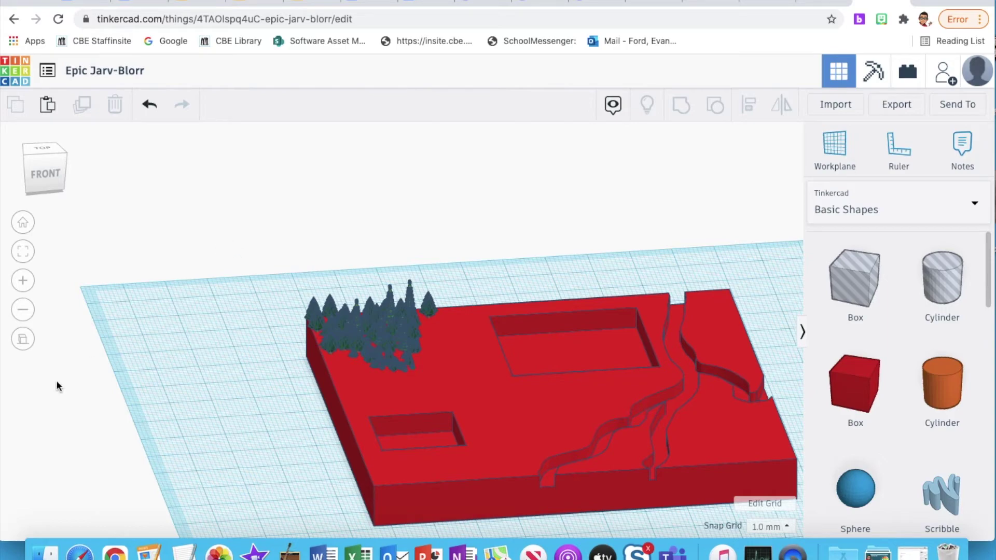
Place a 5 mm wide box beside the plate's river side and set its length to 80 mm
left_click(23, 310)
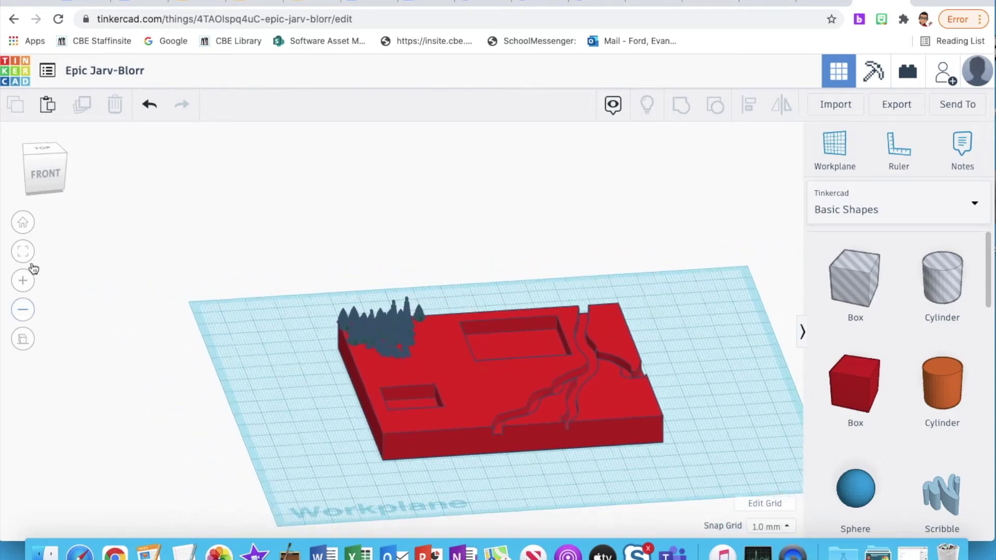
left_click_drag(51, 172, 50, 180)
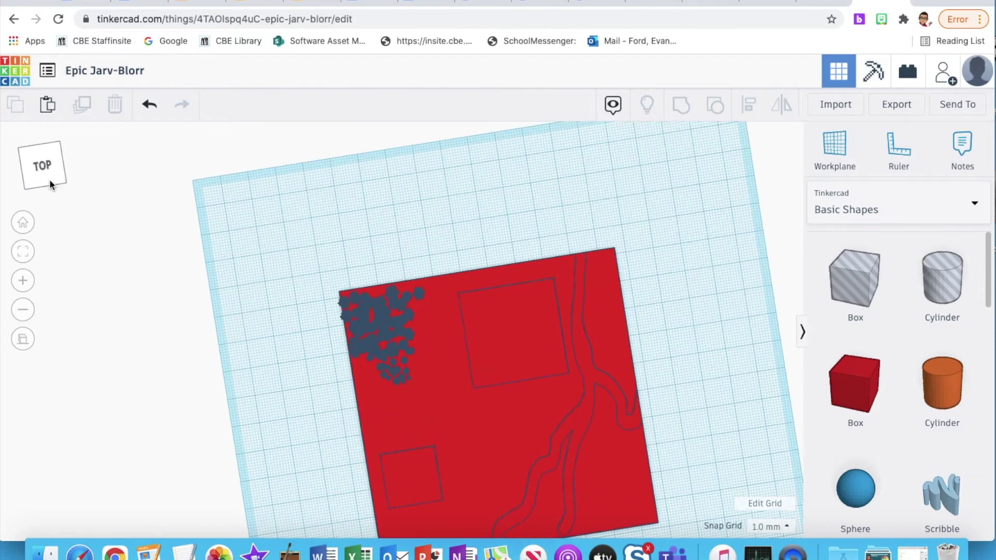
left_click(22, 254)
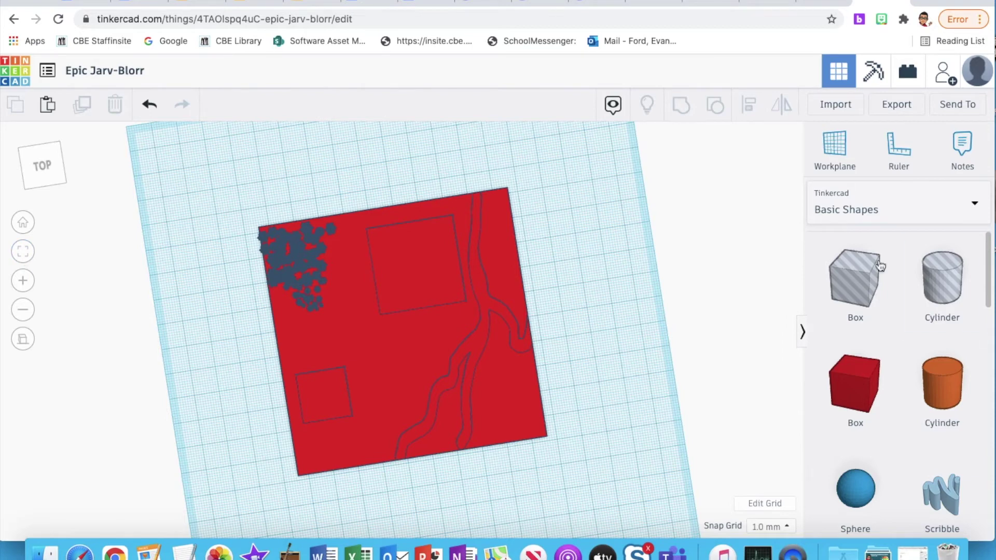
scroll(882, 311, "down", 10)
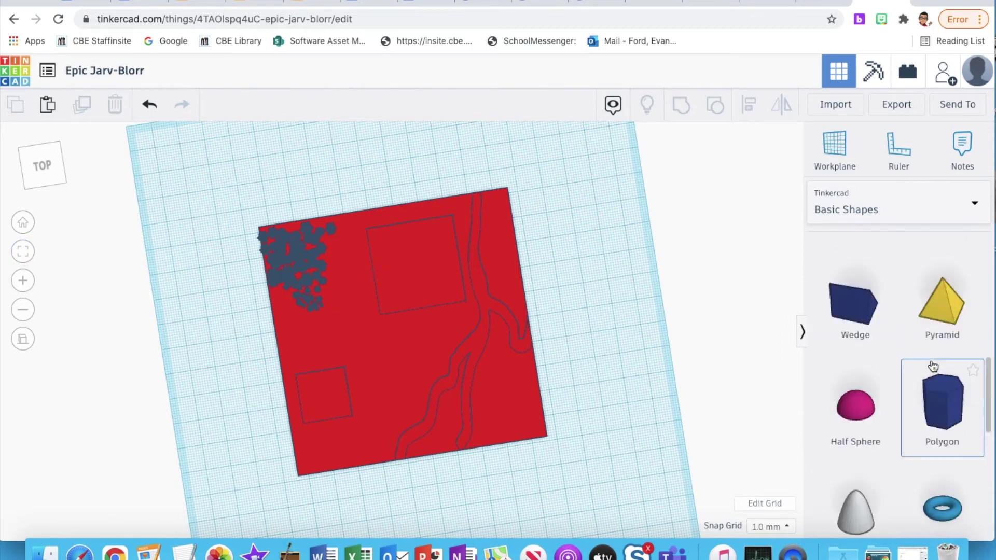
scroll(933, 366, "up", 10)
left_click_drag(855, 334, 545, 276)
left_click(604, 265)
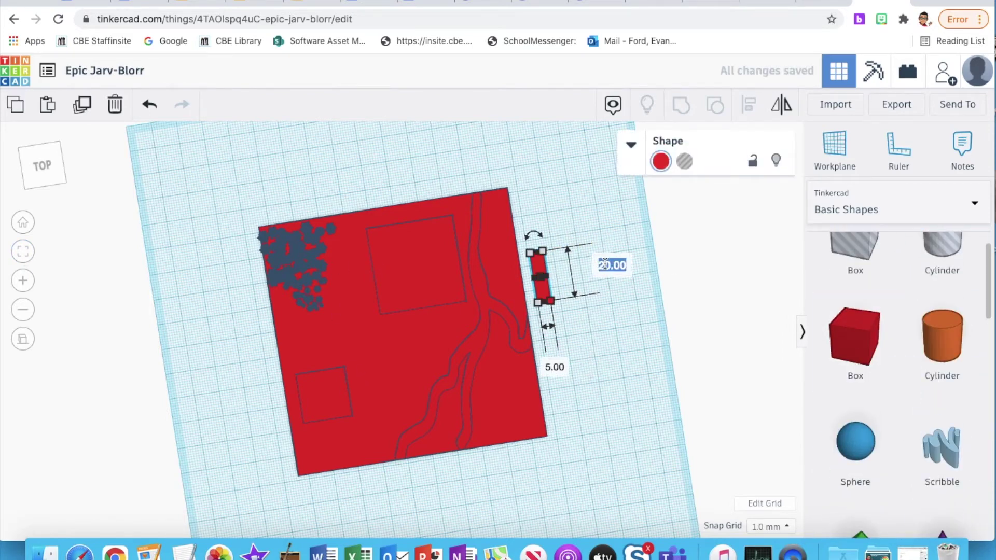
type("80")
key("Return")
Move the 80 mm strip onto the plate between the two recesses and group it with the plate to cut a straight channel
right_click_drag(482, 250, 484, 191)
left_click_drag(563, 333, 373, 361)
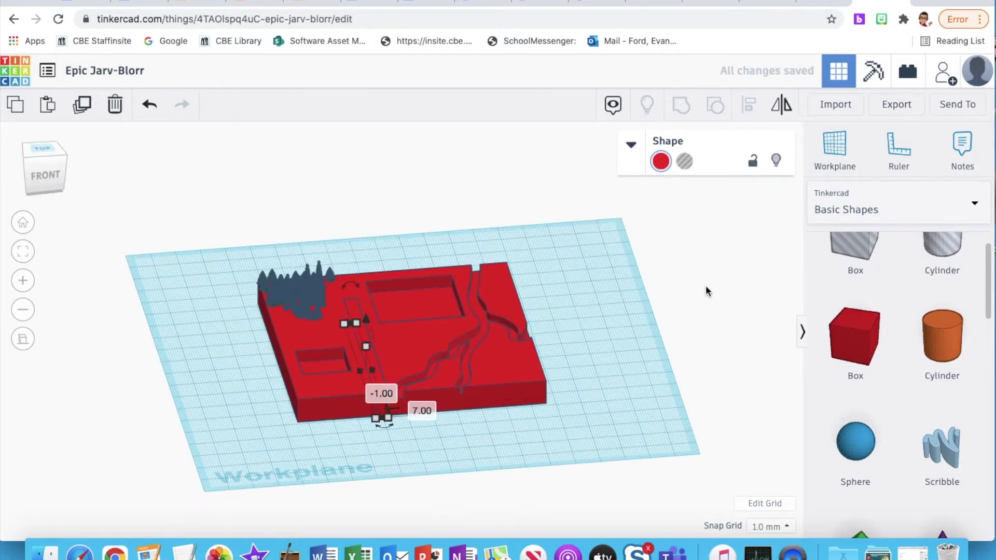
left_click(44, 151)
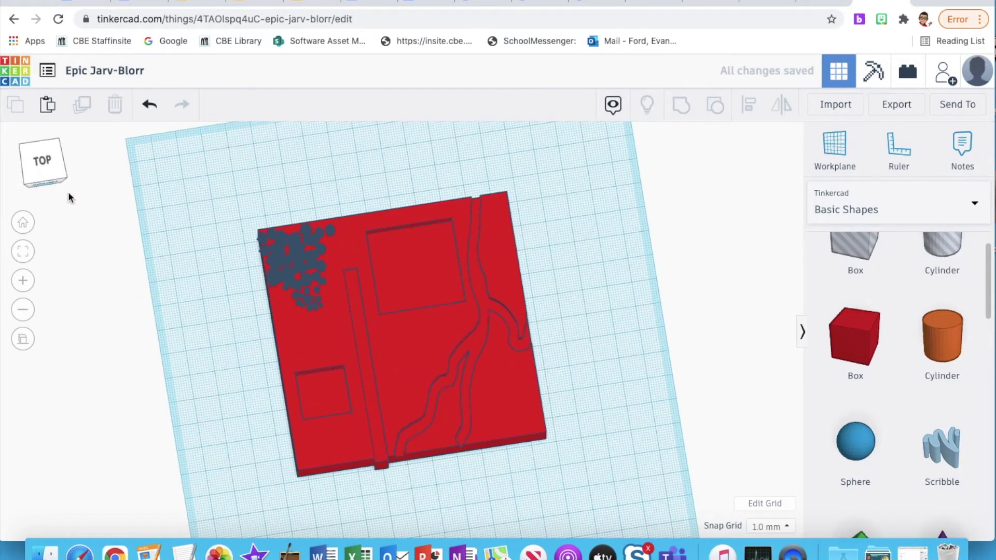
left_click(411, 355, "shift")
left_click(681, 106)
Paste another 5 mm wide strip beside the plate and set its length to 10 mm
key("super+v")
left_click_drag(381, 315, 518, 270)
left_click(597, 308)
type("10")
key("Return")
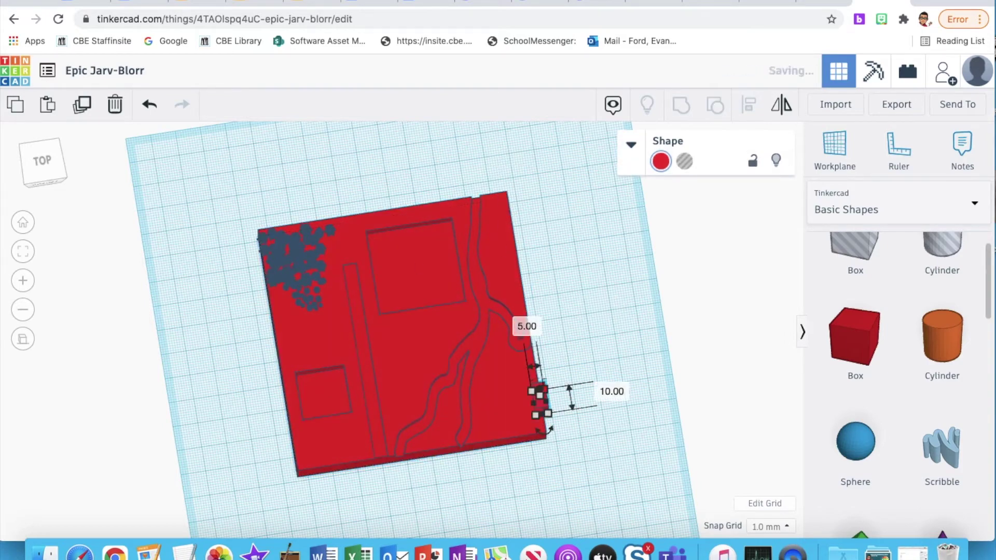
Rotate the 10 mm strip 90 degrees beside the small recess and group it with the plate to connect that recess to the channel
left_click(24, 281)
left_click_drag(619, 445, 334, 438)
left_click(327, 460)
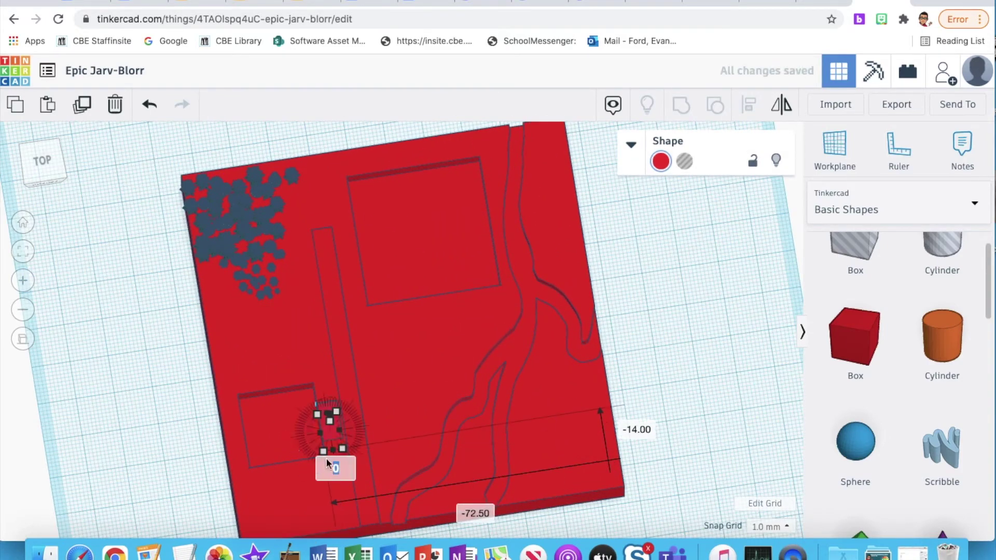
type("90")
key("Return")
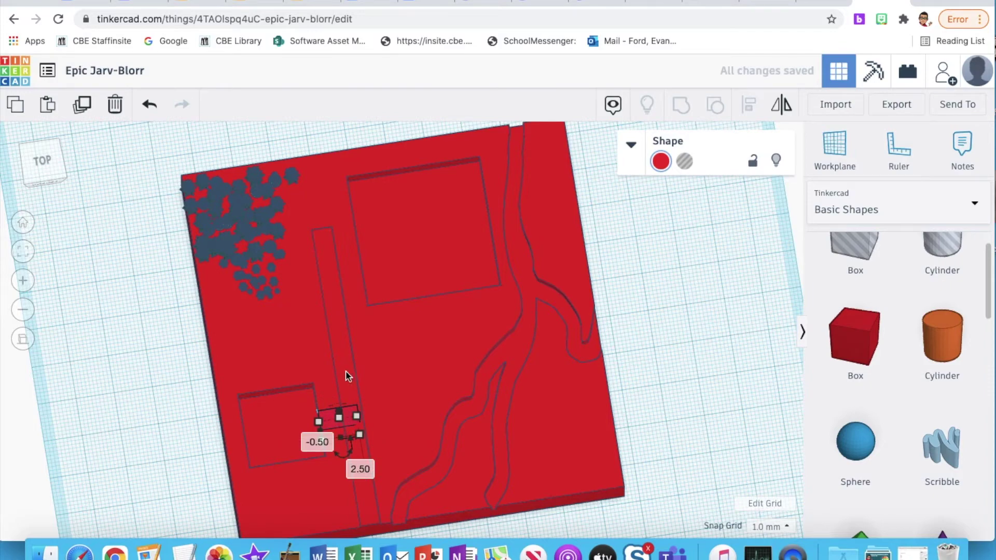
left_click(404, 345, "shift")
left_click(679, 106)
Paste another short strip between the channel's back end and the large recess, and group it with the plate to connect them
left_click(15, 441)
key("super+v")
left_click_drag(379, 533, 357, 243)
left_click(372, 177, "shift")
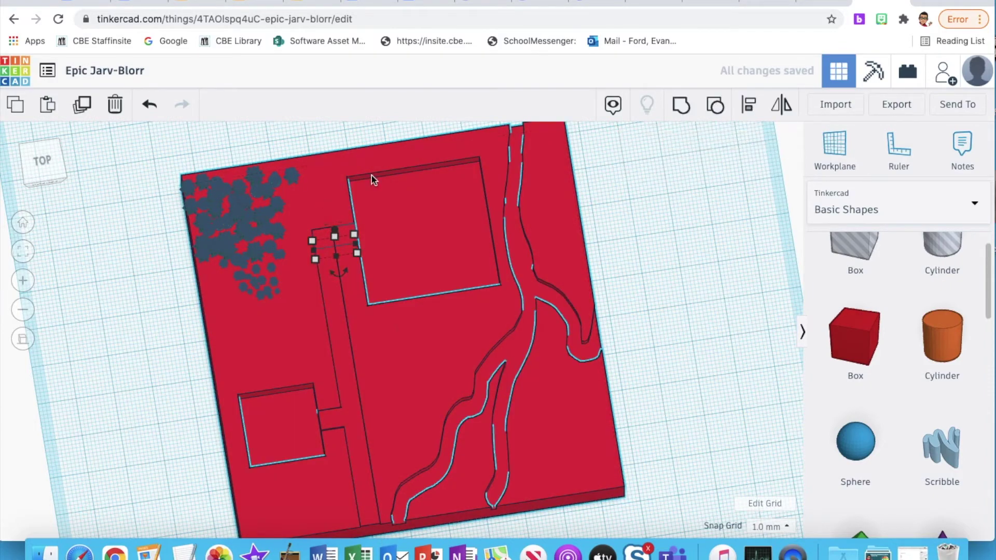
left_click(402, 327)
Place a cylinder on the workplane beside the plate's river side and raise it 10 mm
left_click(57, 163)
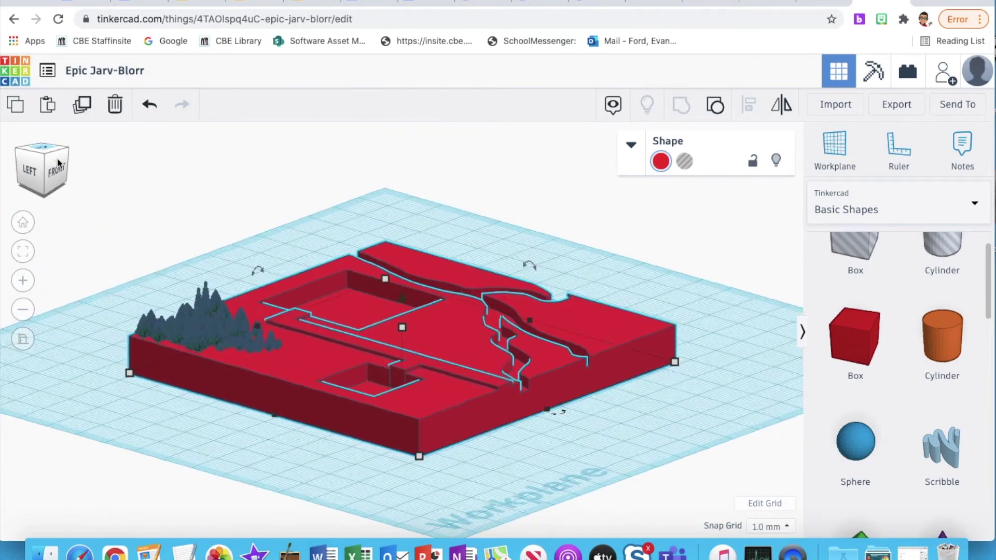
left_click(57, 165)
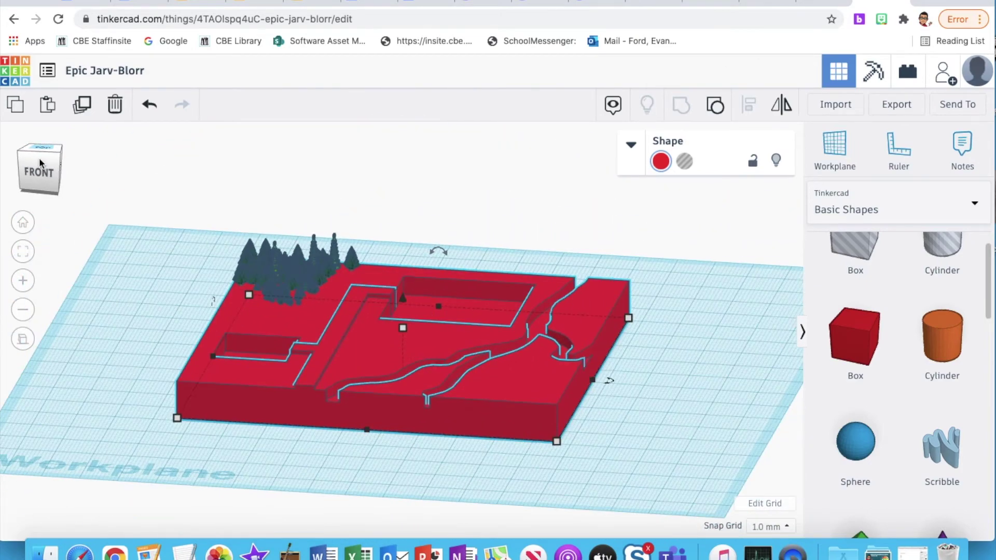
left_click(40, 161)
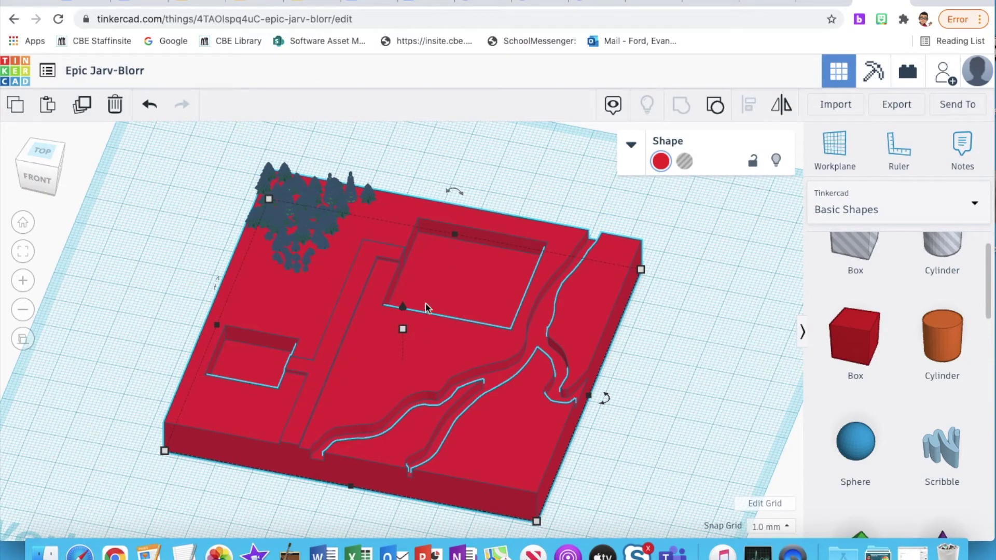
scroll(927, 377, "down", 1)
scroll(926, 377, "down", 3)
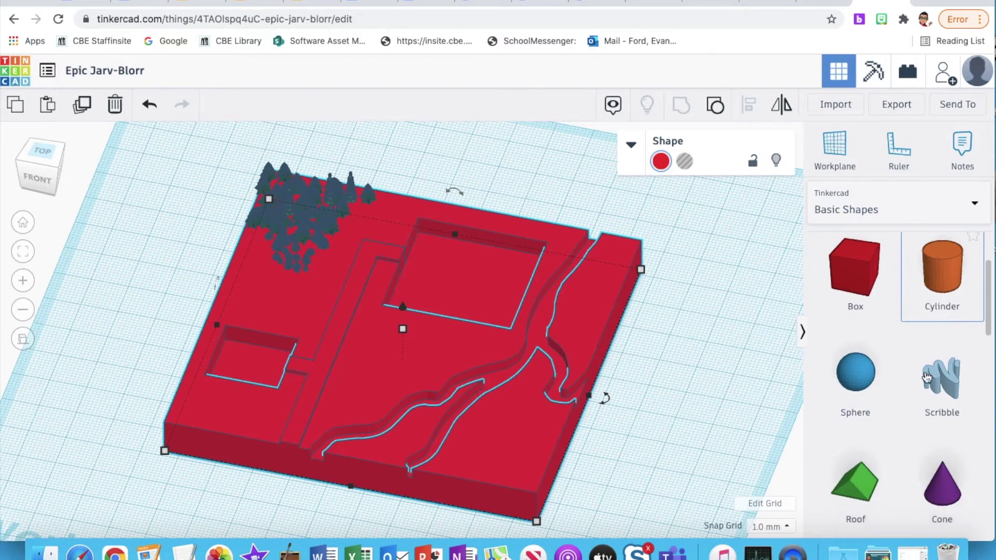
scroll(898, 317, "up", 2)
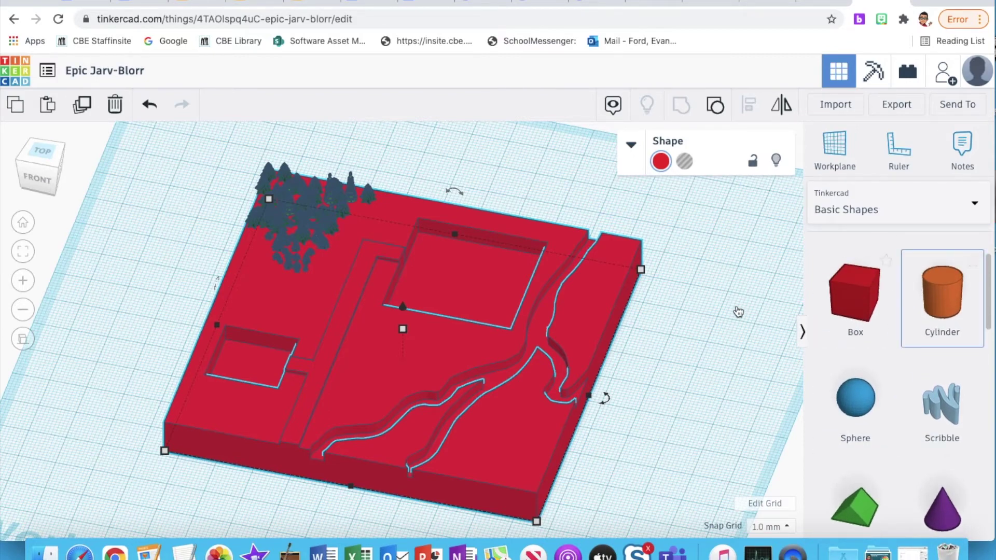
left_click_drag(738, 312, 674, 317)
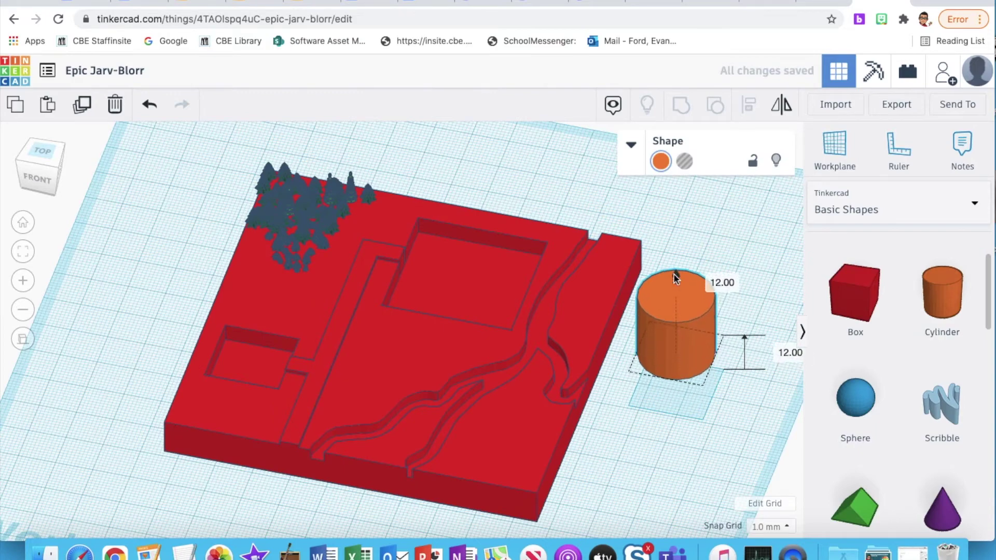
left_click_drag(674, 275, 673, 280)
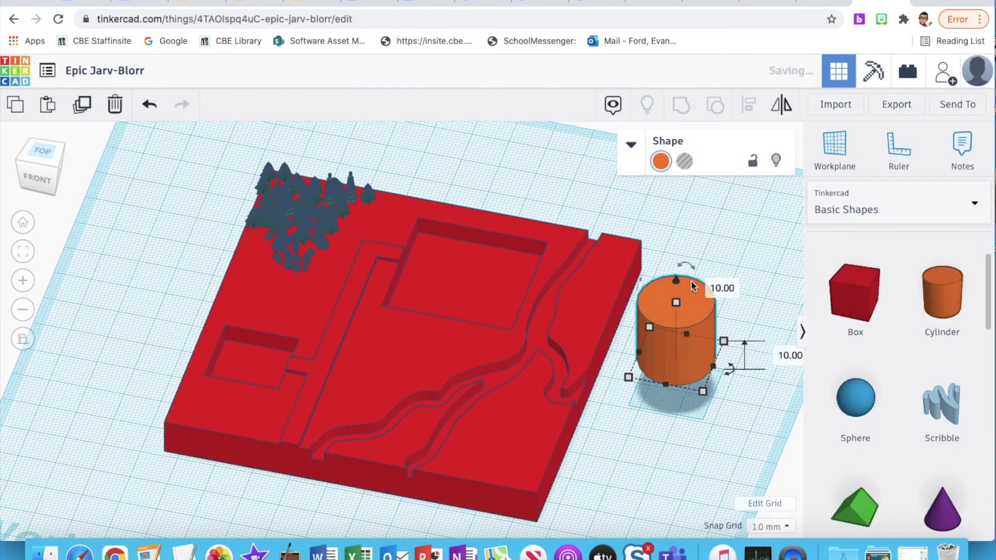
left_click(724, 288)
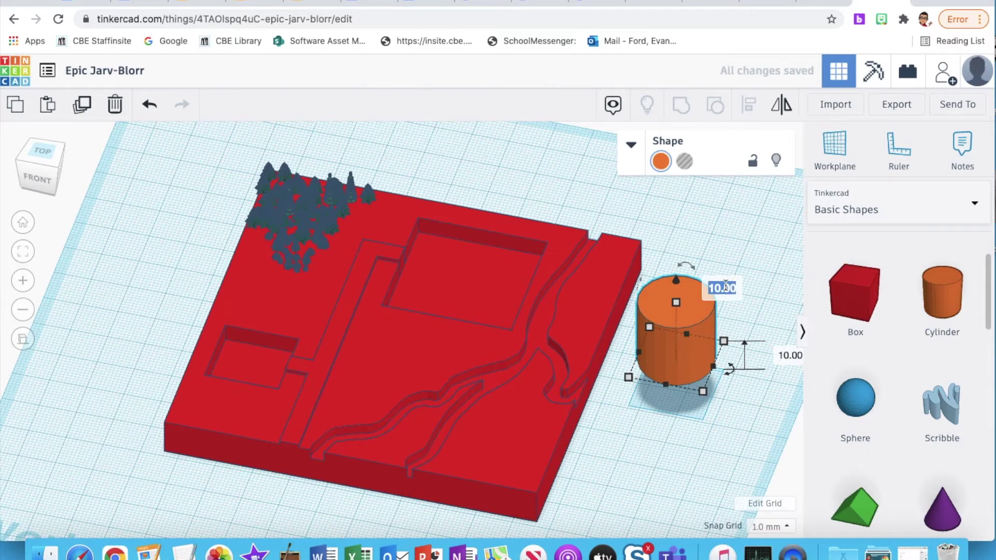
type("2")
key("Return")
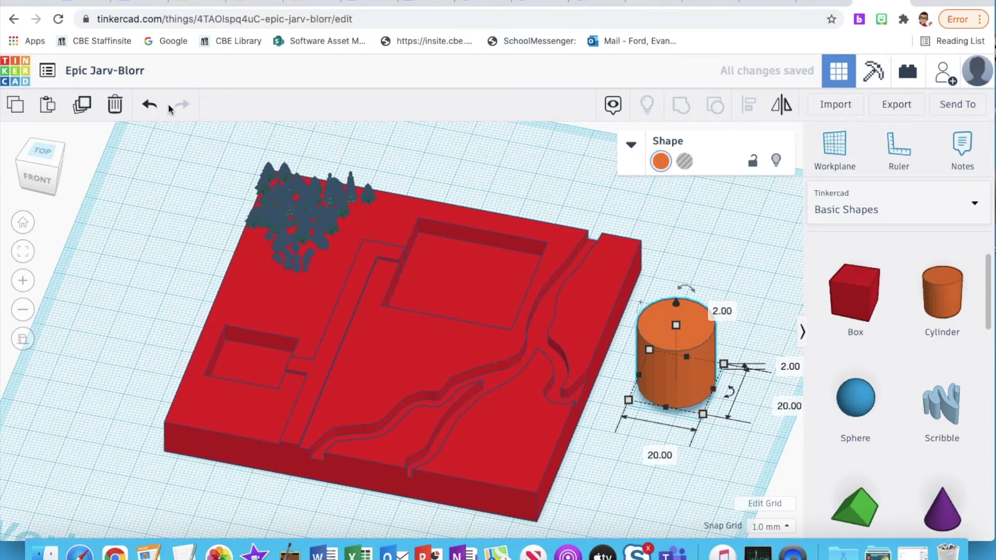
left_click(150, 109)
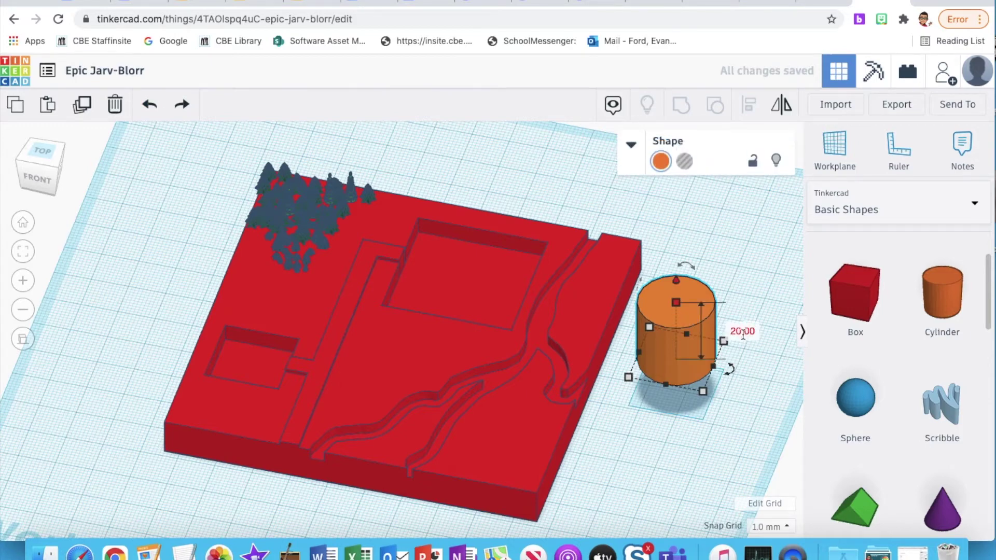
Set the cylinder's height, width and length to 2 mm each
left_click(742, 335)
type("2")
key("Return")
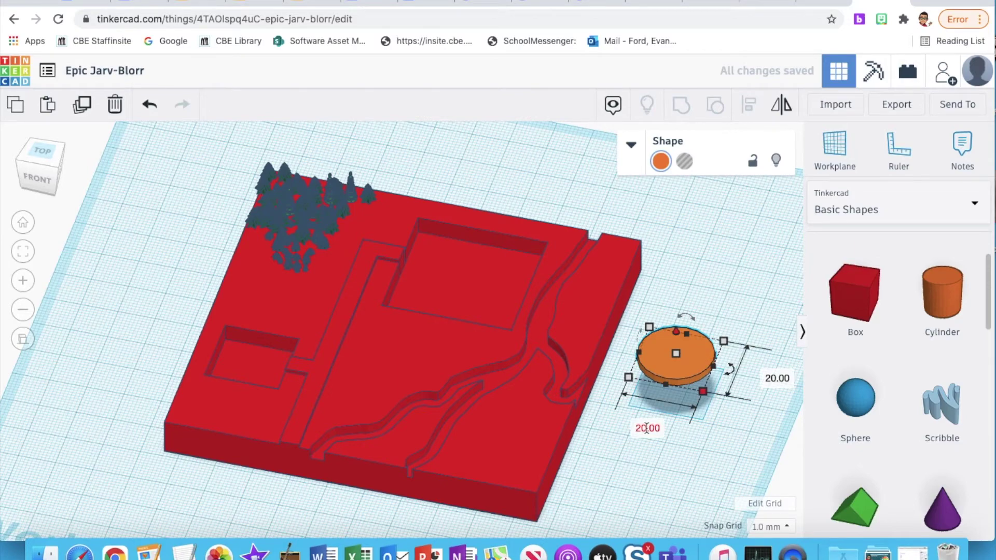
left_click(649, 428)
type("2")
key("Return")
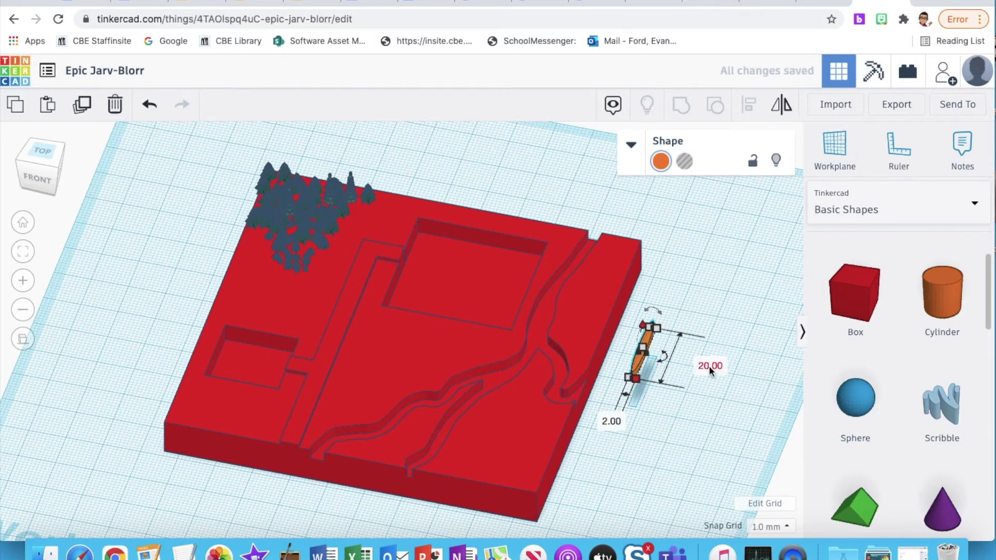
left_click(709, 365)
type("2")
key("Return")
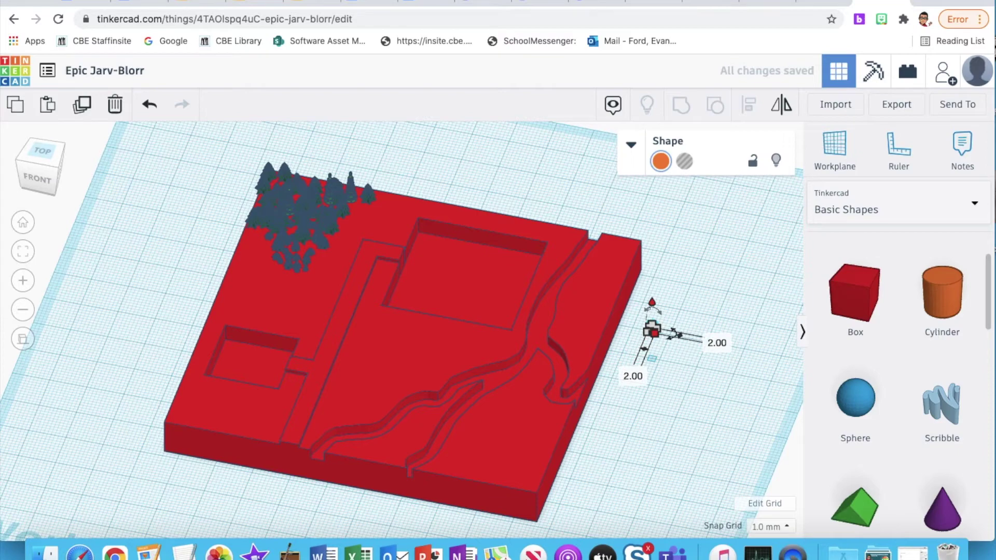
Duplicate the 2 mm cylinder and move the copy beside the original
left_click(24, 254)
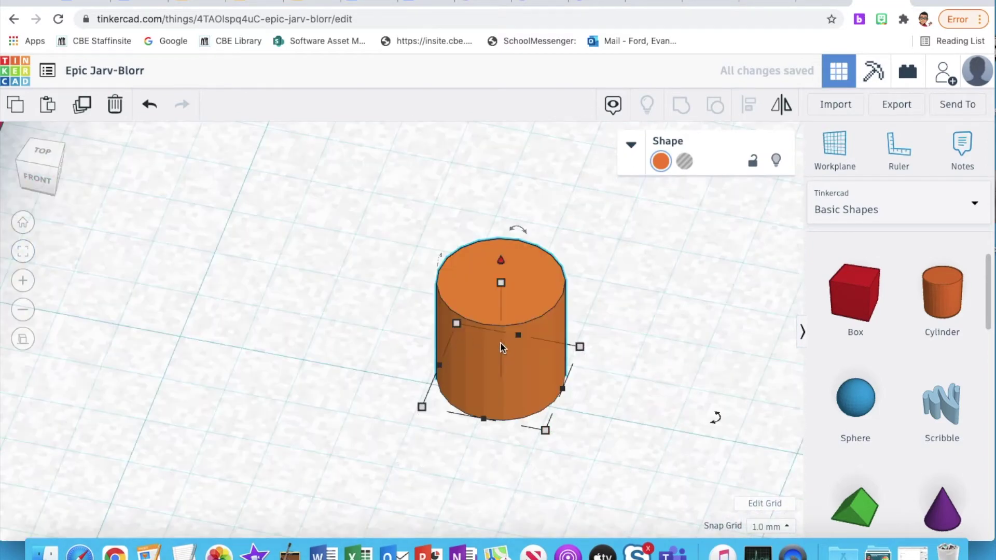
left_click_drag(485, 366, 202, 345)
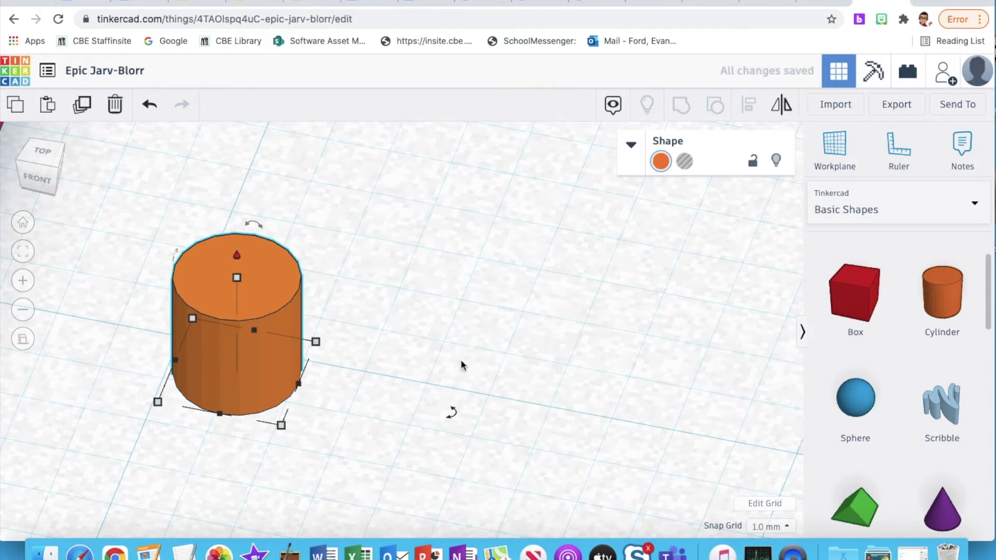
key("ctrl+d")
left_click_drag(231, 295, 293, 306)
left_click_drag(320, 373, 431, 374)
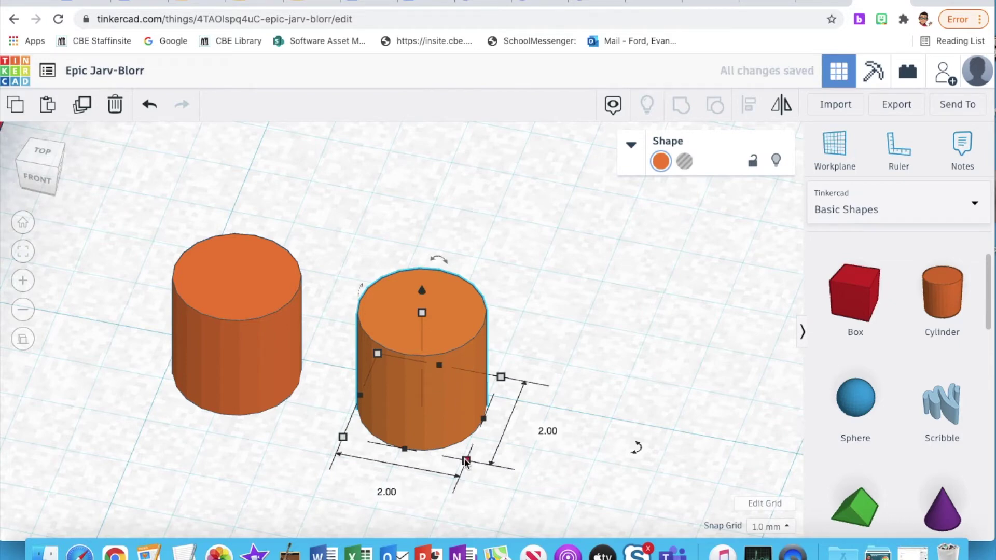
Set the copied cylinder's width and length to 1 mm and delete the original 2 mm wide cylinder
type("1")
key("Return")
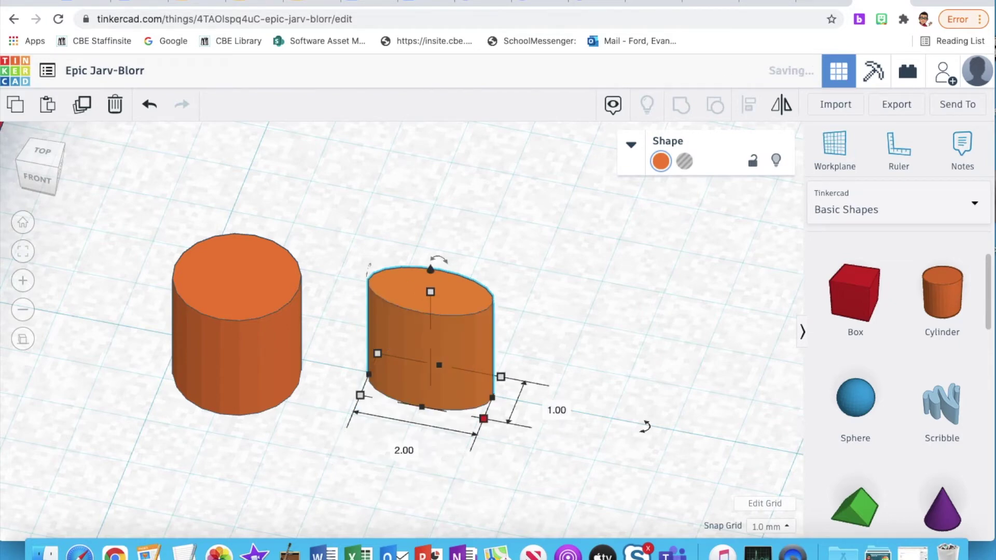
left_click(403, 448)
type("1")
key("Return")
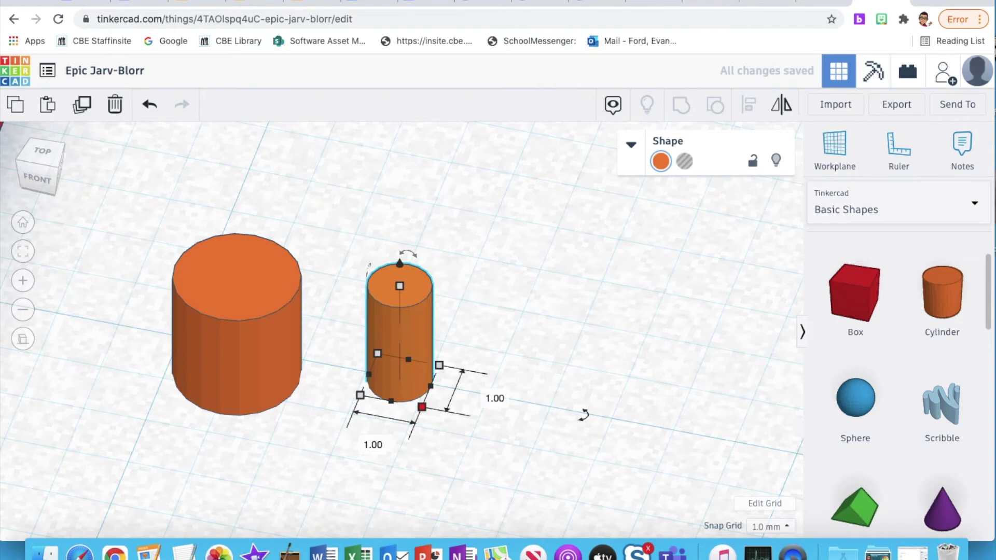
left_click(259, 369)
key("Delete")
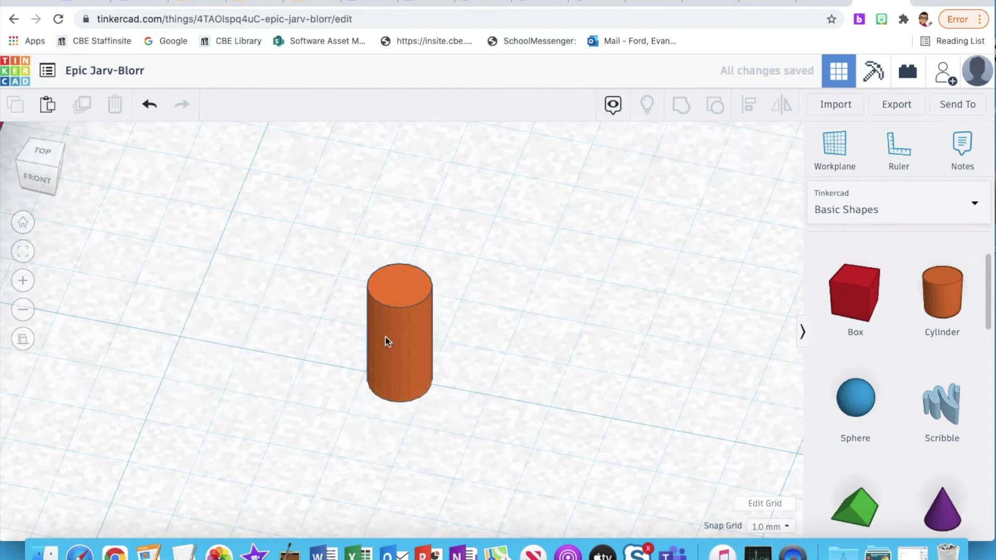
Copy the 1 mm wide cylinder and place three copies around it so the four posts form a rectangle
left_click(385, 336)
key("super+c")
key("super+v")
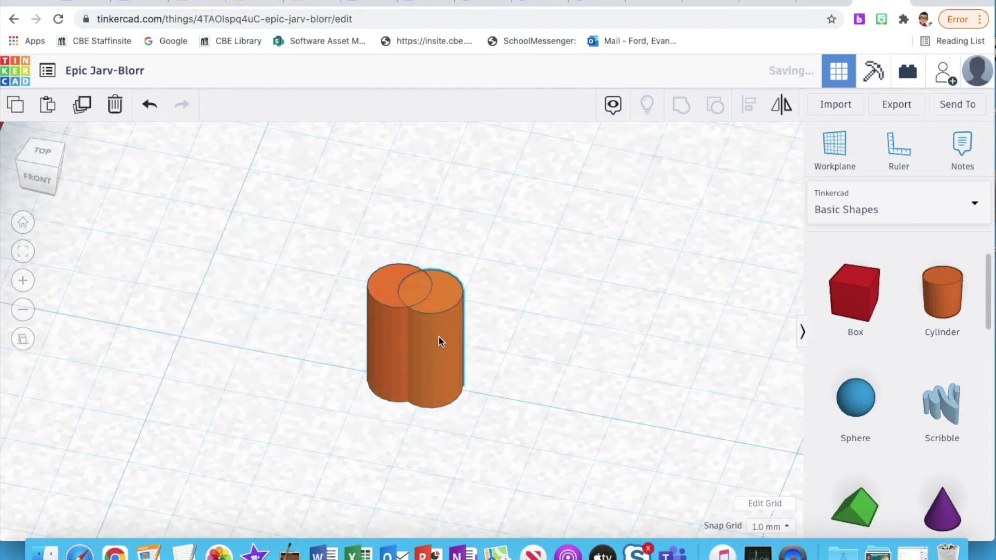
left_click_drag(443, 347, 517, 366)
key("ctrl+v")
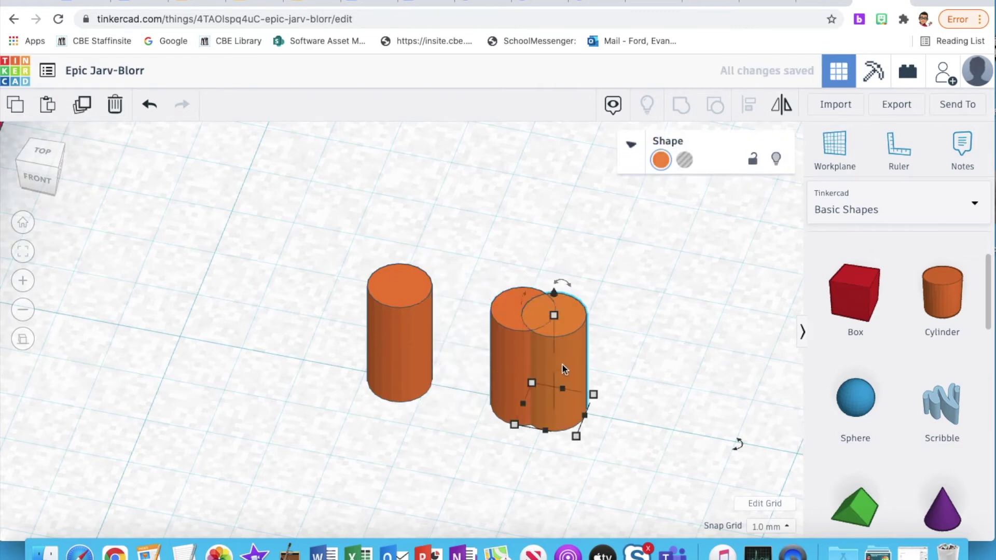
left_click_drag(568, 362, 438, 238)
key("ctrl+v")
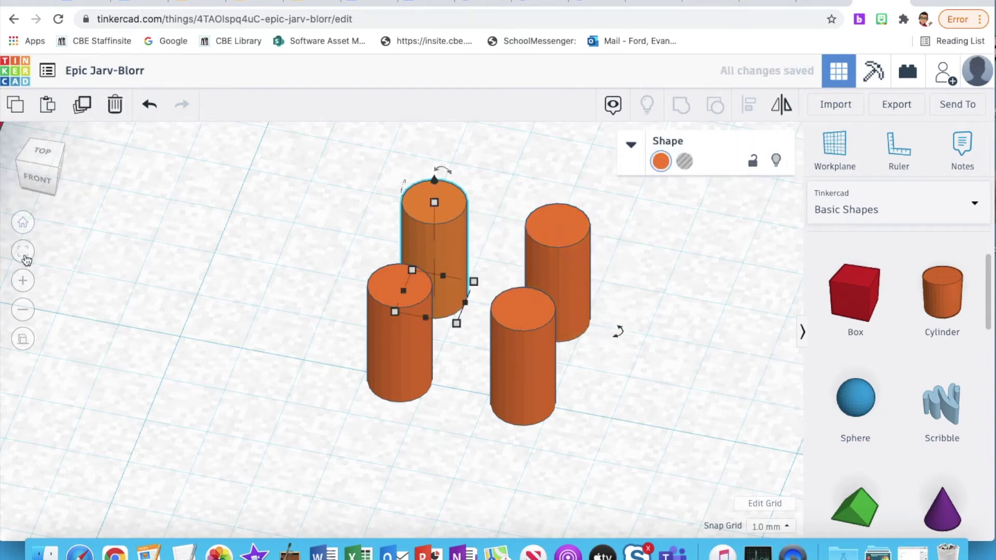
left_click(23, 252)
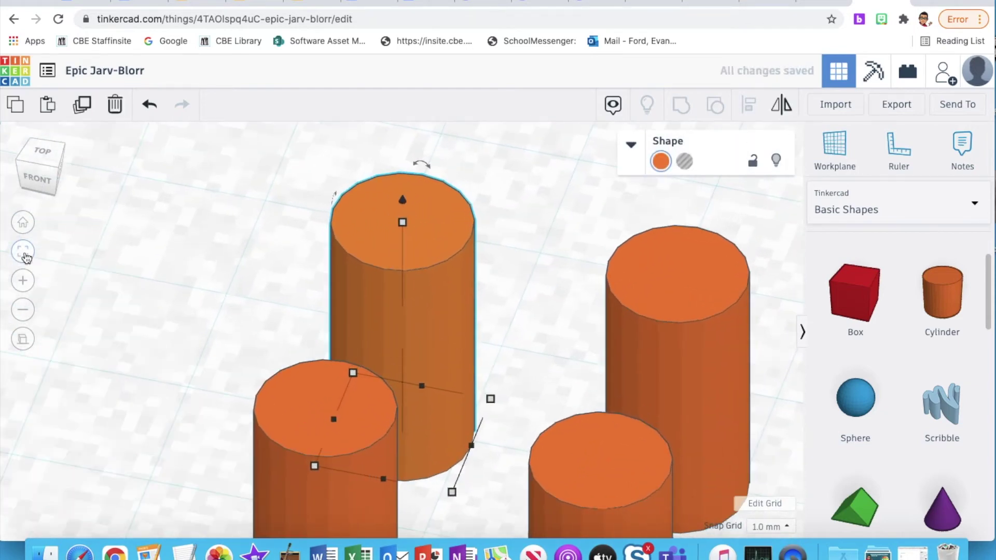
left_click(23, 311)
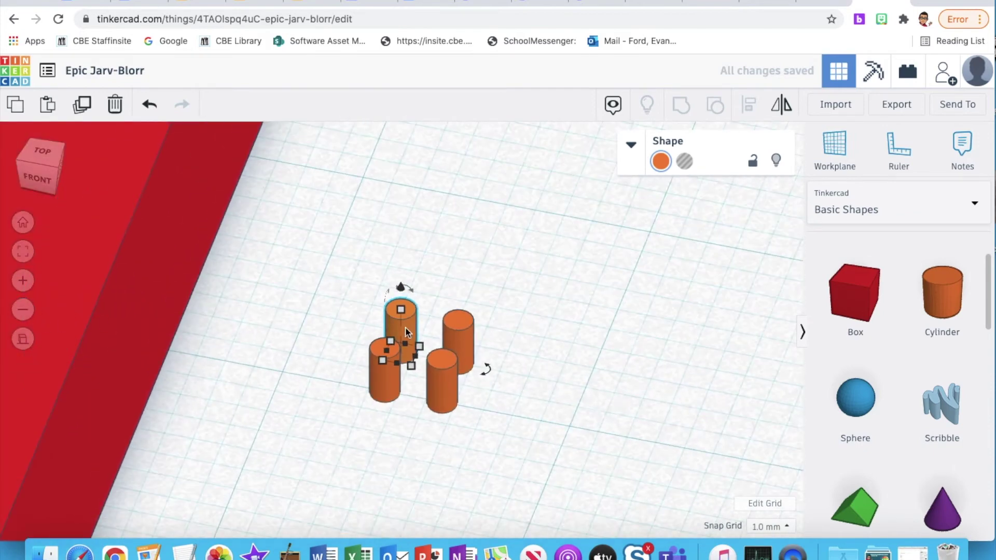
Place a green roof shape near the four posts and set its width and length to 5 mm each
left_click_drag(858, 509, 587, 135)
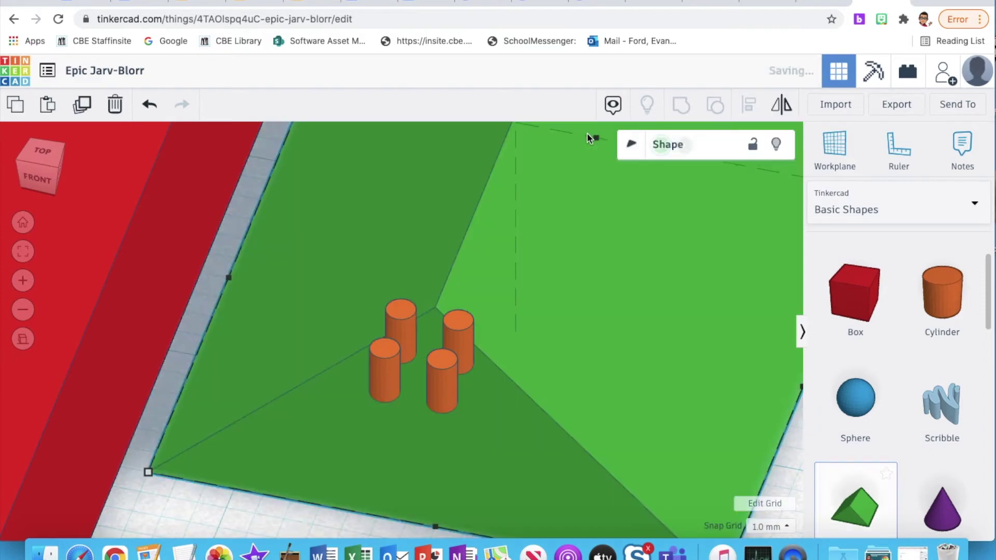
left_click(150, 475)
left_click(163, 266)
type("5")
key("Return")
left_click(535, 279)
type("5")
key("Return")
left_click_drag(760, 241, 547, 387)
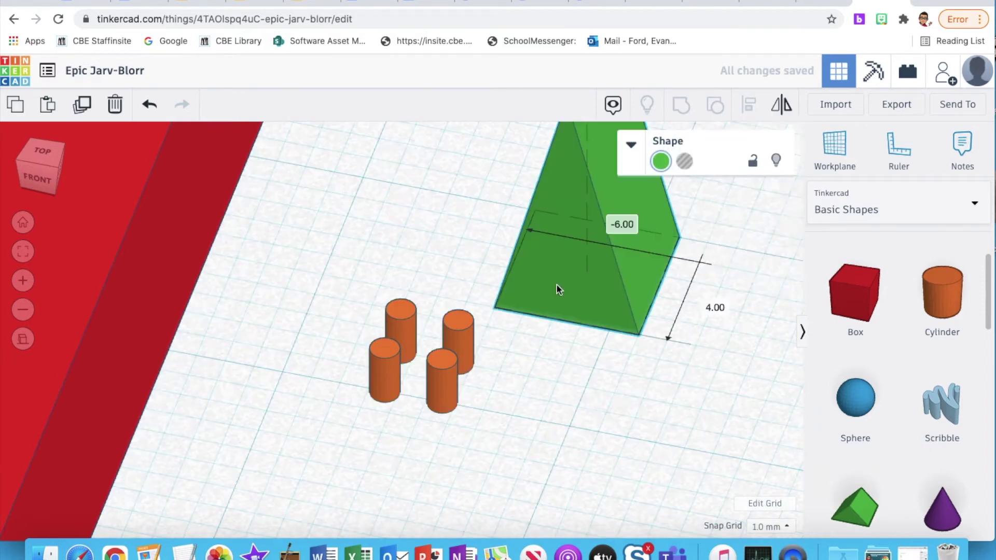
Set the roof's height to 2 mm and raise it onto the tops of the four posts
left_click(574, 156)
left_click(639, 267)
type("2")
left_click_drag(576, 310, 418, 318)
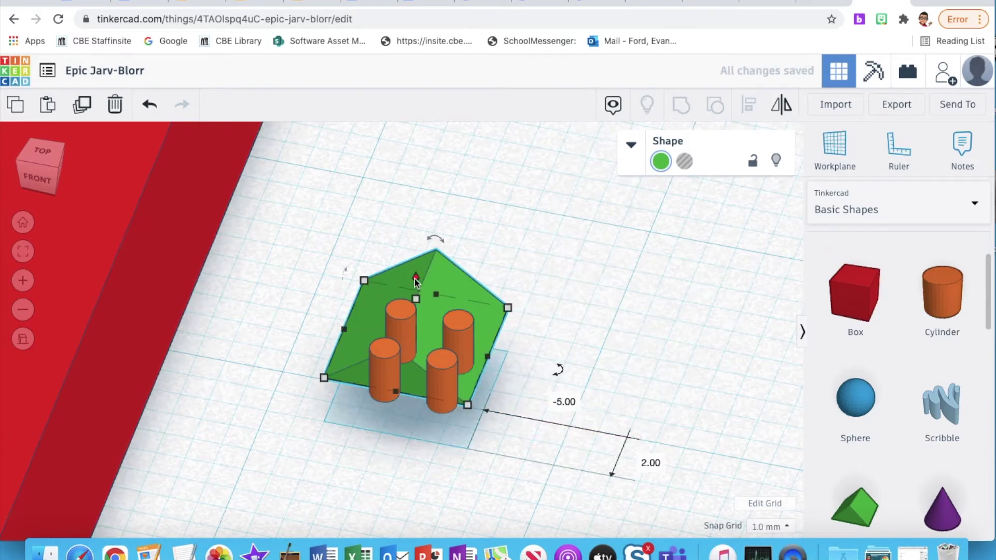
left_click_drag(417, 276, 443, 308)
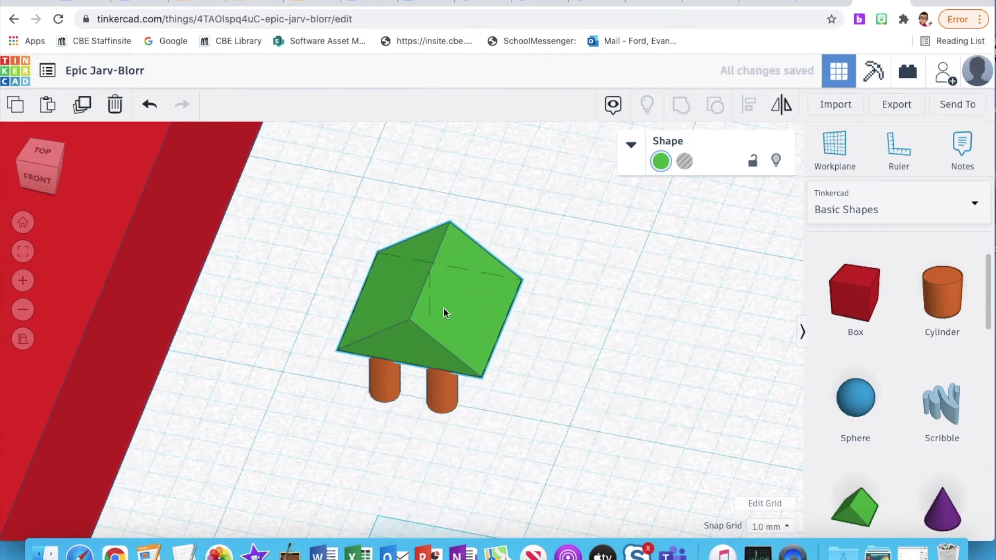
Spread the posts apart sideways so they stand under the two opposite edges of the roof
left_click_drag(39, 178, 37, 156)
left_click_drag(445, 336, 467, 331)
left_click_drag(393, 320, 356, 320)
left_click_drag(413, 329, 390, 329)
left_click(453, 354)
left_click_drag(450, 353, 479, 350)
Shift the two posts that stand short of the roof's corners 1 mm outward, checking the alignment from below
left_click_drag(41, 164, 2, 150)
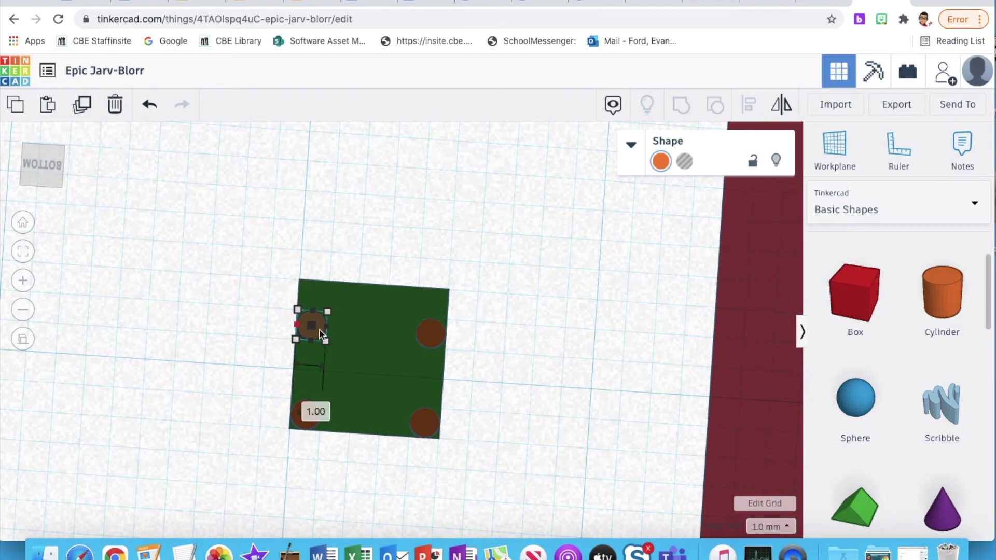
mouse_move(321, 343)
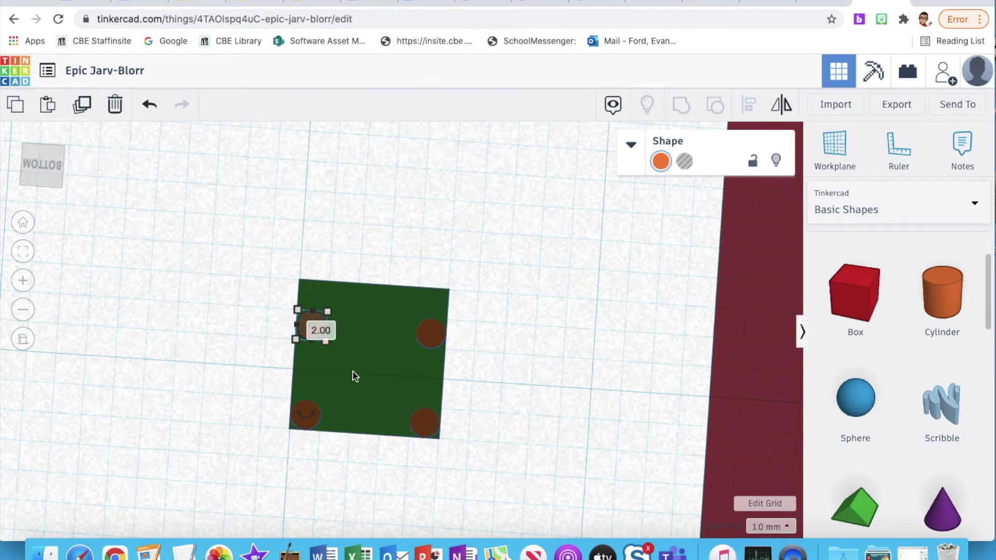
left_click(196, 296)
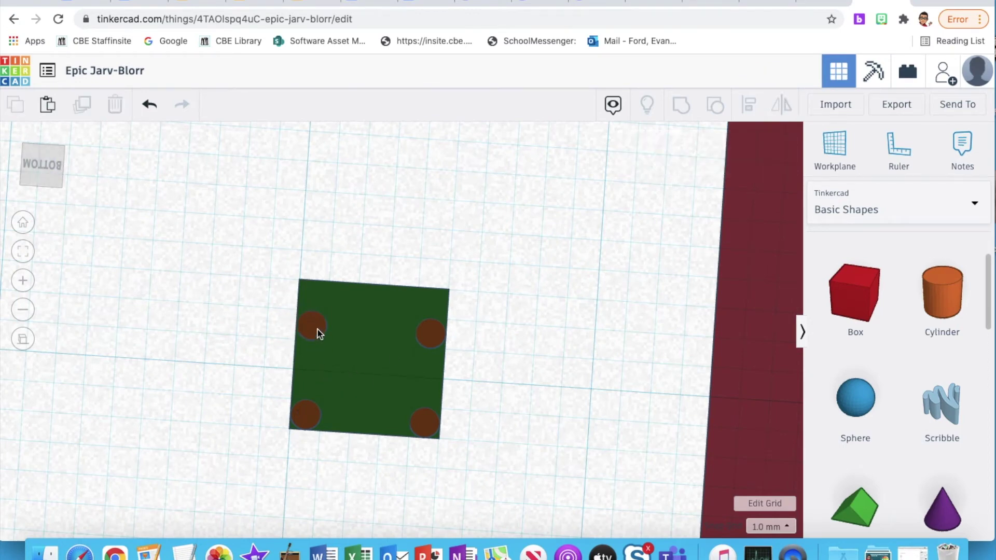
left_click_drag(318, 324, 317, 305)
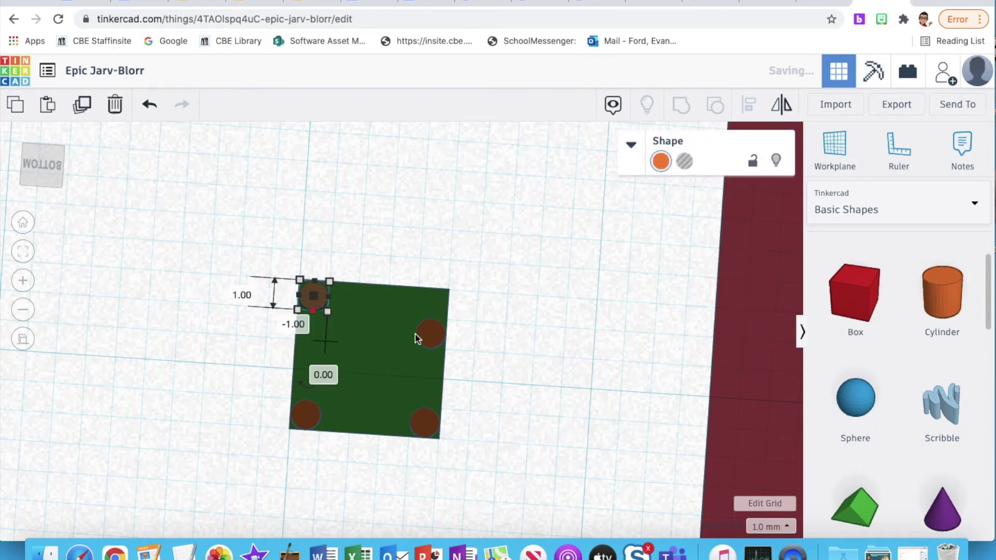
left_click_drag(429, 343, 428, 325)
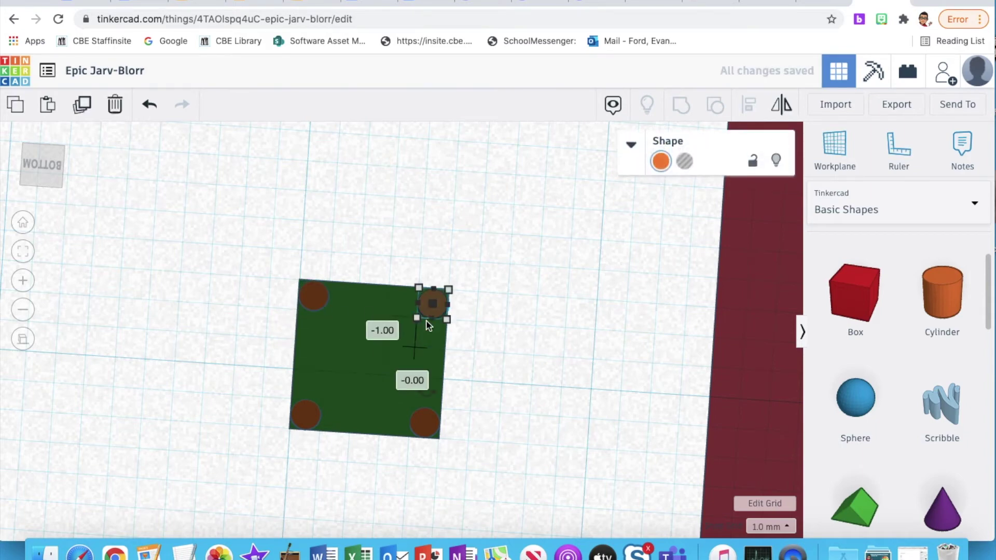
left_click(147, 332)
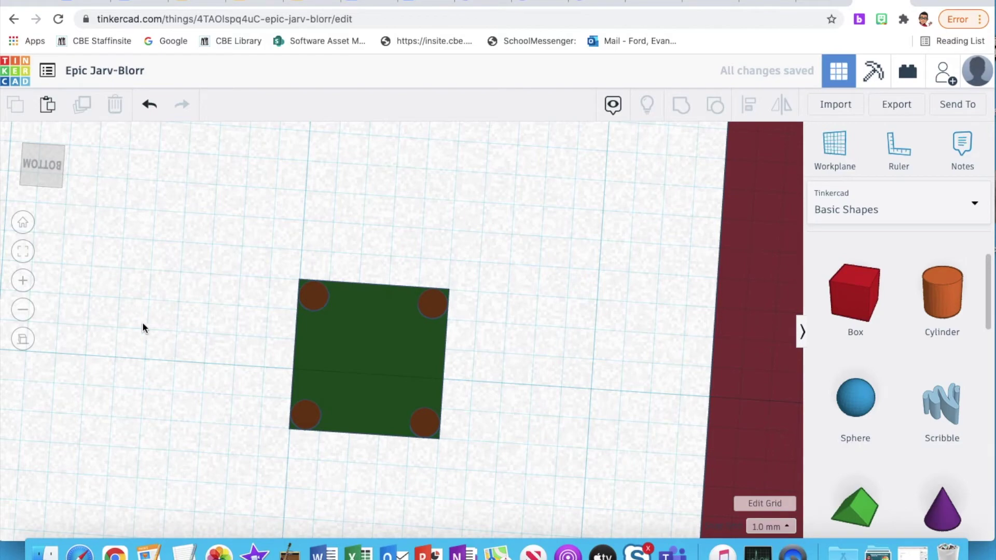
Colour the roof and its four posts red and group all five shapes into one house
left_click(47, 166)
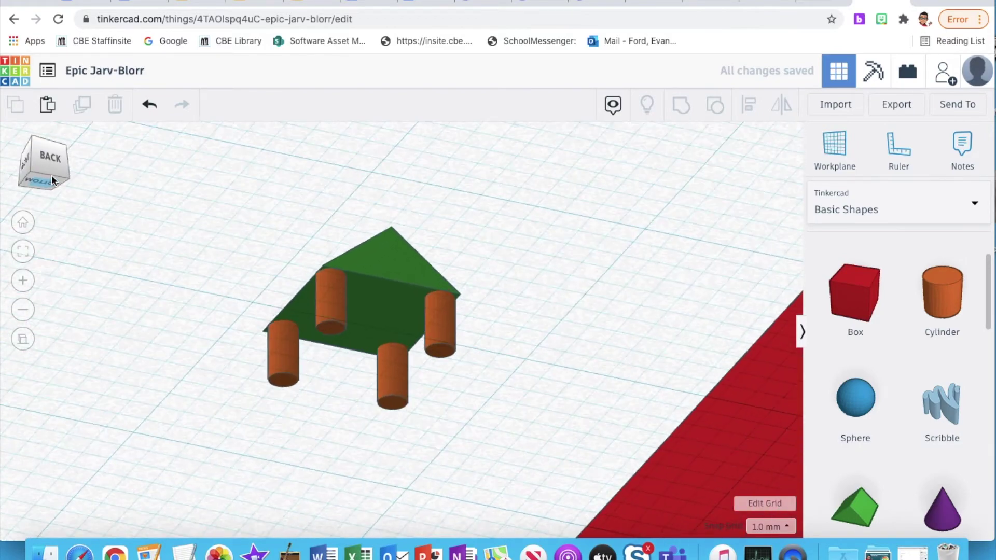
left_click(326, 309)
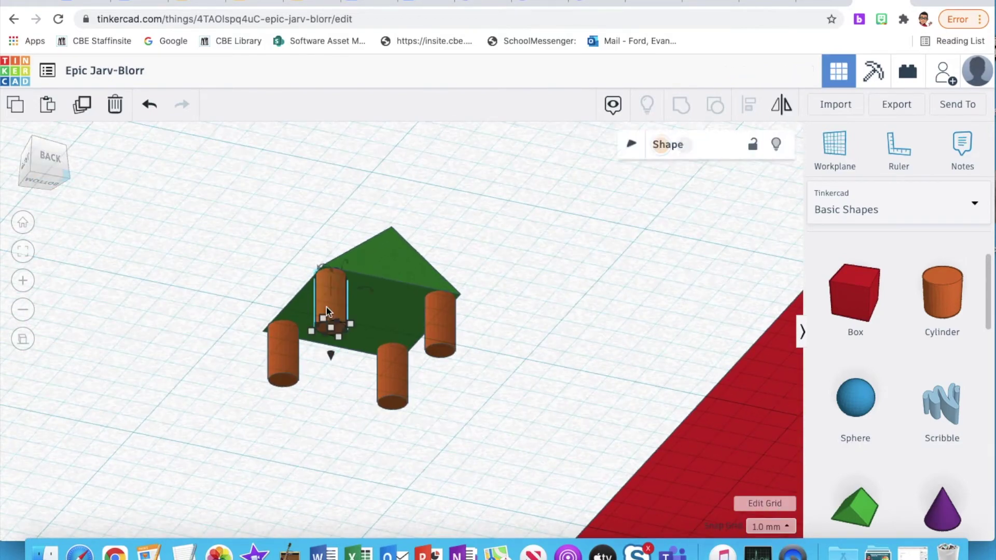
left_click(407, 306, "shift")
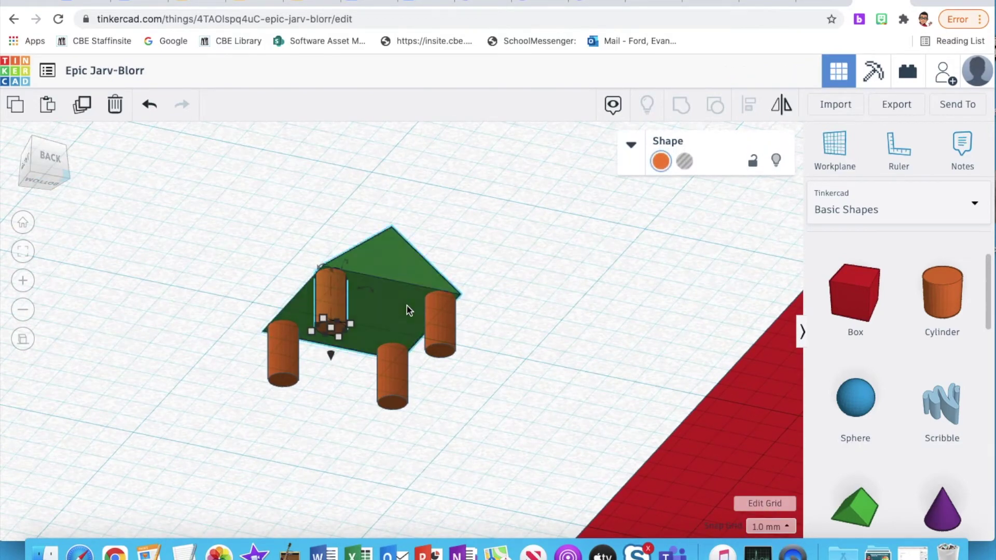
left_click(440, 322, "shift")
left_click(392, 376, "shift")
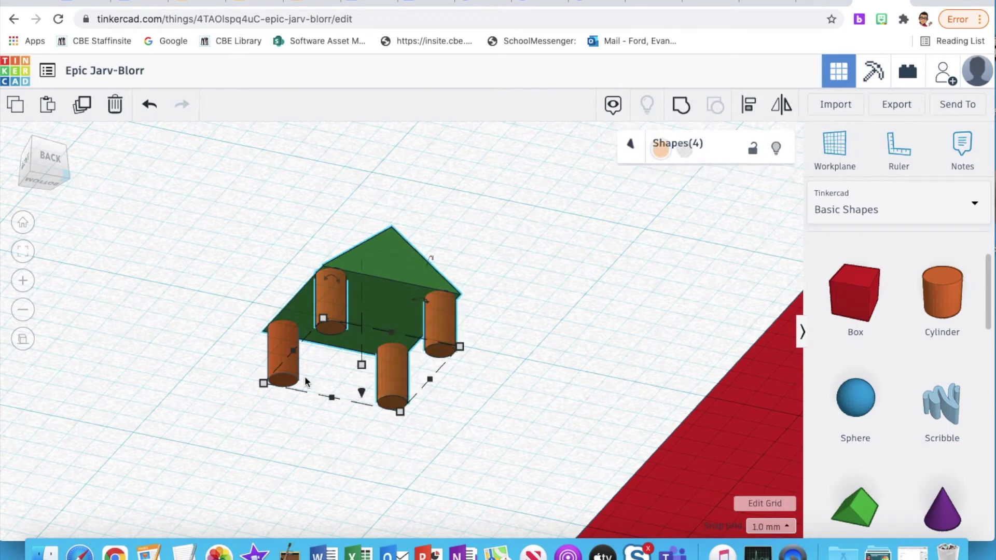
left_click(274, 358, "shift")
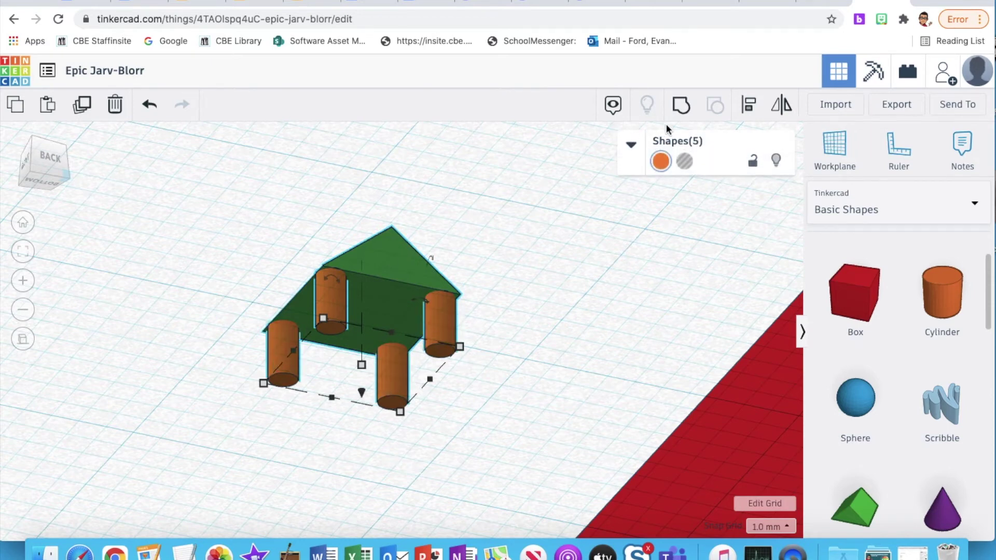
left_click(660, 162)
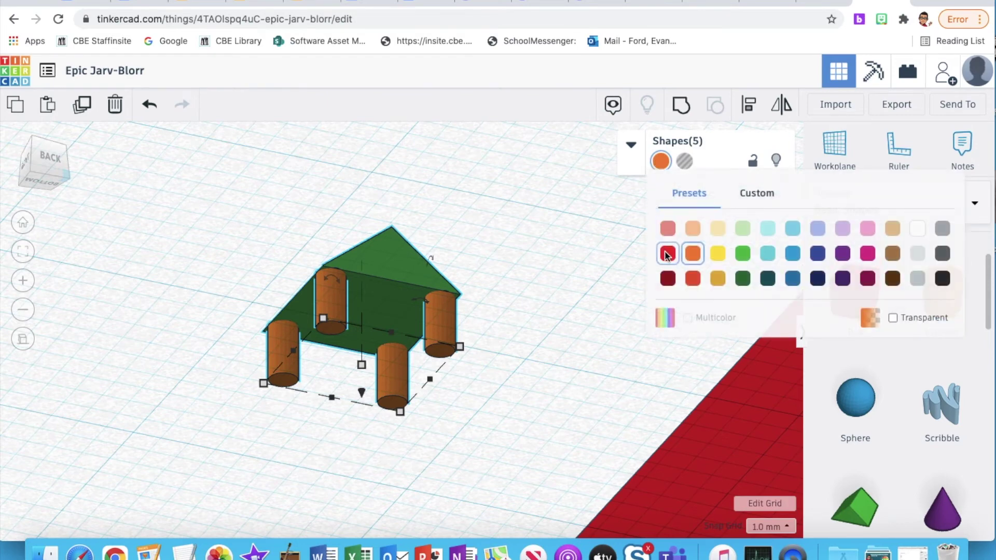
left_click(667, 253)
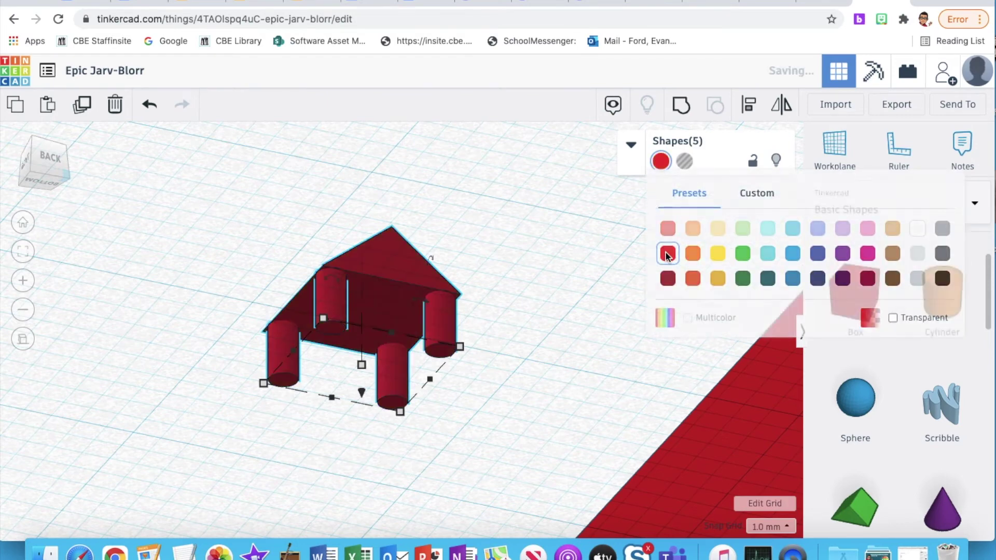
left_click(681, 108)
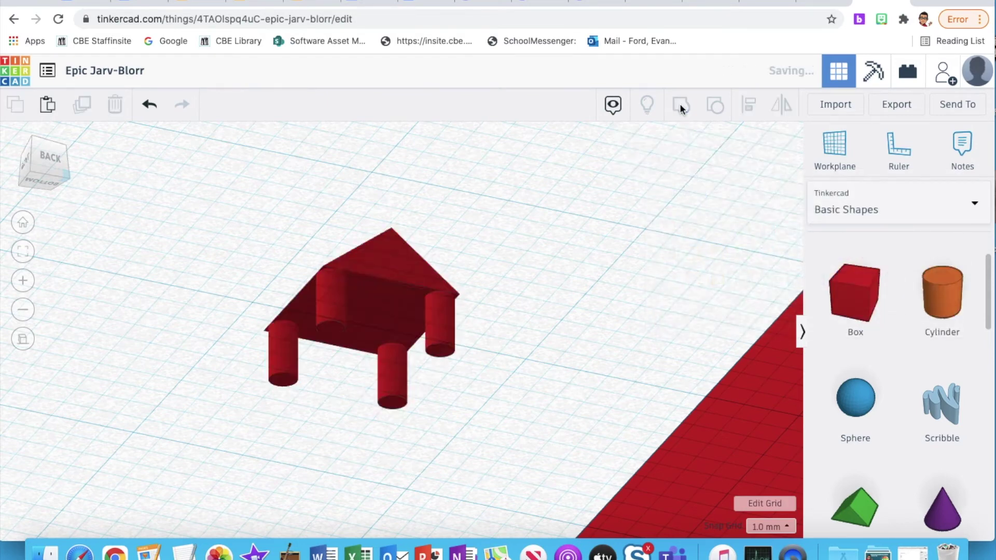
Move the red house onto the landscape plate beside the large recess
left_click(55, 160)
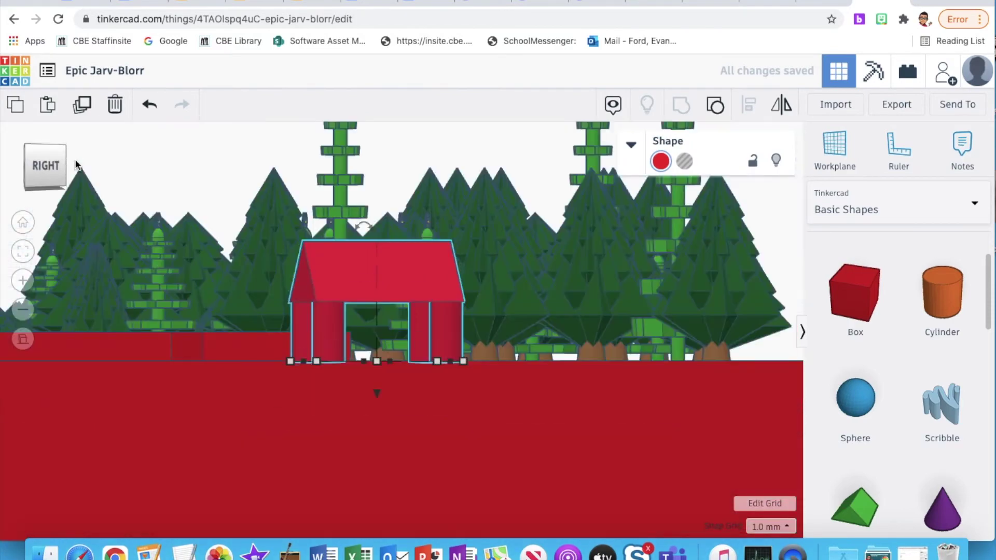
left_click_drag(76, 160, 76, 160)
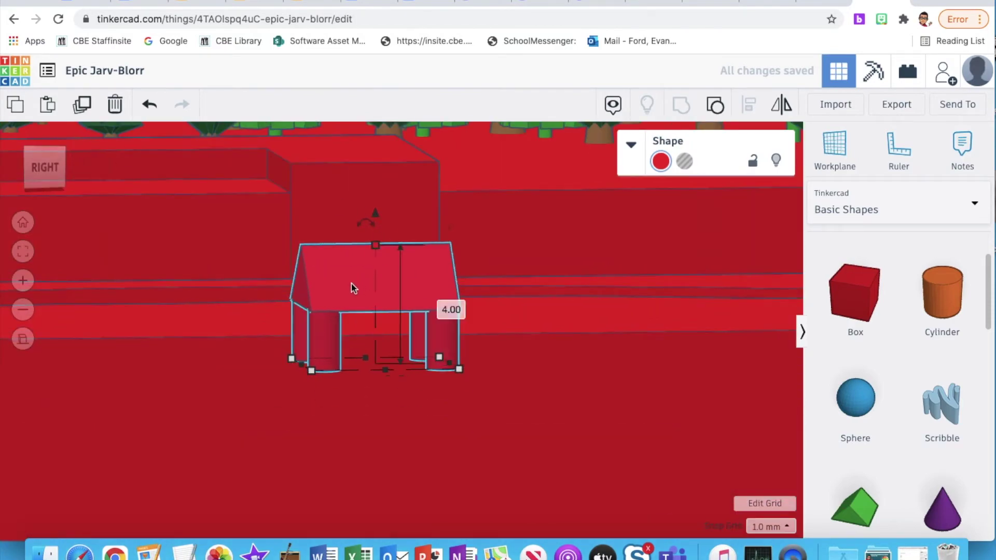
left_click_drag(351, 288, 182, 182)
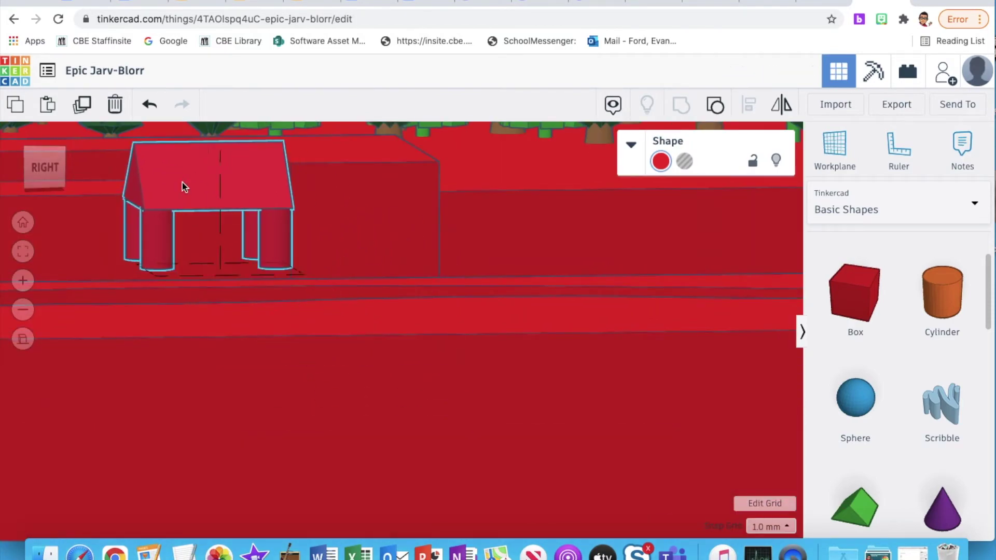
Make two copies of the house and place them between the large recess and the river
left_click(23, 310)
left_click(23, 310)
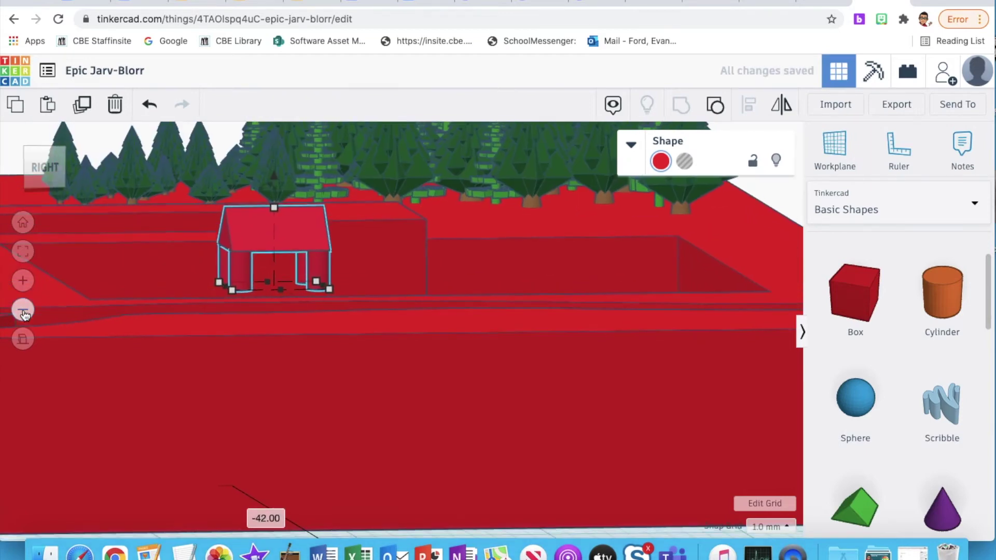
left_click(46, 164)
left_click(22, 252)
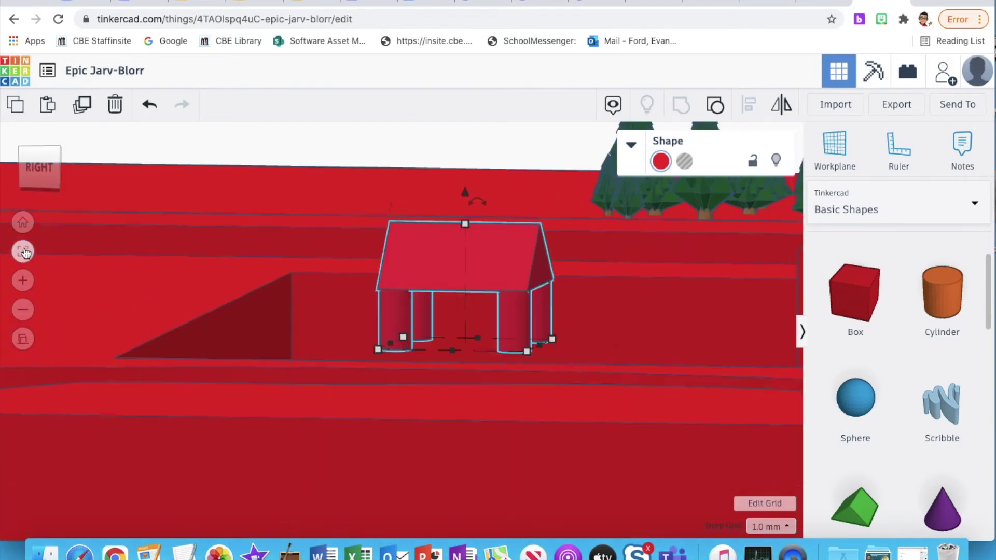
left_click(23, 310)
left_click(23, 309)
left_click(25, 223)
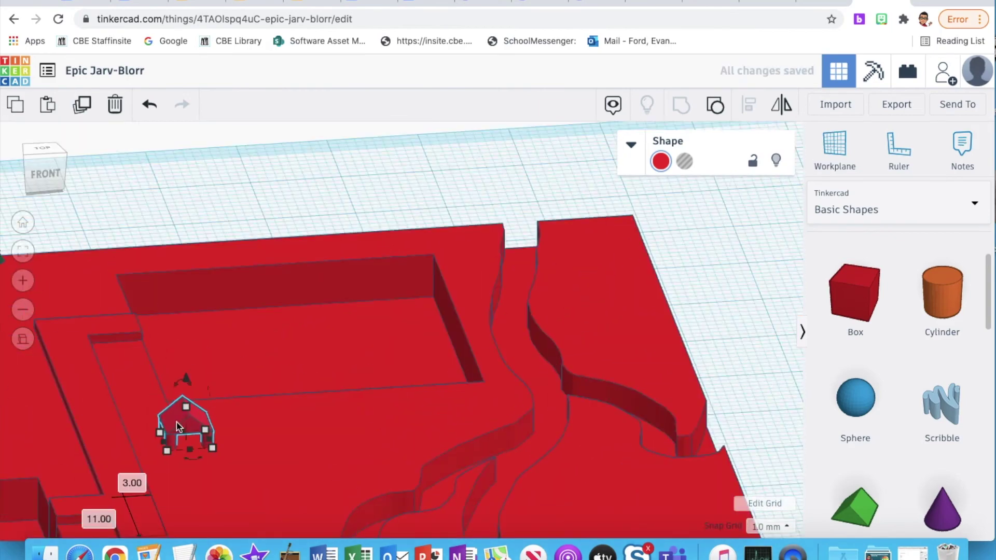
left_click_drag(177, 422, 300, 457, "alt")
left_click_drag(299, 456, 426, 413, "alt")
Rotate the house copy nearest the river by -60 degrees and the middle copy by 30 degrees
left_click_drag(420, 448, 454, 449)
type("-60")
key("Return")
left_click(311, 468)
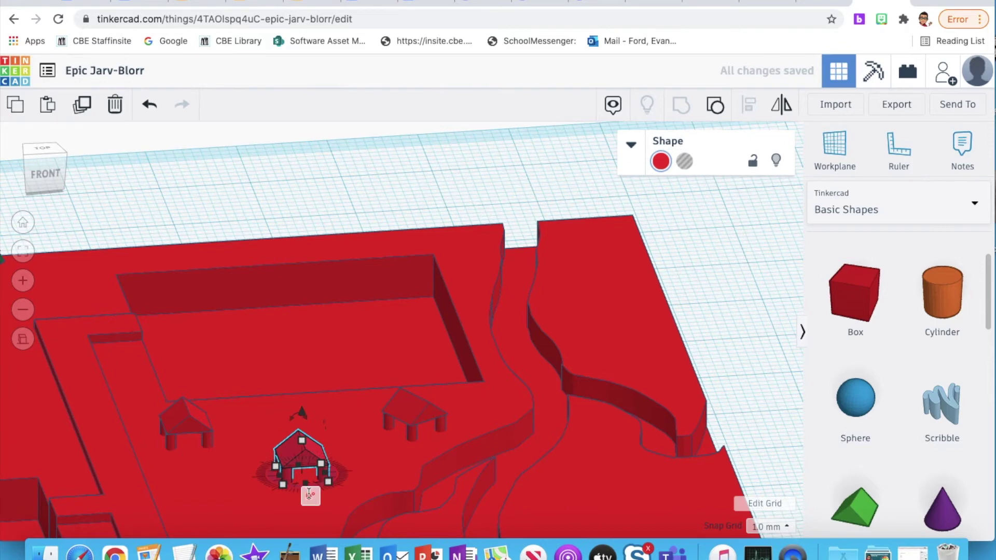
left_click(309, 493)
type("30")
key("Return")
Space out the two rotated houses, moving the middle one closer to the viewer and the other nearer the river
left_click(303, 183)
left_click_drag(305, 455, 343, 471)
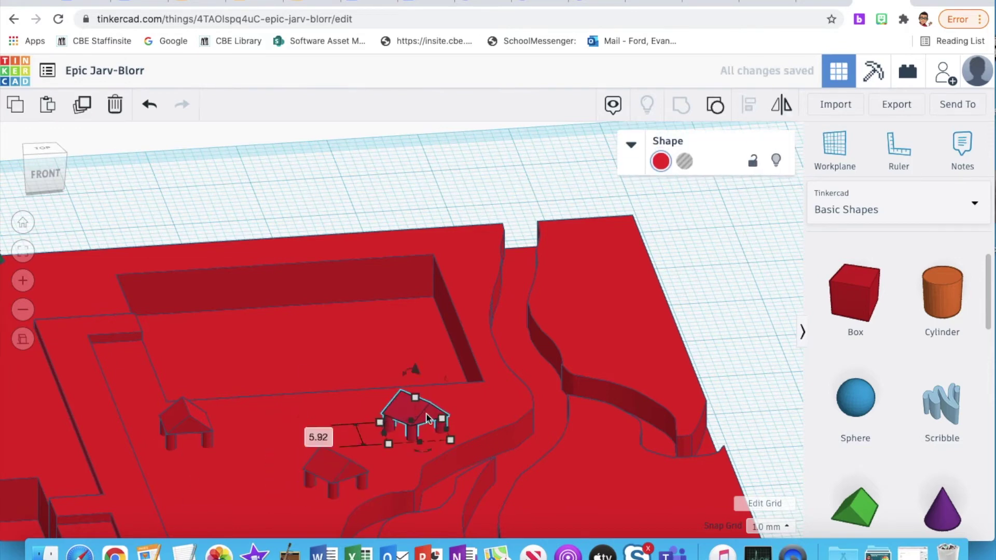
left_click_drag(426, 414, 476, 399)
left_click_drag(474, 440, 474, 437)
left_click(325, 418)
Place a Christmas tree and two evergreen trees from the forest between the houses, with the small evergreen resting on the plate
scroll(311, 414, "down", 4)
left_click(97, 325)
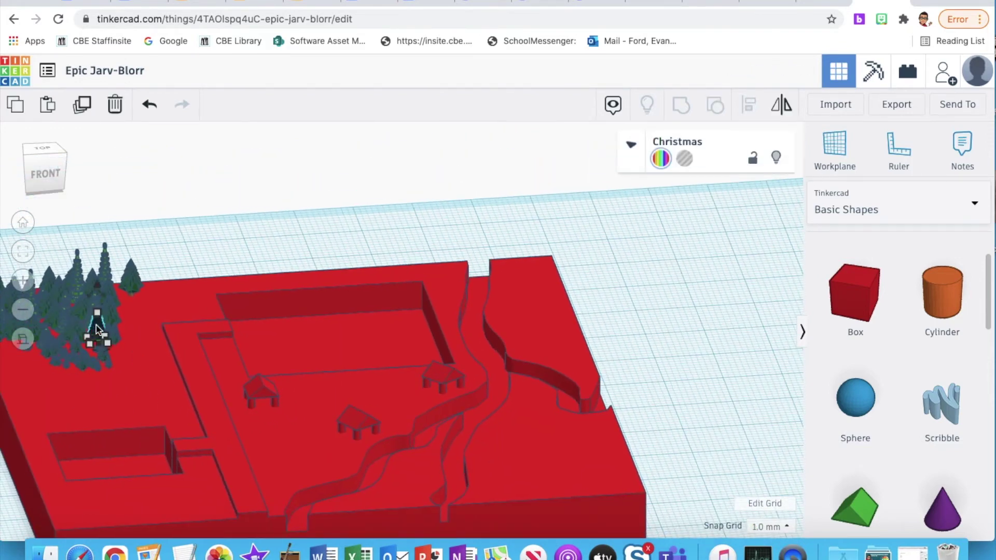
left_click_drag(96, 326, 404, 342)
left_click(101, 368)
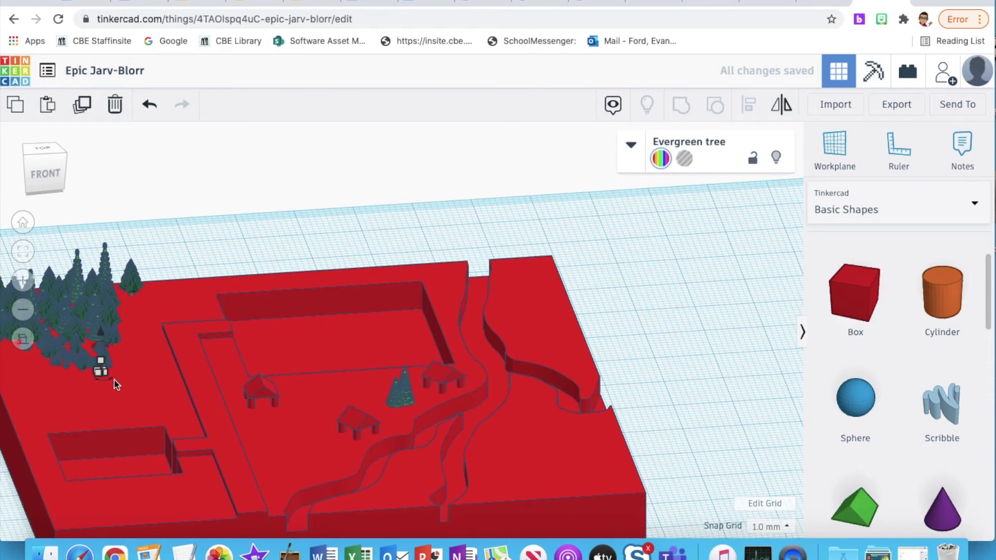
left_click_drag(110, 323, 375, 388)
left_click(101, 367)
left_click_drag(100, 360, 101, 275)
left_click_drag(100, 342, 382, 386)
left_click_drag(382, 327, 383, 396)
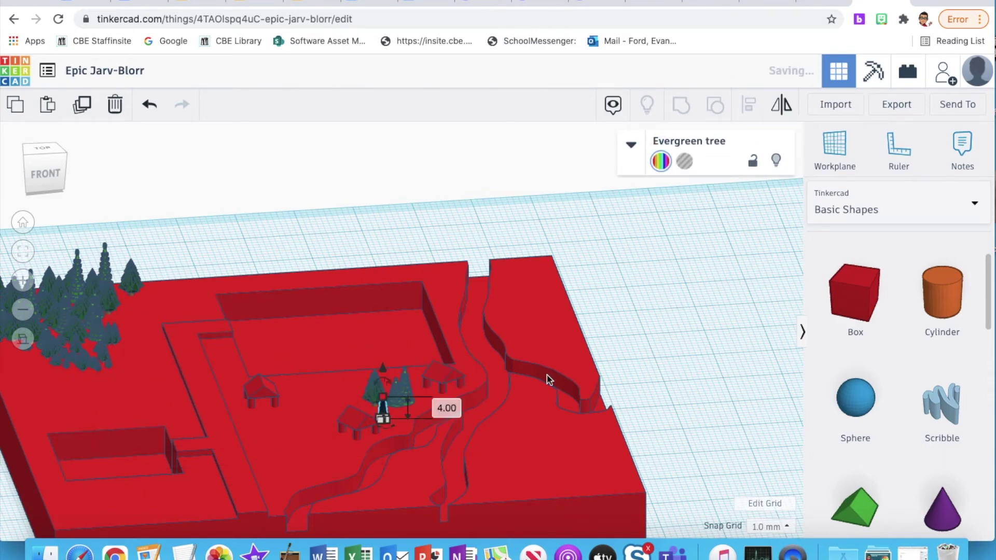
Place an evergreen tree on the strip of land across the river from the houses
left_click(643, 366)
left_click_drag(50, 159, 517, 397)
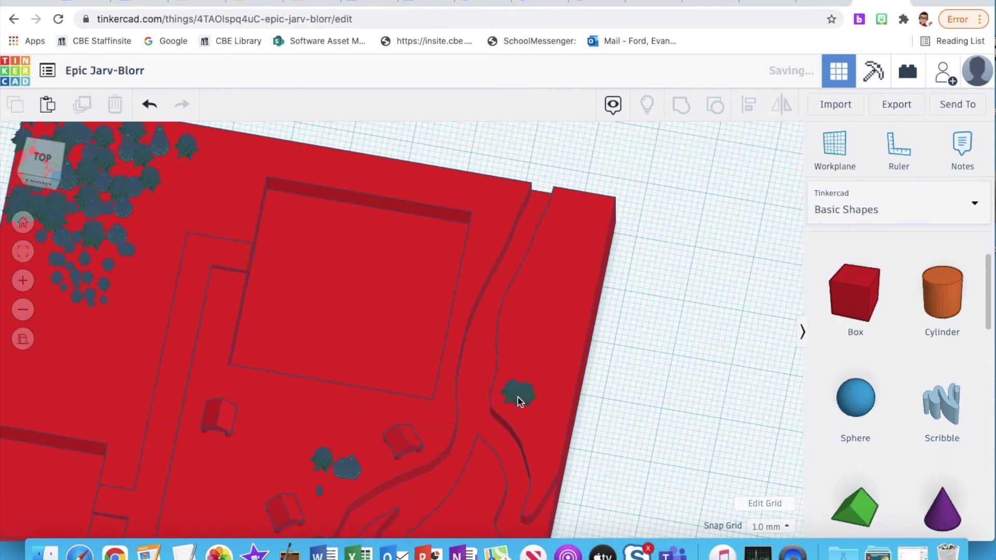
type("3")
left_click(510, 470)
type("3")
key("Return")
Copy the small evergreen across the river and place a Christmas tree at the same spot near the upper riverbank
left_click(320, 491)
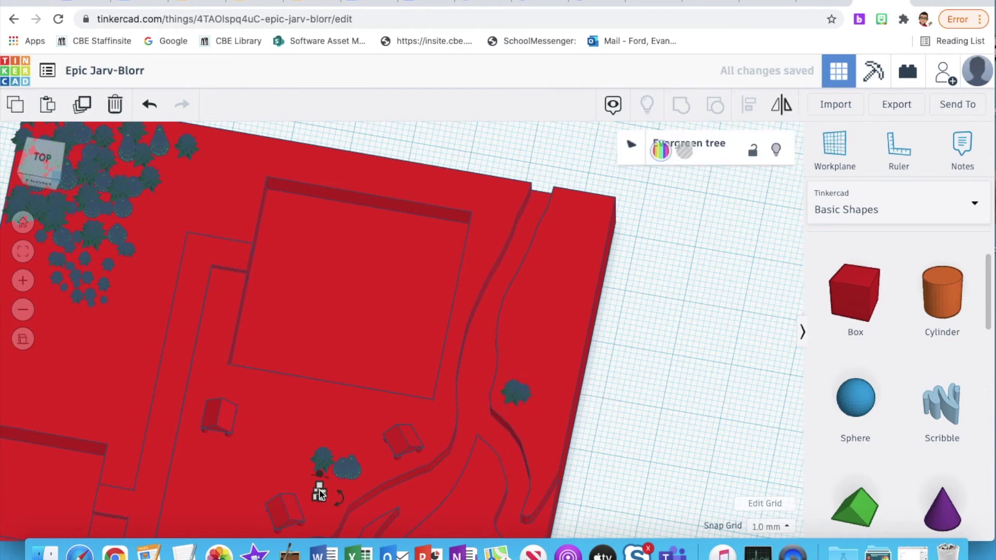
key("super+d")
left_click_drag(320, 482, 323, 365)
left_click_drag(322, 420, 531, 267)
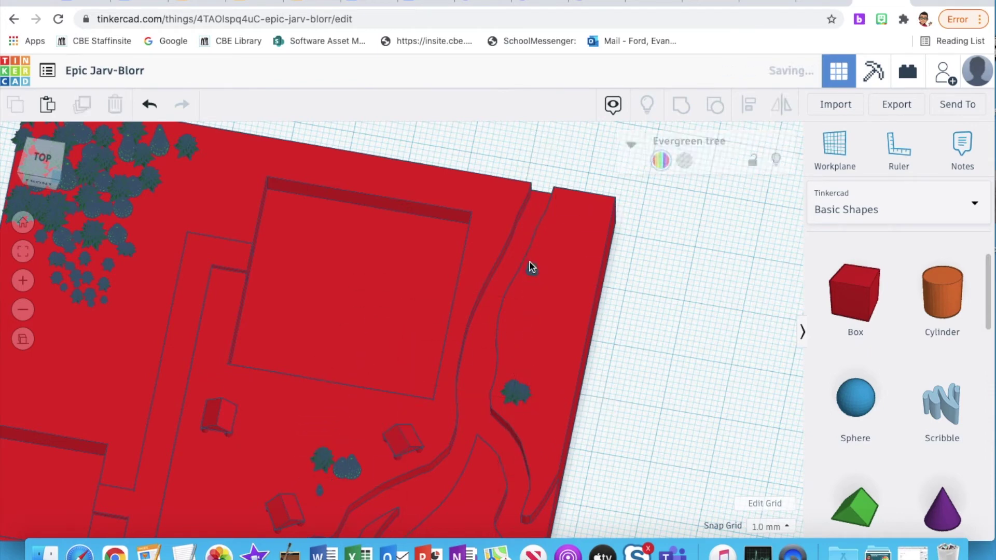
left_click_drag(354, 467, 531, 278)
left_click(646, 281)
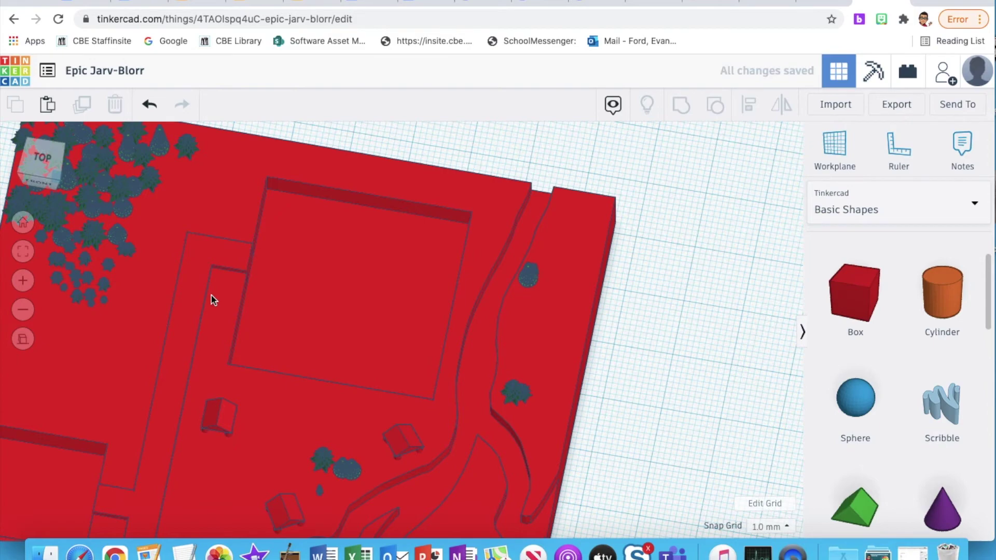
Browse the Shape Library's Vehicles & Machines category, checking both the newest and the popular models for something to add to the landscape
left_click_drag(44, 159, 107, 152)
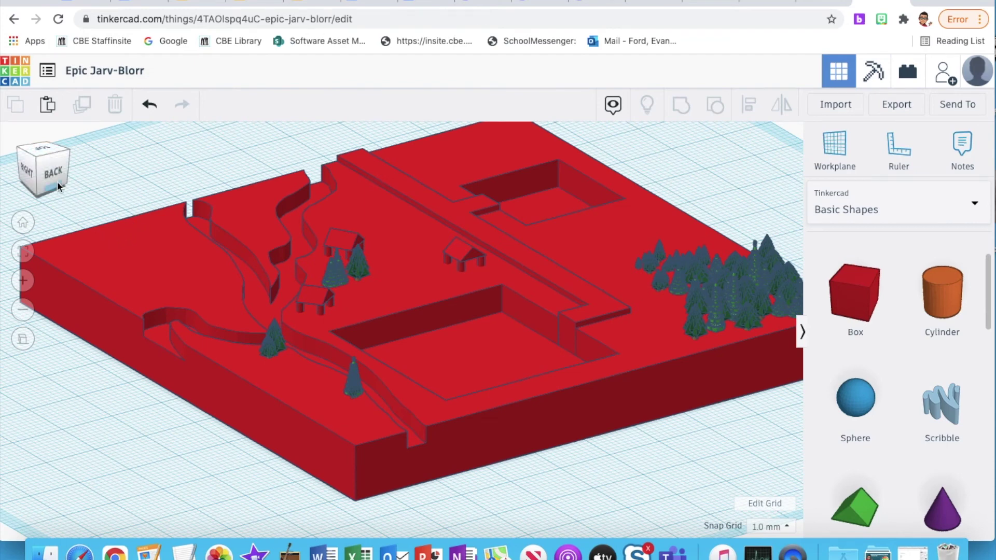
left_click(835, 212)
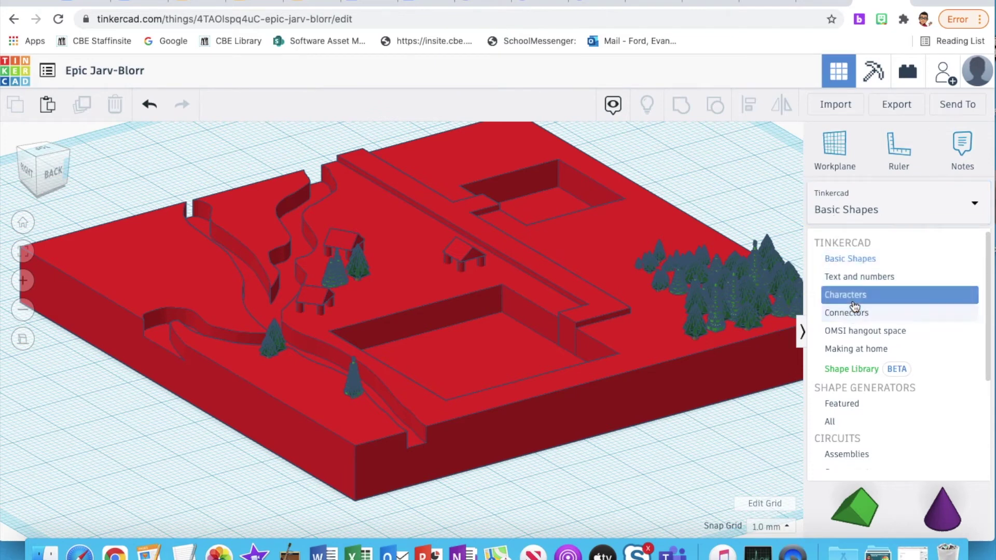
scroll(856, 341, "down", 3)
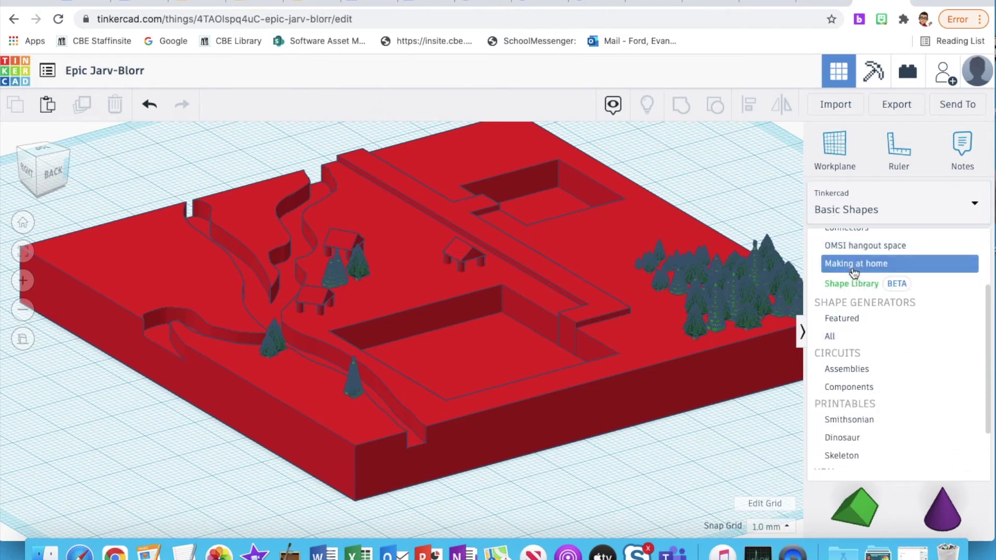
left_click(853, 285)
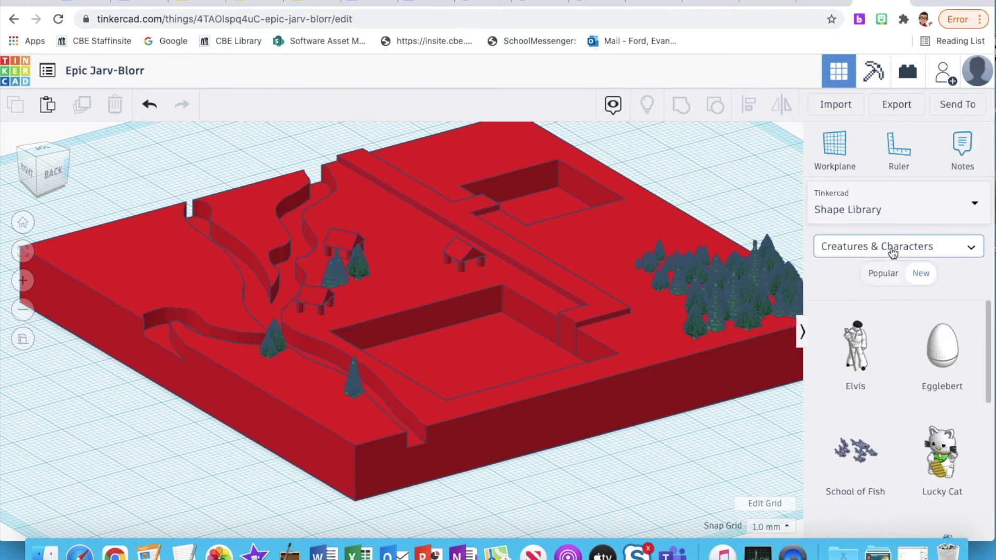
left_click(892, 247)
left_click(880, 325)
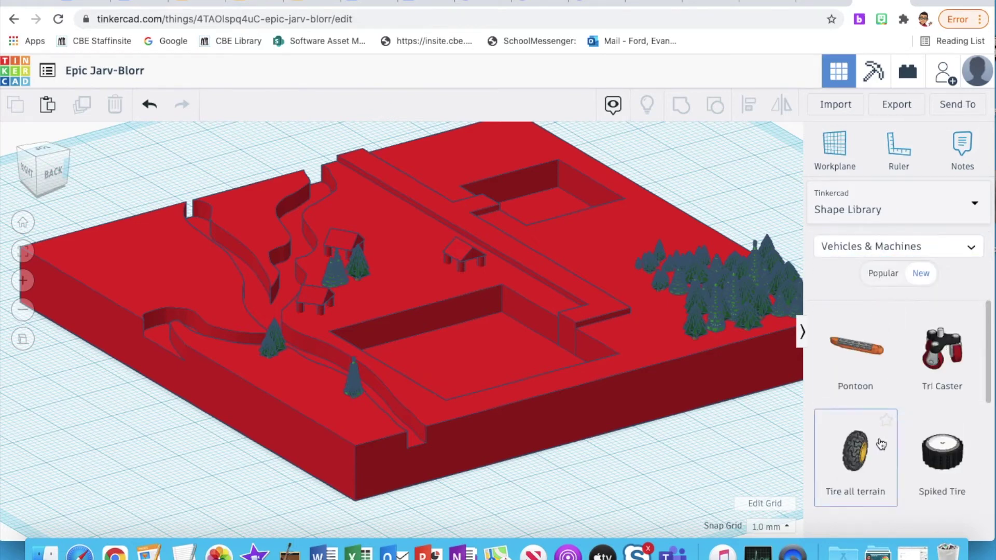
scroll(880, 445, "down", 3)
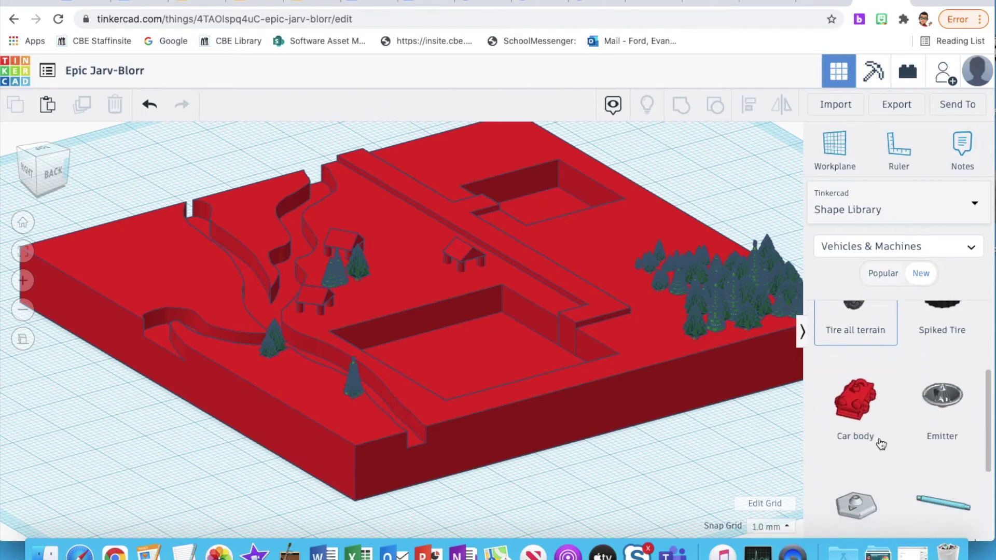
scroll(880, 445, "down", 3)
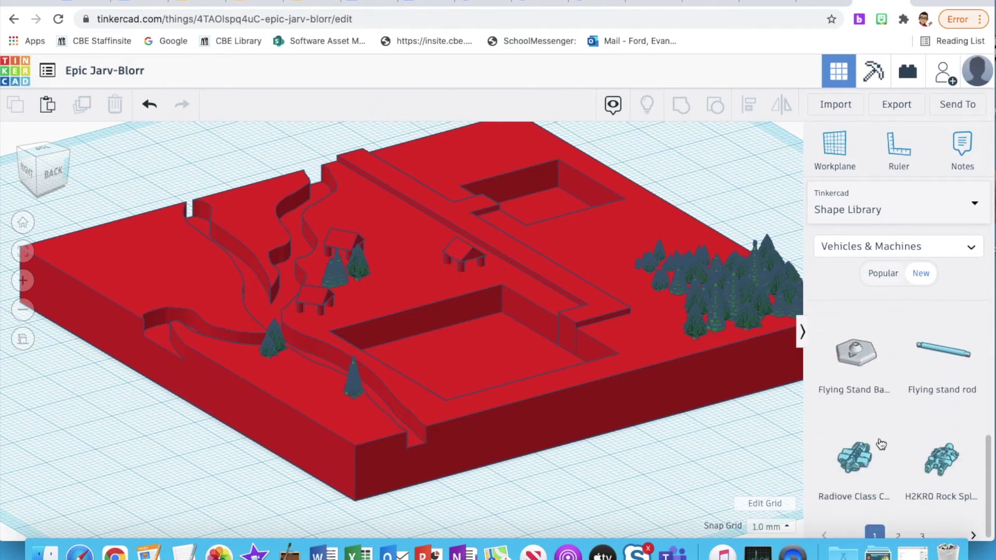
scroll(881, 444, "down", 1)
scroll(880, 445, "down", 3)
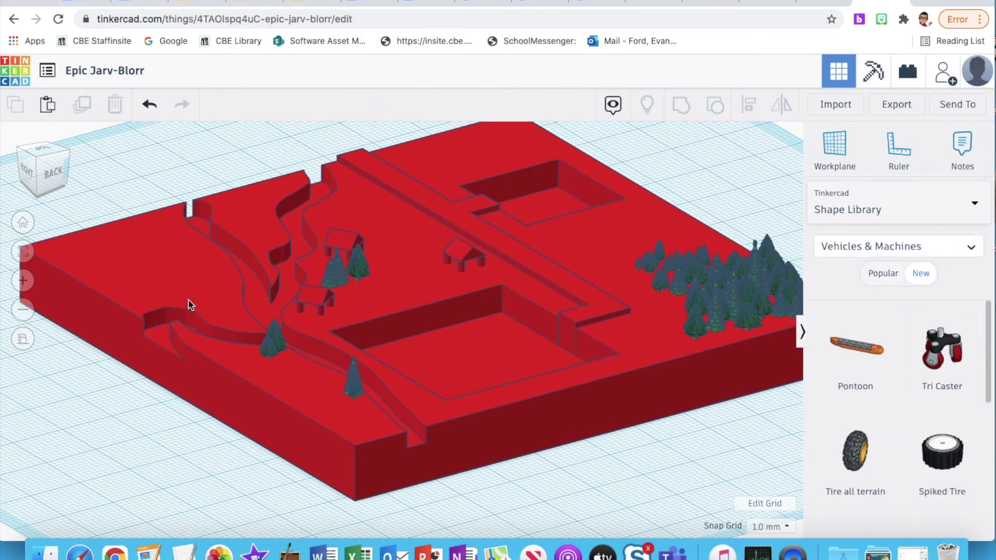
left_click(886, 284)
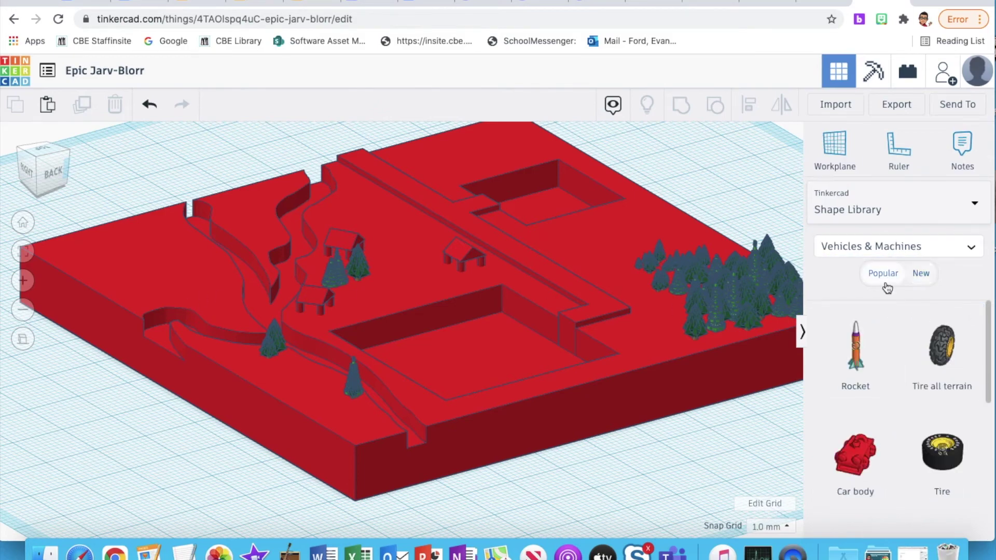
scroll(889, 351, "down", 10)
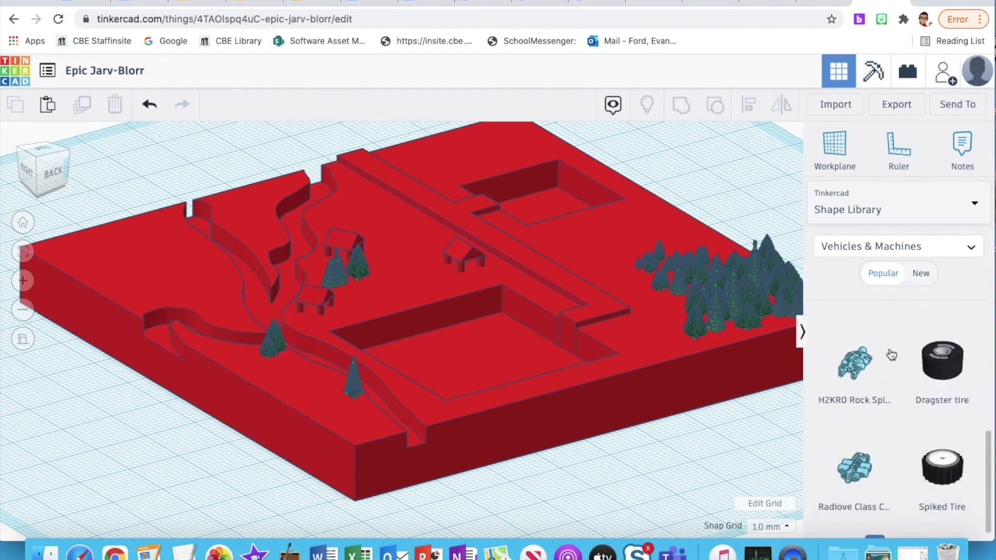
scroll(900, 528, "down", 10)
Place the Bell X-1 plane from the Smithsonian printables near the plate and scale it down to 10 mm
left_click(896, 203)
scroll(861, 389, "down", 5)
left_click(850, 391)
left_click_drag(856, 280, 139, 453)
left_click(546, 498)
left_click(418, 374)
type("10")
key("Return")
Set the plane down on the open land beside the river and shrink it to about half its size
left_click(23, 309)
left_click_drag(122, 303, 121, 265)
scroll(226, 311, "down", 2)
left_click_drag(56, 341, 279, 291)
left_click(23, 251)
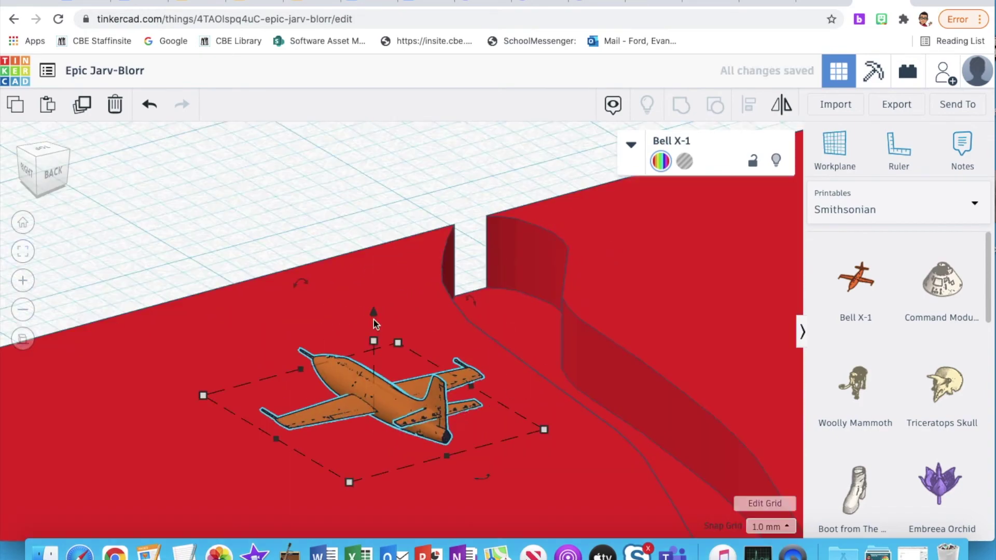
left_click_drag(374, 319, 373, 346)
scroll(338, 453, "down", 3)
left_click_drag(339, 460, 347, 415)
Duplicate the plane, place the copy a short distance away, and rotate it to face the opposite direction
key("super+d")
left_click_drag(374, 397, 443, 468)
left_click_drag(489, 490, 379, 439)
Duplicate the first plane again, shift the copy away from the others, and tilt it nose-up in the air
left_click(362, 385)
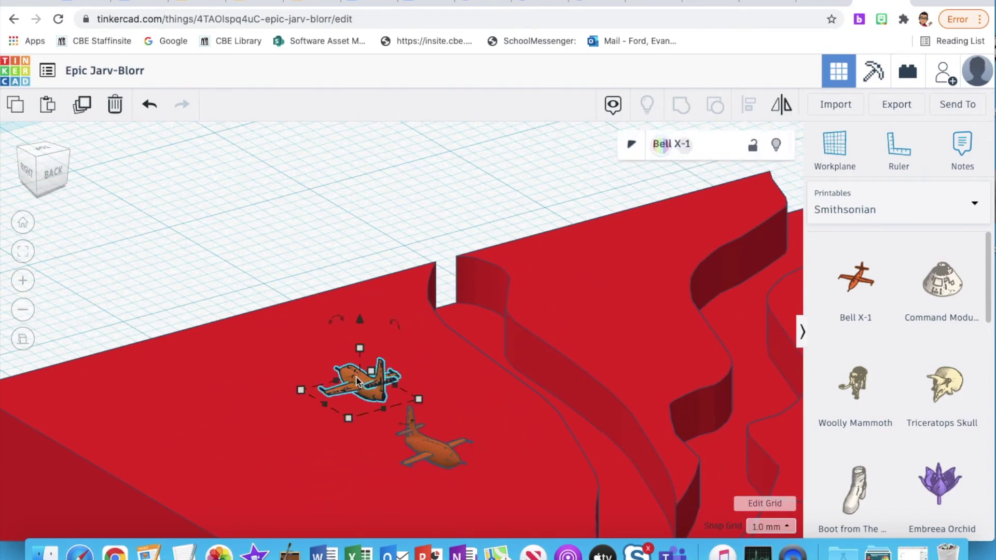
key("super+d")
left_click_drag(362, 385, 294, 340)
left_click_drag(322, 283, 333, 285)
Add a cylinder from the basic shapes beside the plate and size it to 2 x 2 mm and 13 mm tall
left_click(33, 172)
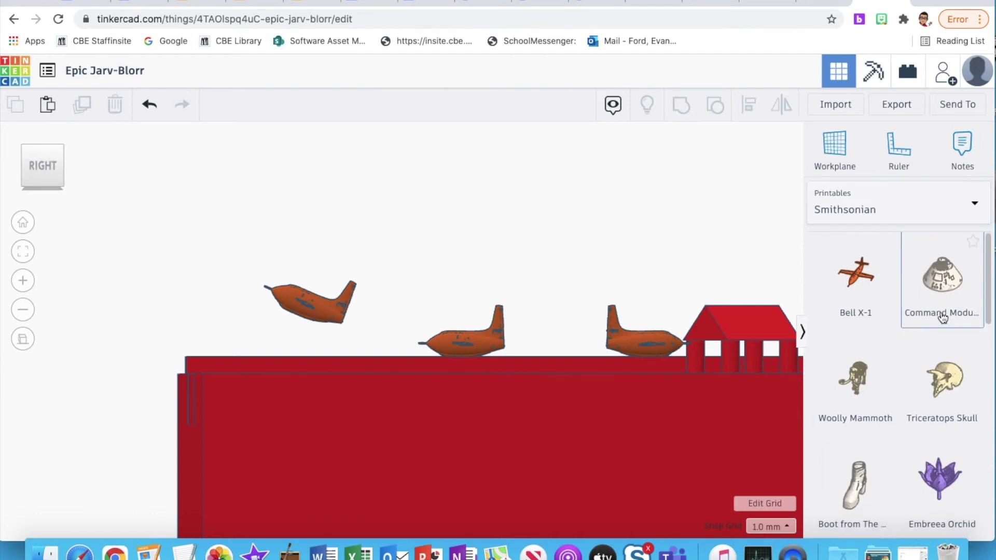
scroll(941, 317, "down", 10)
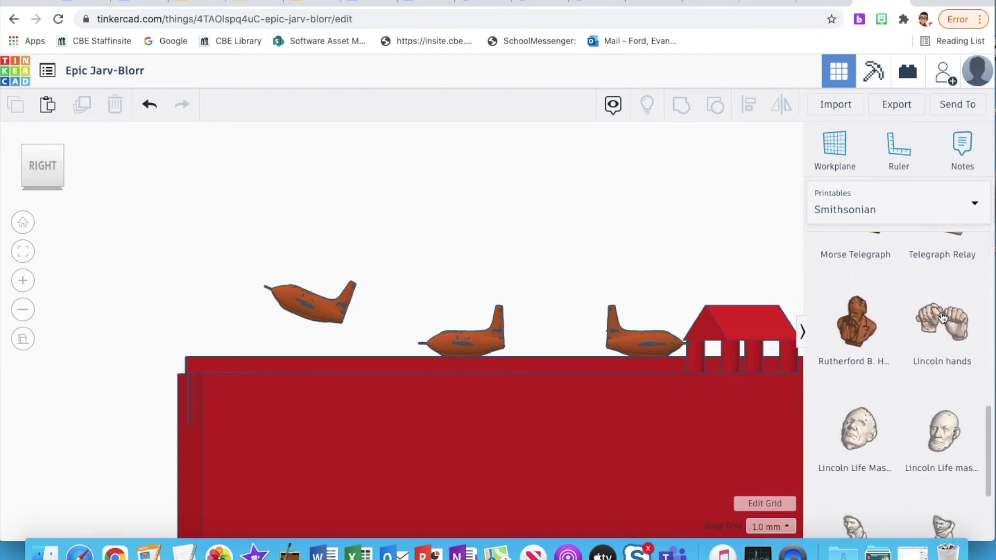
scroll(943, 317, "down", 4)
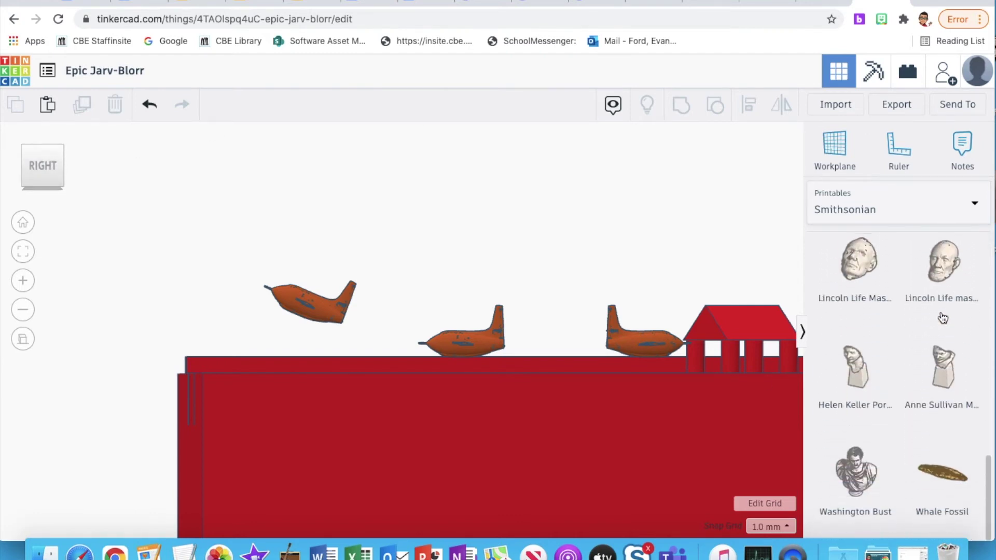
left_click(904, 209)
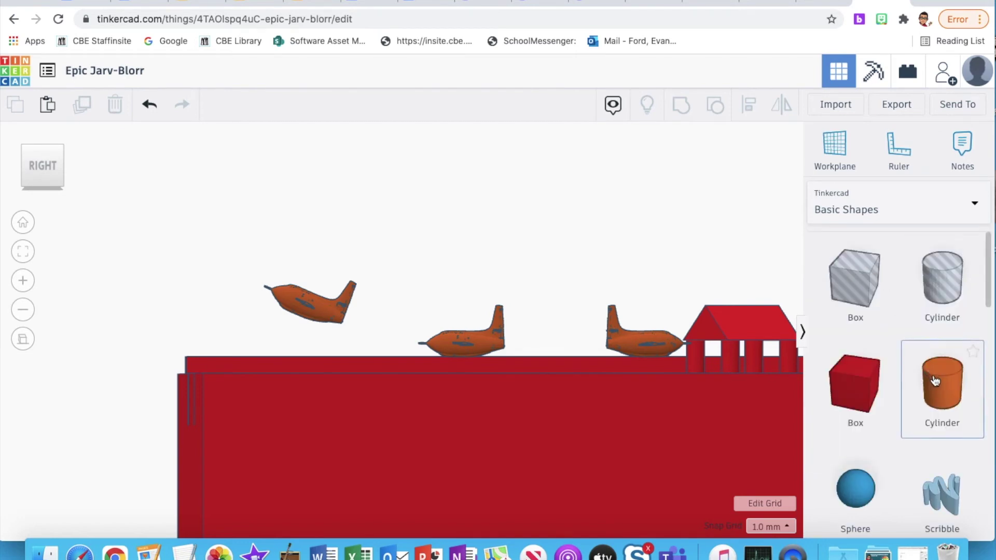
left_click_drag(935, 381, 475, 418)
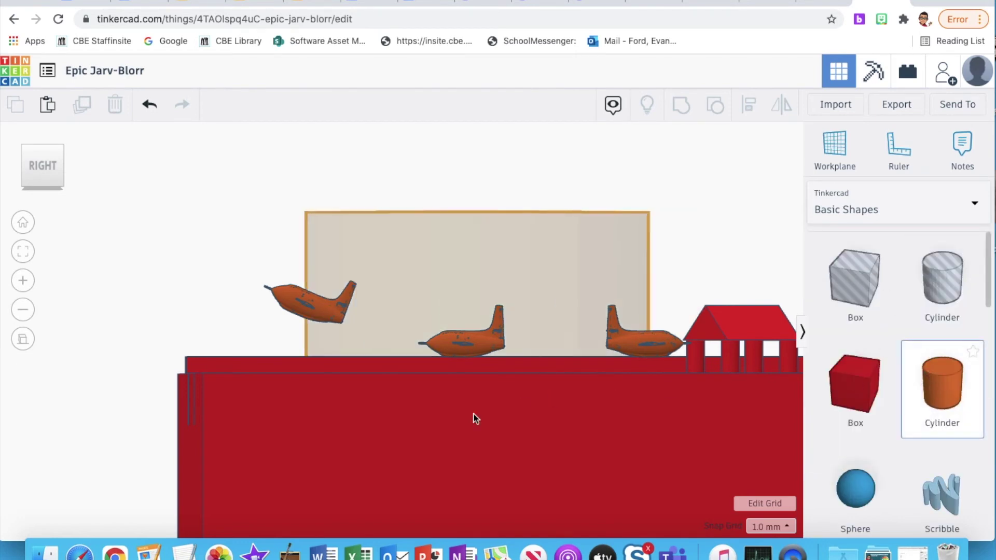
left_click_drag(419, 402, 198, 405)
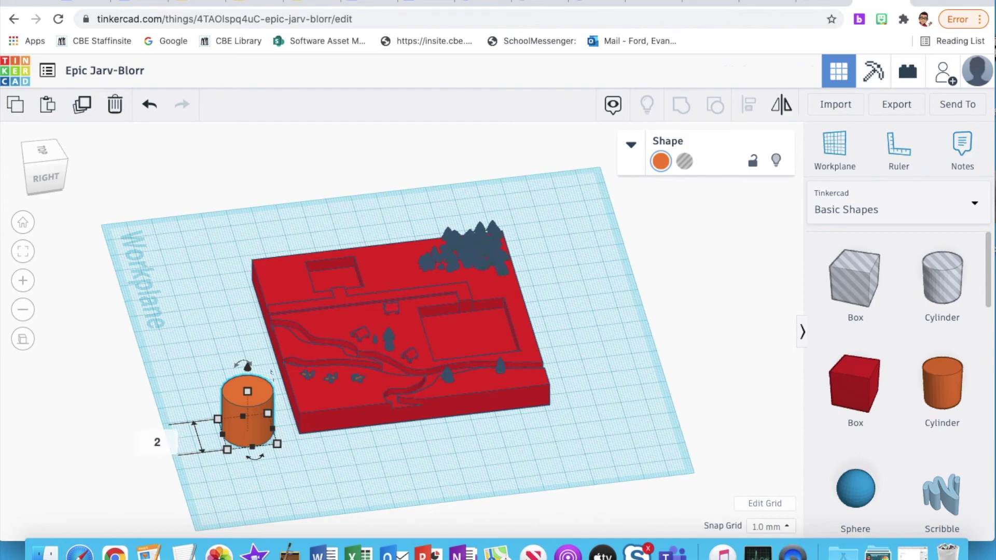
key("Return")
type("2")
key("Return")
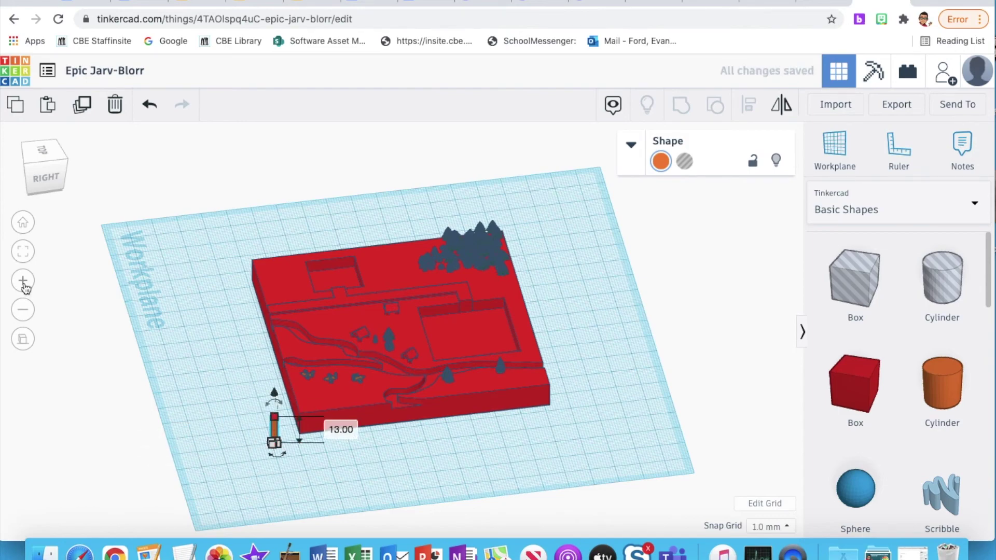
Stand the cylinder beneath the tilted plane, extend it up to the fuselage, and slim it to 1 x 1 mm
left_click(23, 280)
left_click(23, 252)
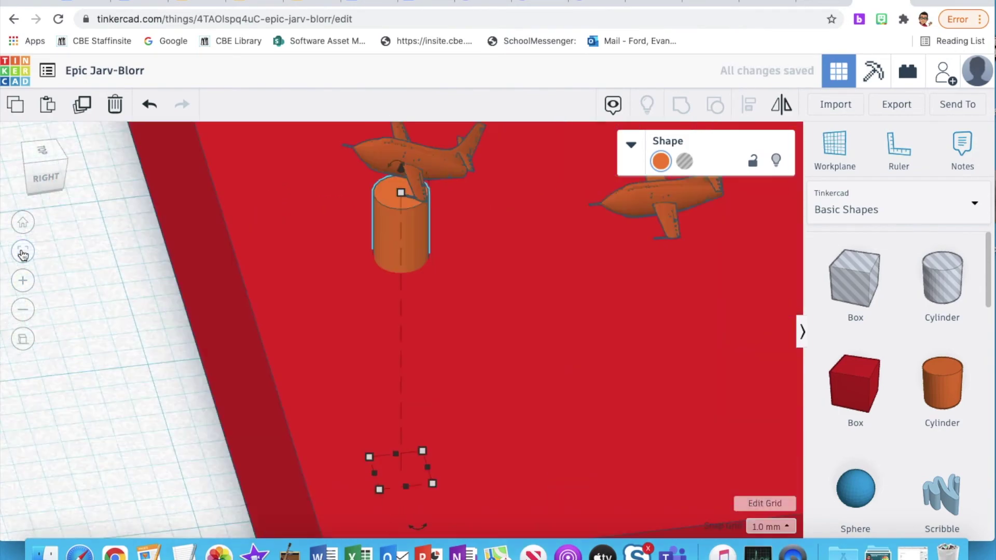
left_click(46, 174)
left_click_drag(43, 169, 44, 192)
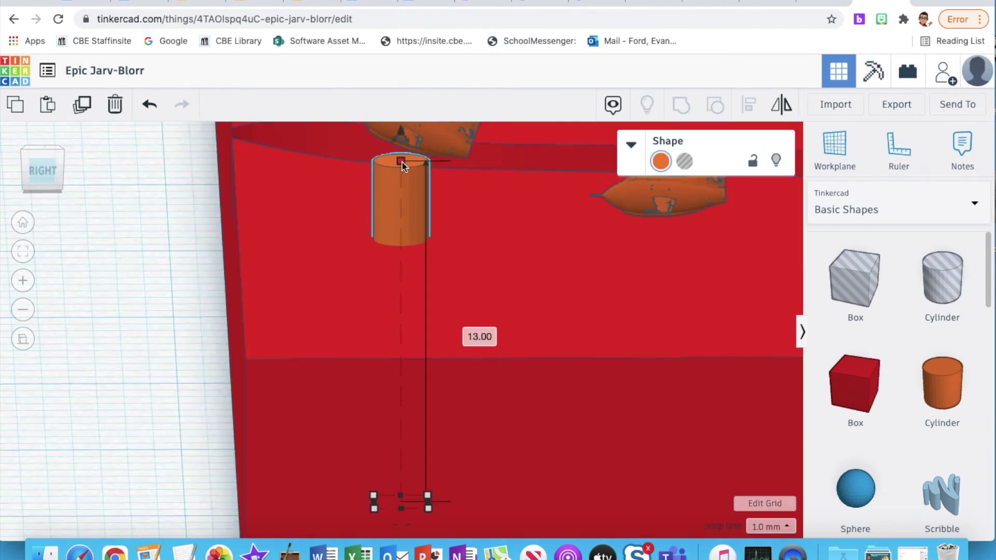
left_click_drag(402, 160, 401, 144)
left_click(111, 174)
left_click_drag(33, 181, 393, 175)
left_click(393, 179)
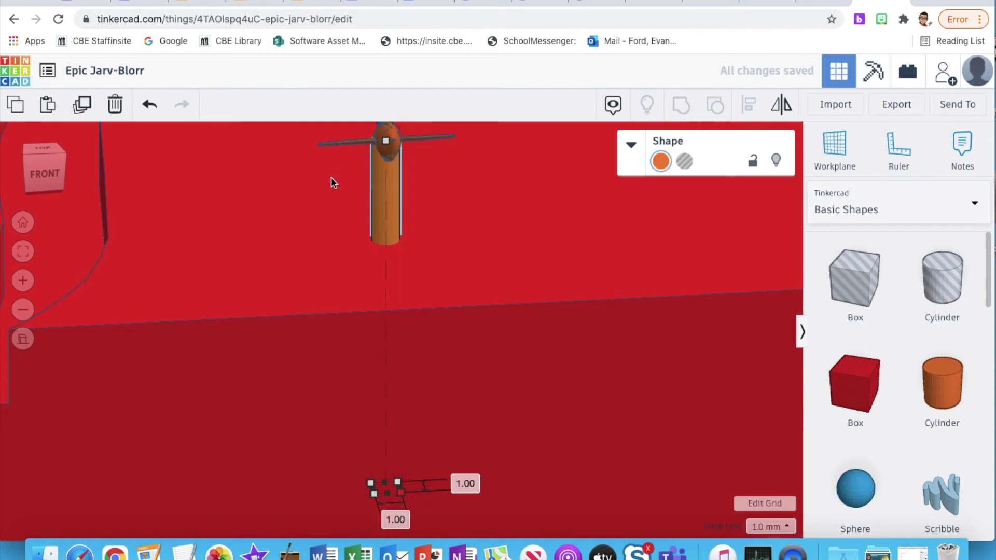
Duplicate the support post twice and place one copy under each wing of the tilted plane
left_click_drag(48, 169, 75, 169)
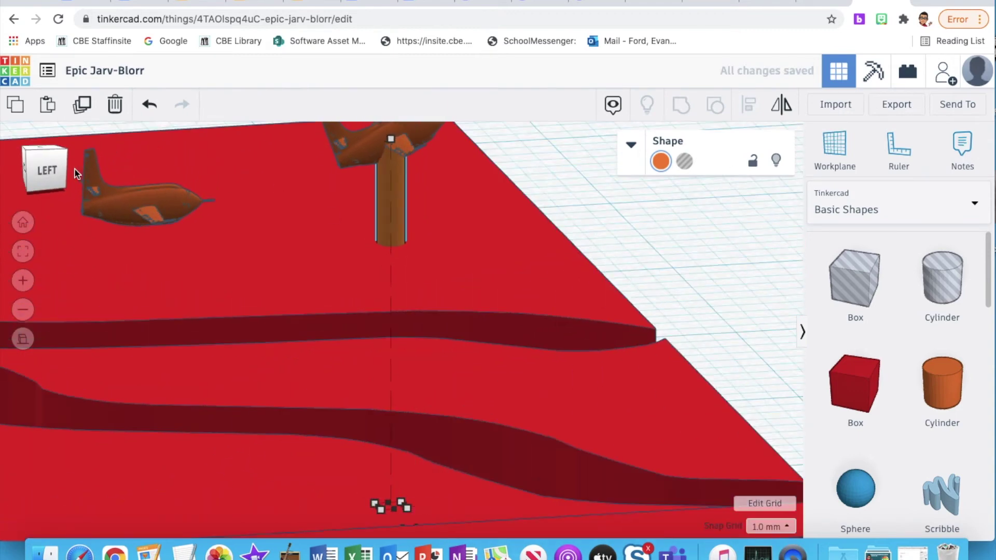
left_click(645, 252)
left_click_drag(43, 168, 11, 171)
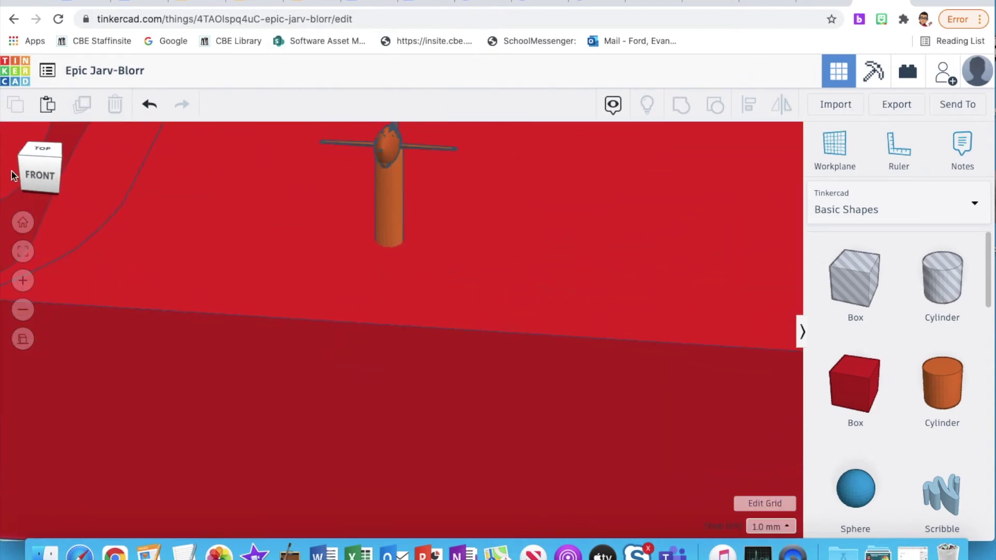
left_click(387, 205)
key("ctrl+d")
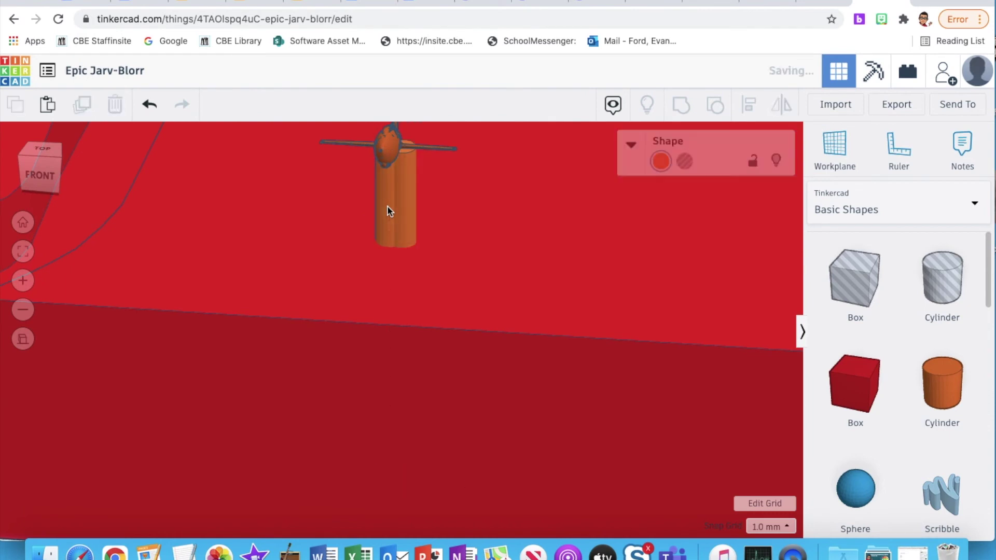
left_click_drag(387, 206, 336, 209)
key("ctrl+d")
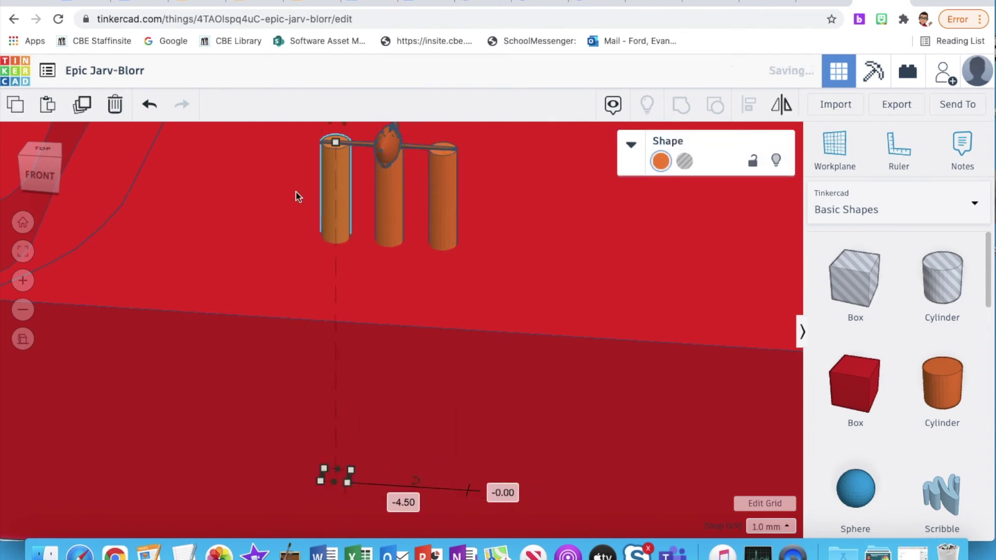
Add a box in front of the plate and set its footprint to 8 x 25 mm
mouse_move(36, 175)
left_mouse_down()
mouse_move(37, 192)
mouse_move(42, 175)
mouse_move(82, 171)
mouse_move(37, 173)
left_mouse_up()
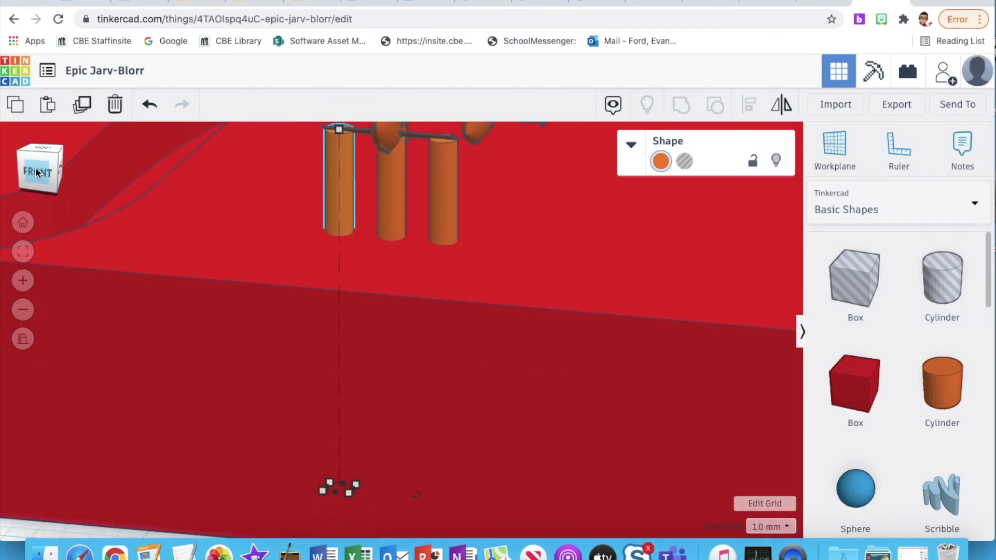
left_click(36, 171)
left_click(610, 195)
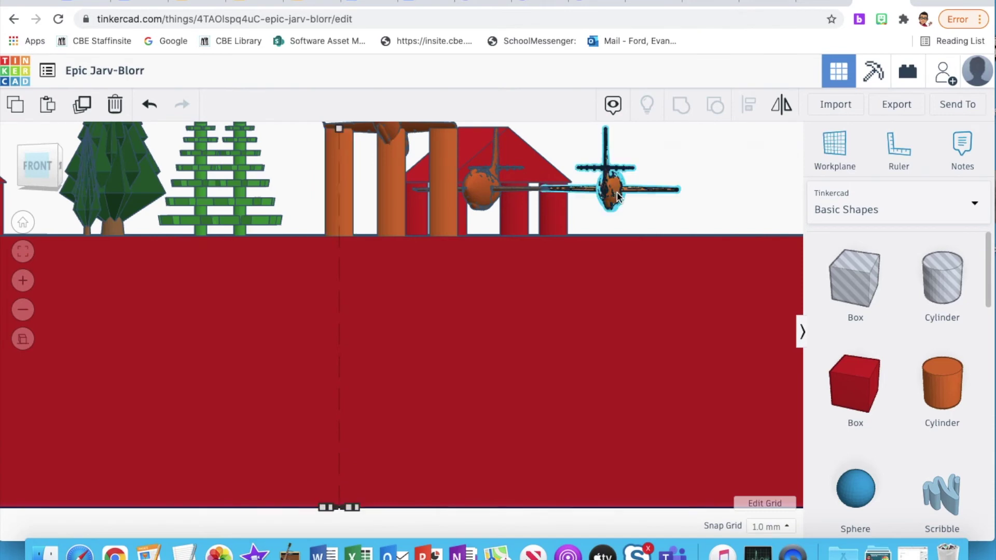
left_click(26, 306)
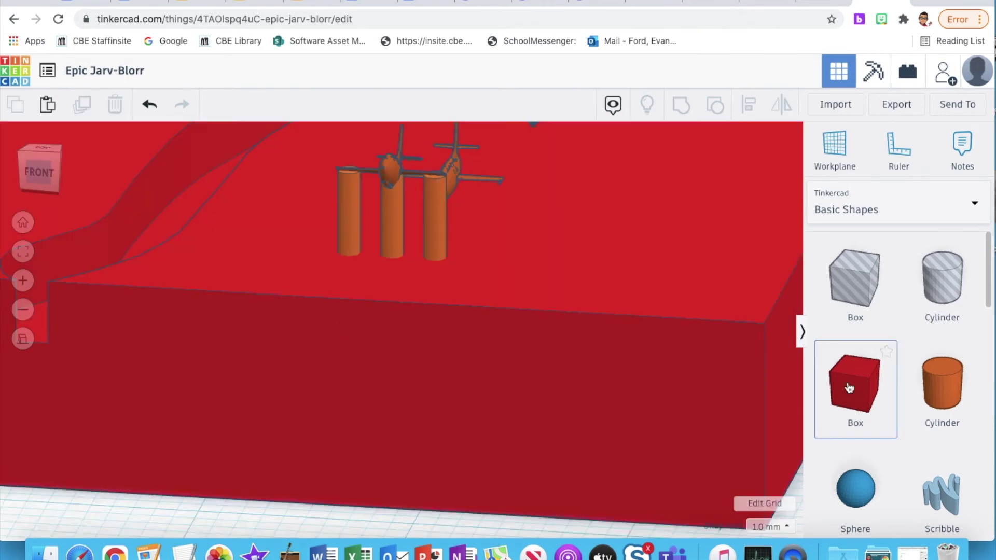
left_click(849, 387)
left_click(267, 452)
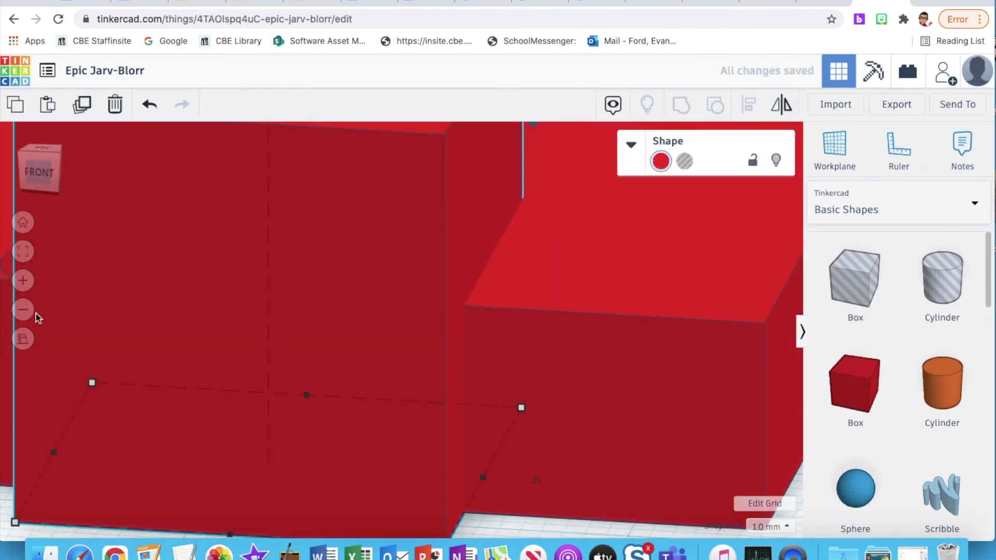
left_click(23, 310)
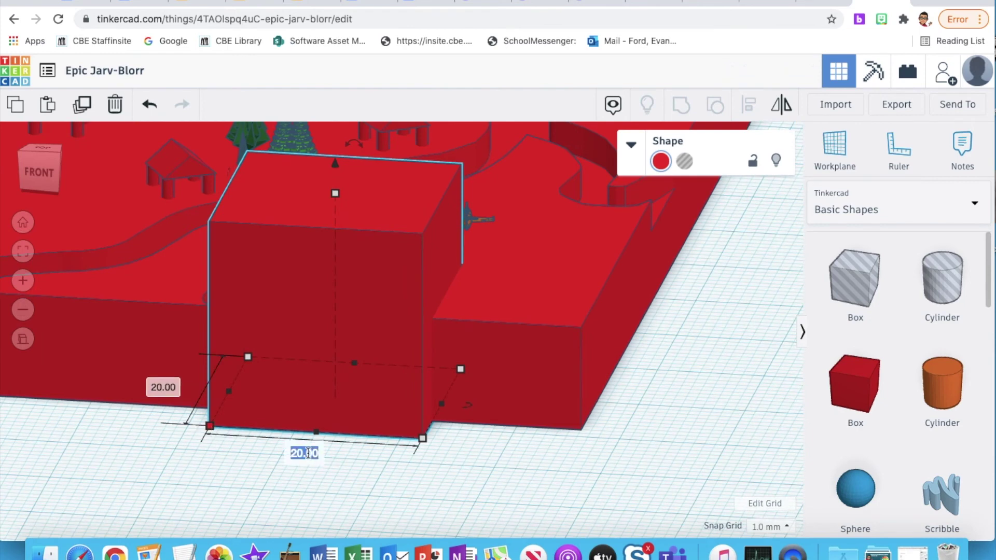
type("8")
key("Return")
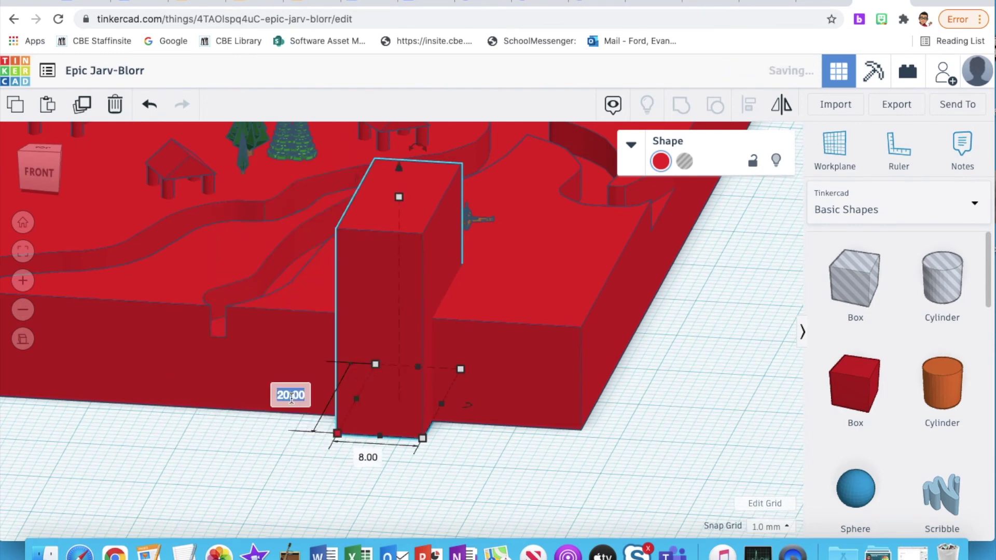
type("25")
key("Return")
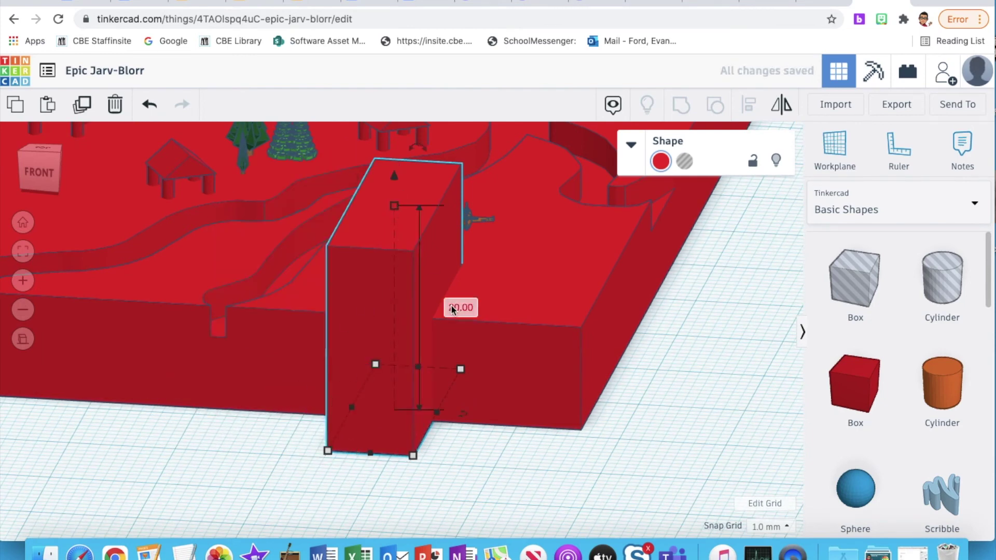
Lower the box into a thin runway slab beneath the planes and raise the two grounded planes onto it
left_click_drag(394, 208, 395, 298)
left_click_drag(369, 334, 412, 279)
left_click(427, 236)
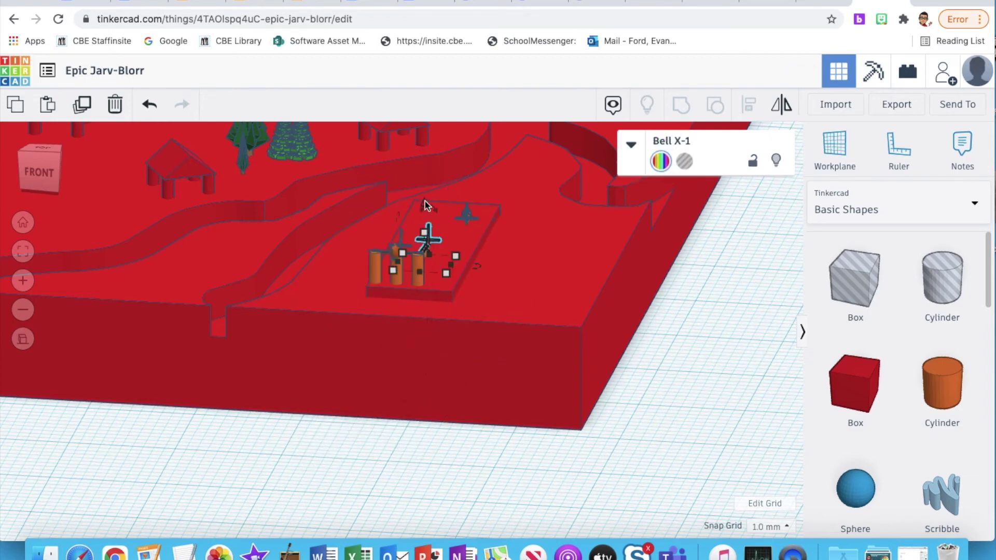
left_click(465, 222)
left_click_drag(466, 167, 465, 161)
Set the runway slab's width to 6 mm and place a copy parallel to it under the third plane
left_click(455, 263)
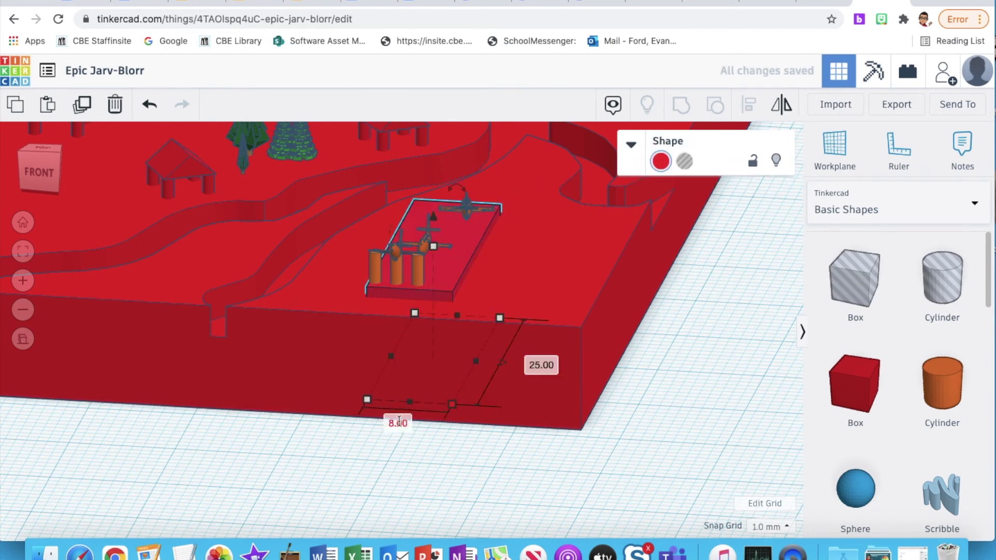
key("Return")
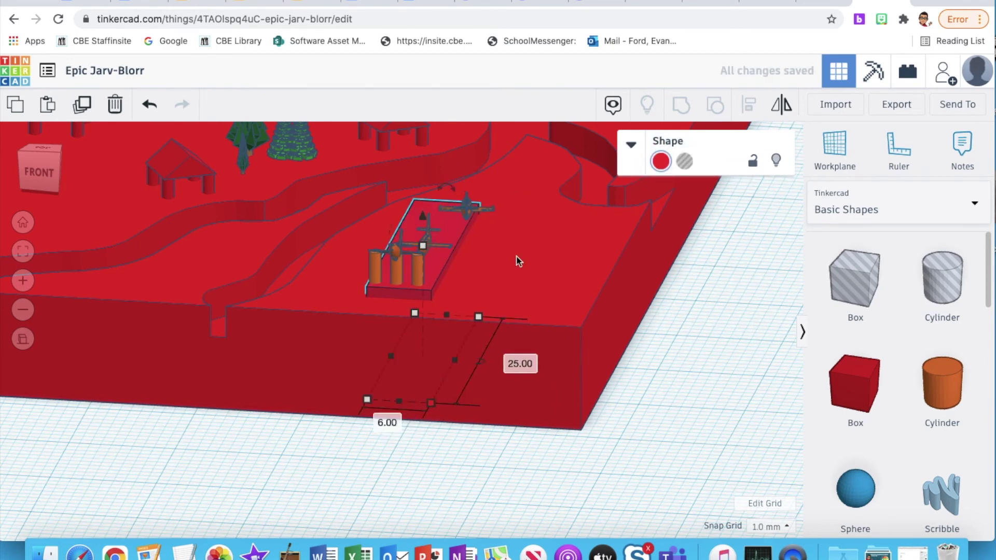
left_click(465, 210)
left_click_drag(465, 209, 525, 244)
left_click(446, 215)
key("super+c")
key("super+v")
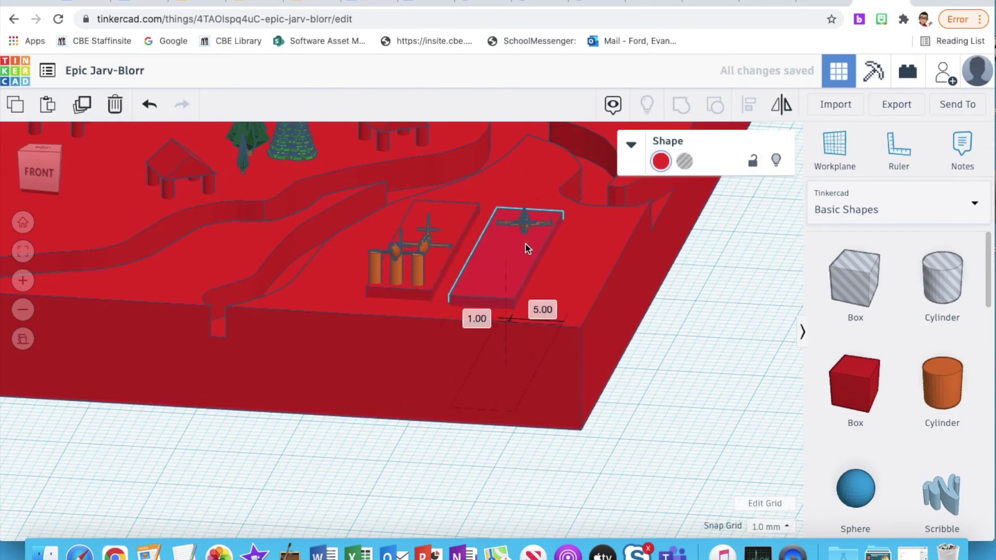
left_click_drag(45, 169, 47, 184)
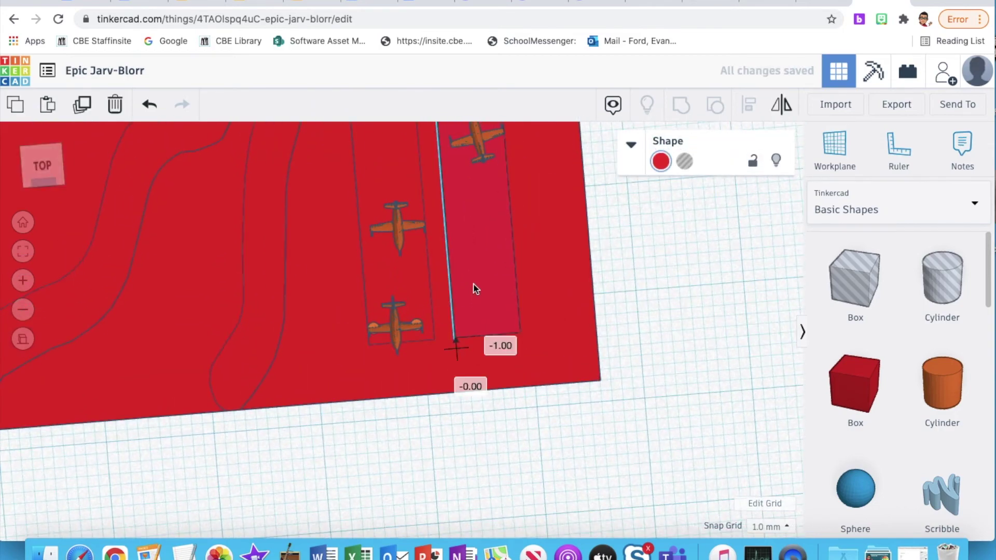
left_click(626, 253)
scroll(440, 276, "down", 2)
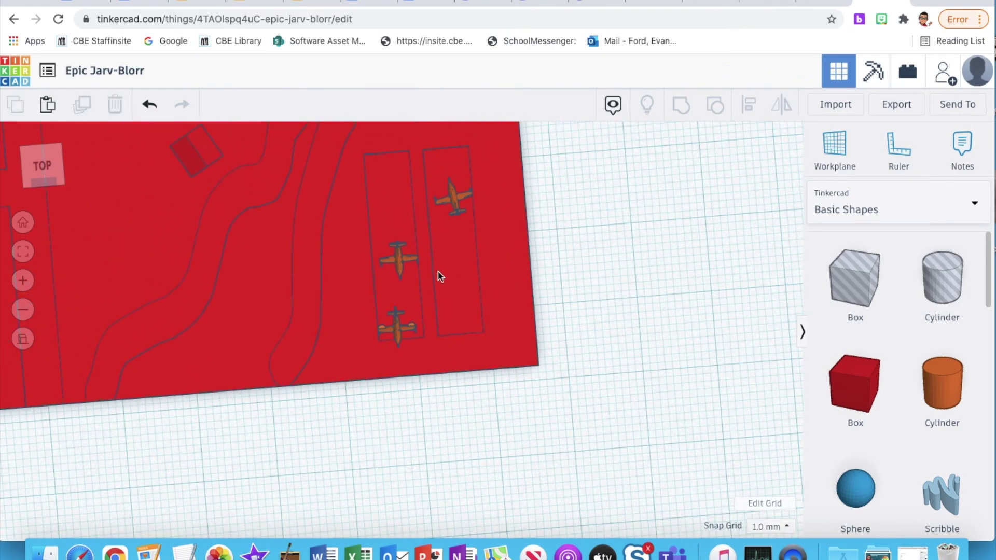
Build a half-ring from basic shapes and group them, for joining the two runway slabs
left_click(440, 276)
left_click(509, 285, "shift")
left_click(636, 269)
scroll(865, 377, "down", 5)
left_click_drag(855, 373, 638, 369)
scroll(889, 306, "up", 5)
left_click_drag(855, 280, 642, 437)
left_click(681, 327, "shift")
key("ctrl+g")
Place the half-ring across the far ends of the two runway slabs so it links them
left_click_drag(711, 332, 413, 123)
scroll(585, 211, "down", 3)
left_click_drag(444, 185, 406, 167)
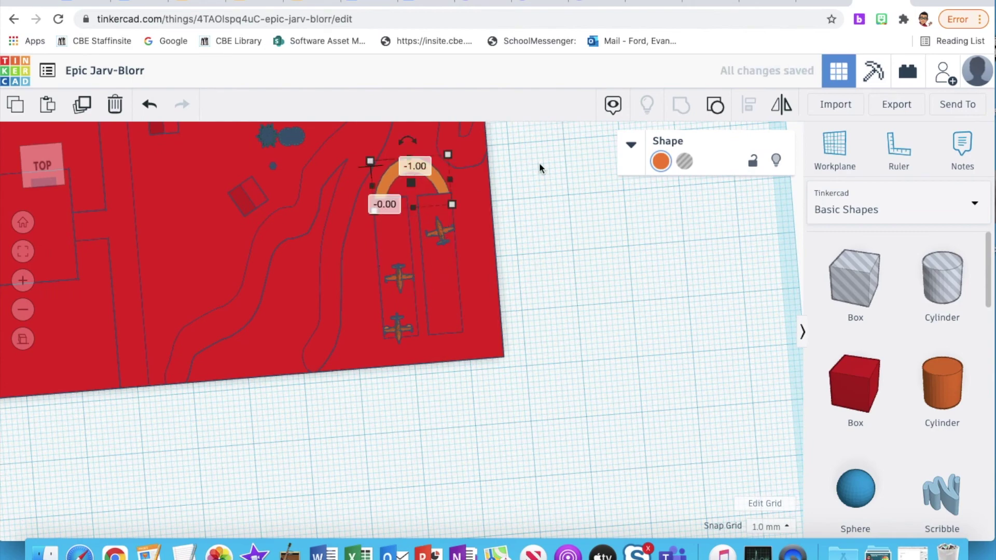
left_click_drag(59, 180, 16, 156)
left_click_drag(511, 373, 515, 379)
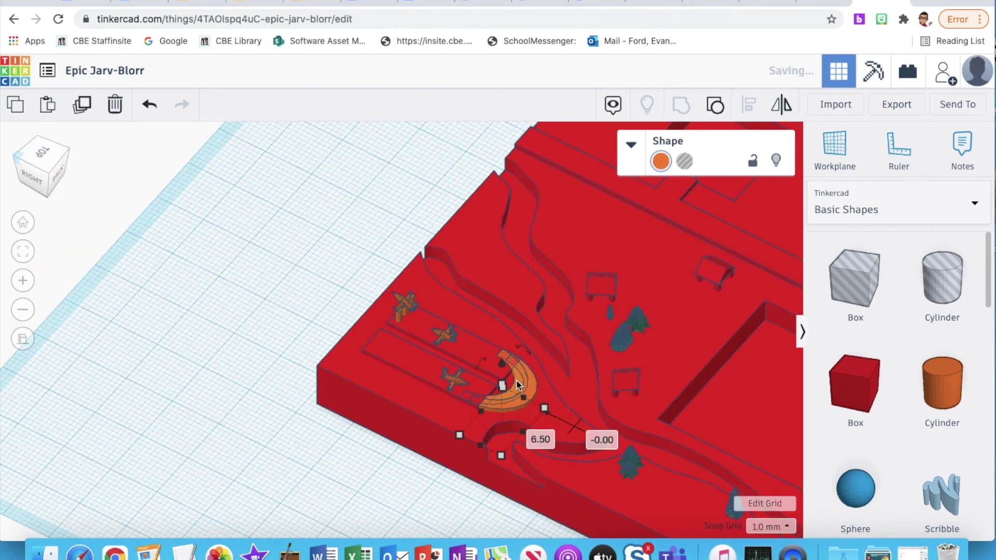
Group the half-ring and both runway slabs into one red U-shaped runway
key("ctrl+shift+g")
left_click(682, 105)
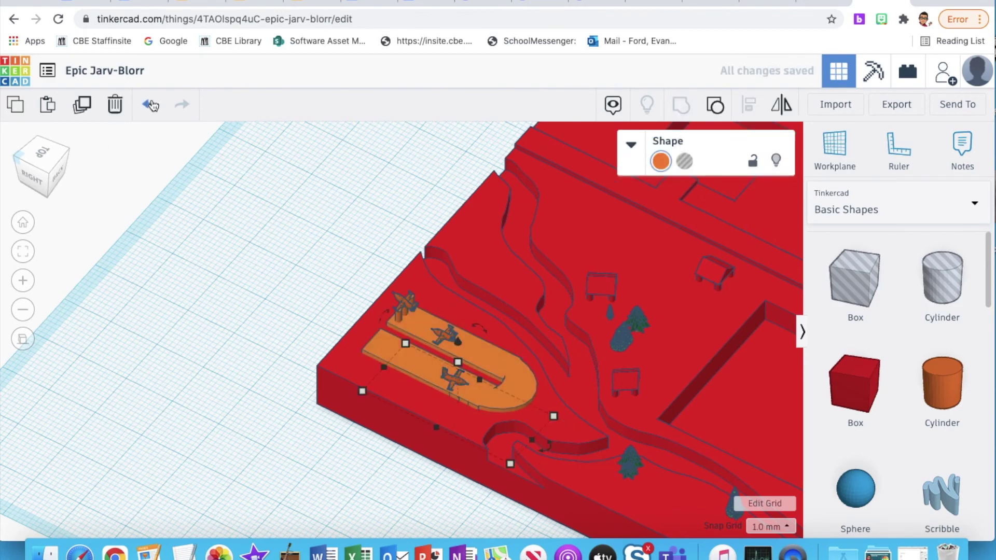
left_click(423, 362)
left_click(44, 154)
left_click(450, 358, "shift")
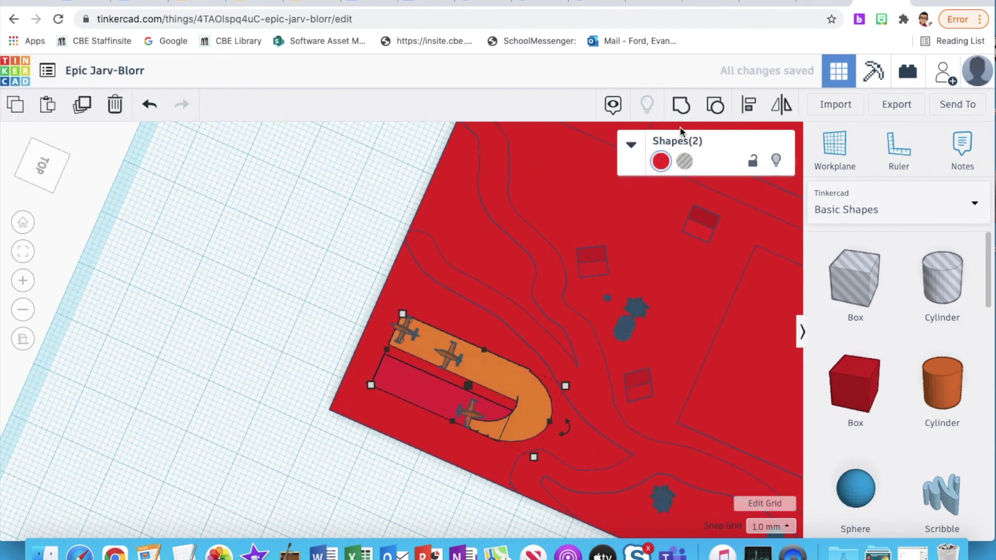
key("ctrl+g")
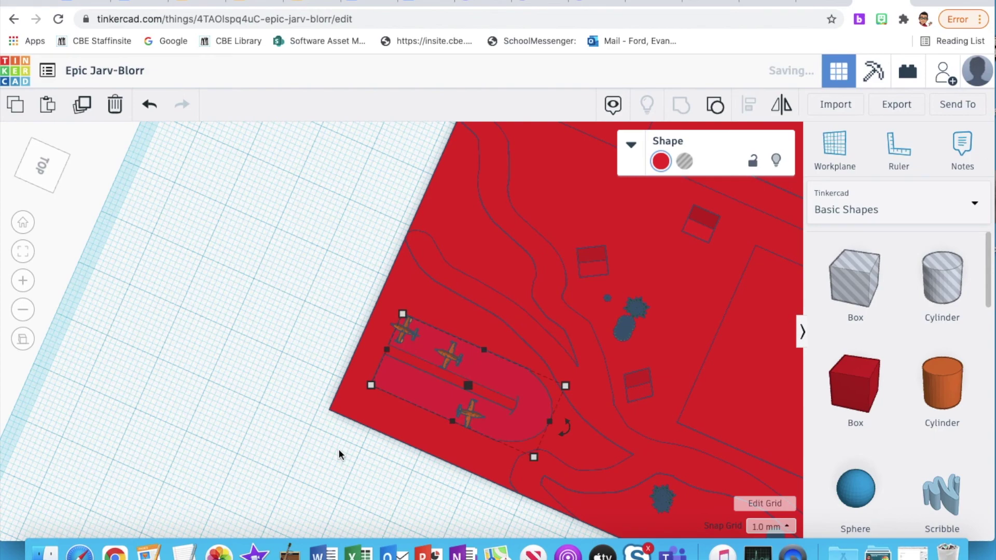
left_click(339, 455)
Place another small house next to the runway, near the start of the curve
left_click(41, 162)
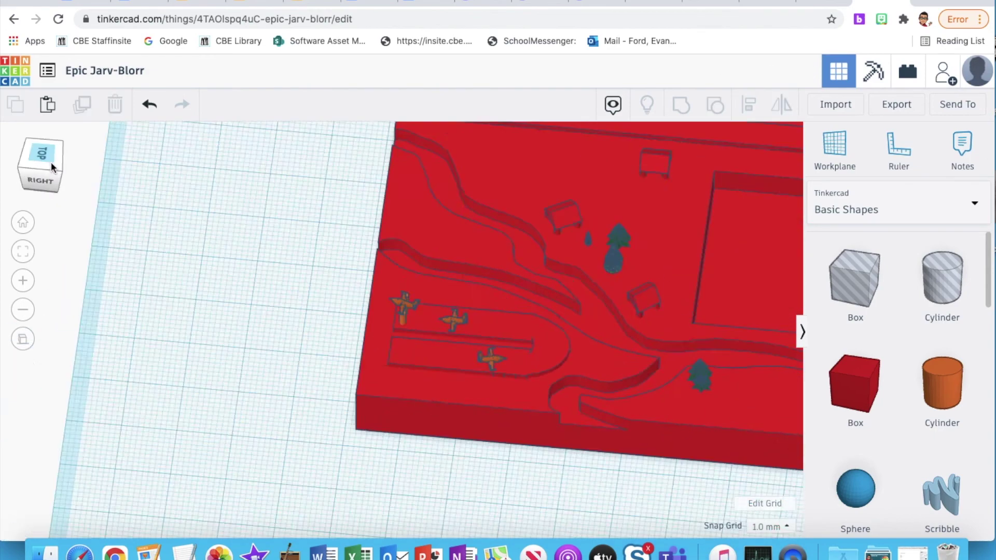
left_click(309, 174)
left_click_drag(308, 174, 406, 195)
left_click(290, 394)
left_click(59, 181)
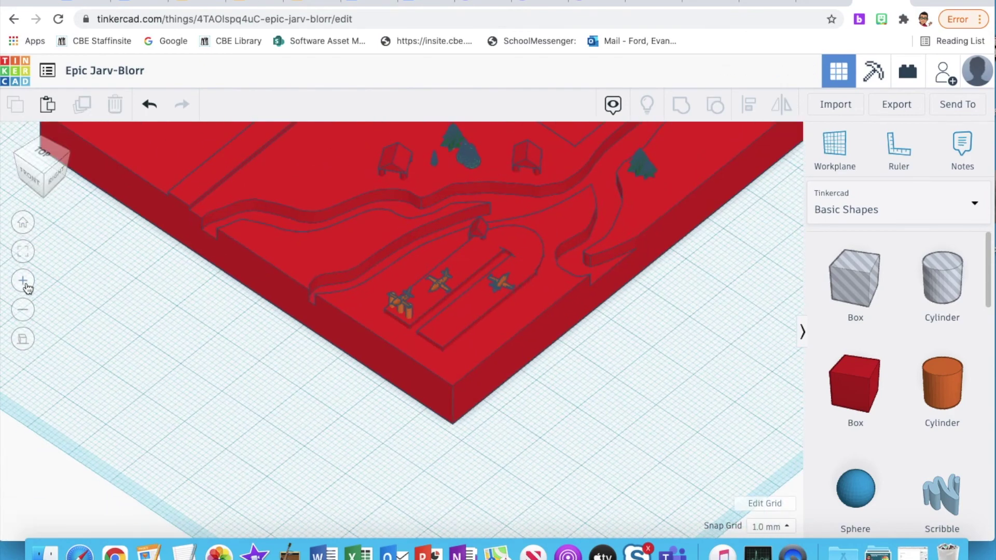
Add a cylinder, reduce its base to 4 x 4 mm and stand it beside the outer runway near the curve
left_click(22, 281)
left_click_drag(940, 384, 625, 297)
left_click(695, 241)
type("16")
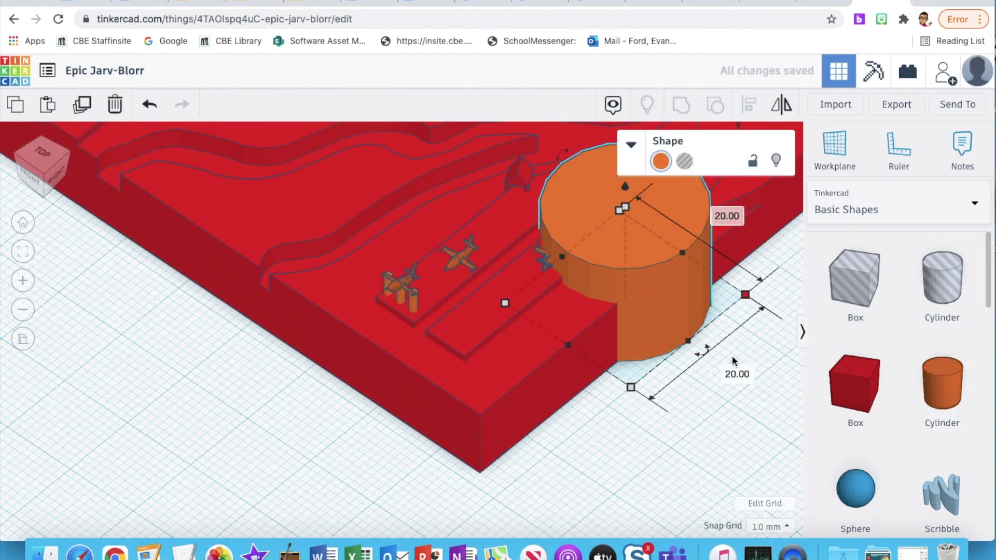
left_click(736, 369)
type("6")
left_click(636, 281)
type("6")
left_click(599, 253)
type("4")
left_click(609, 348)
type("4")
left_click_drag(540, 228, 614, 233)
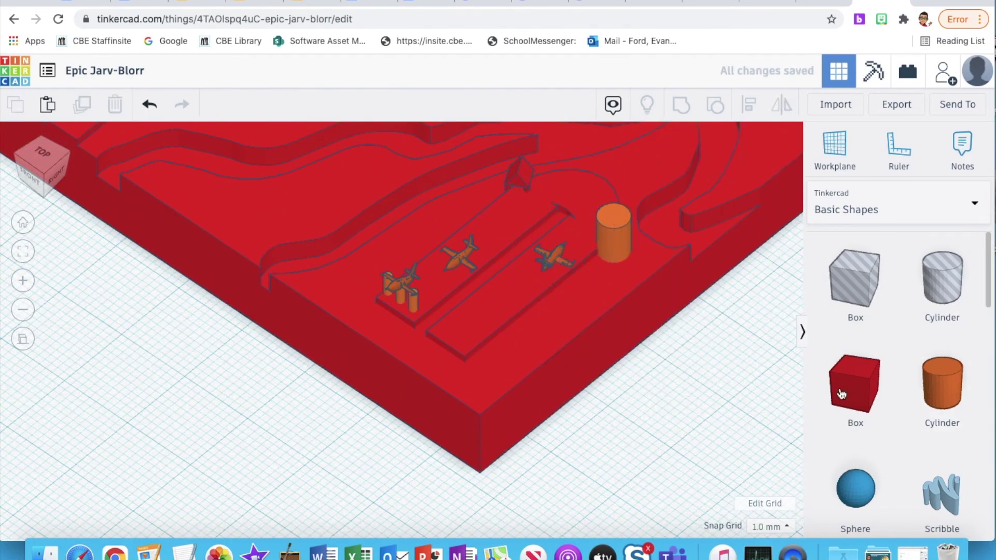
Top the cylinder with a small box as a cabin and group them into a red control tower
left_click_drag(842, 395, 742, 428)
scroll(726, 394, "down", 3)
left_click(681, 105)
left_click_drag(61, 172, 42, 194)
left_click(681, 105)
Group the runway pieces with the landscape plate
left_click(378, 449)
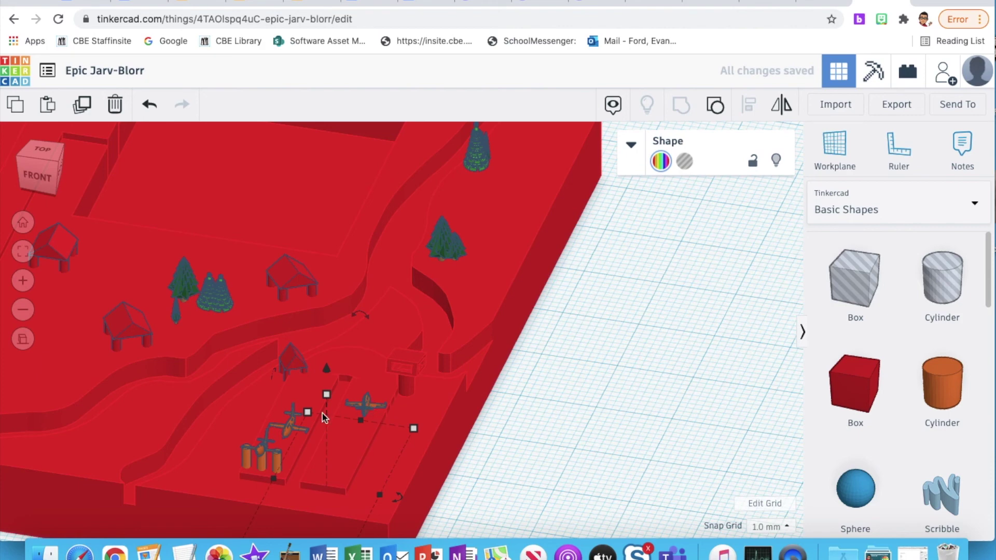
left_click(390, 319, "shift")
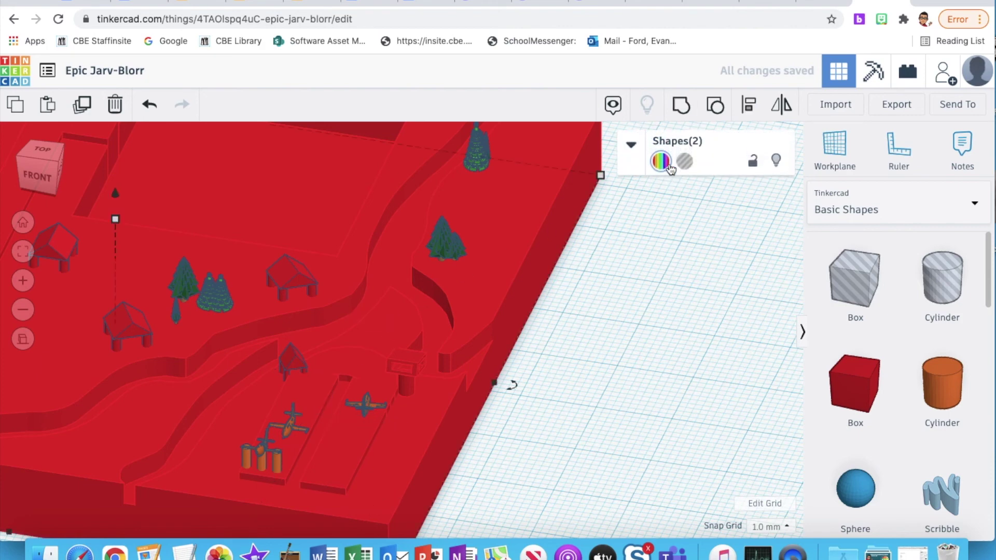
left_click(679, 107)
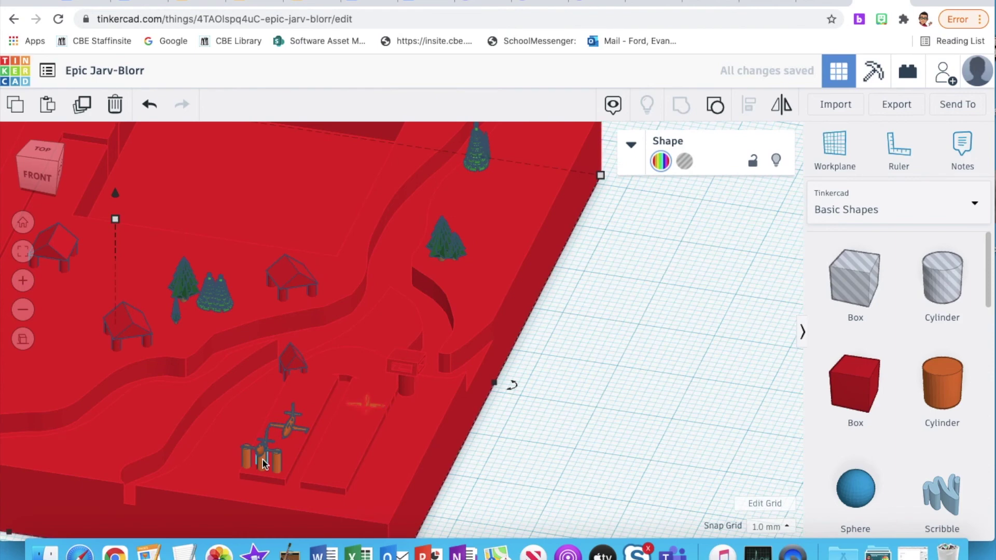
key("super+z")
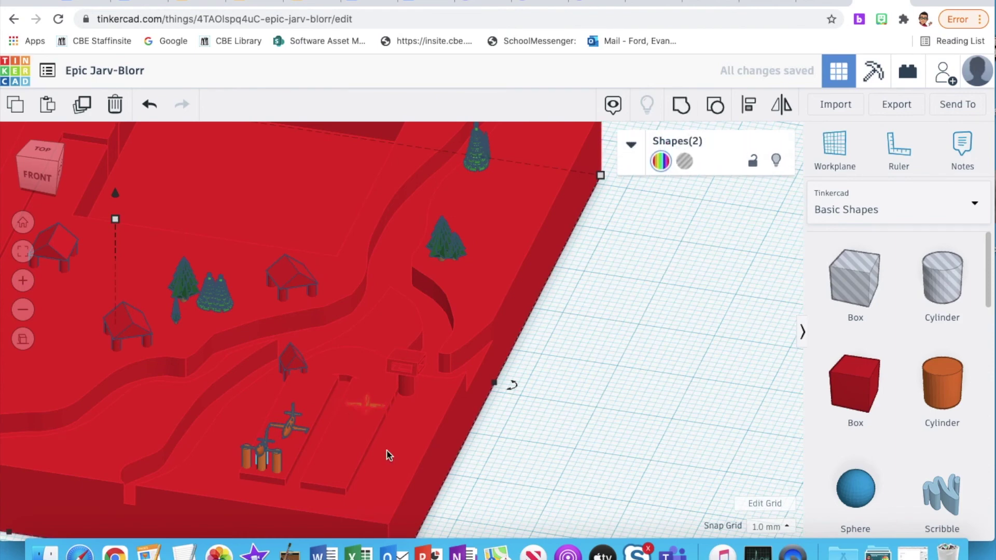
Group the middle support post and the tilted plane with the landscape plate
left_click(263, 455)
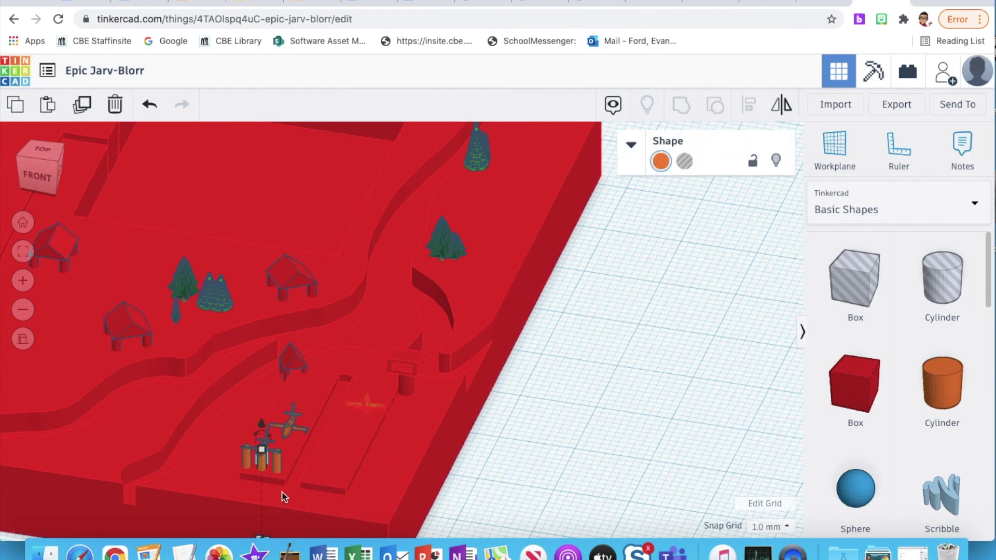
left_click(421, 421, "shift")
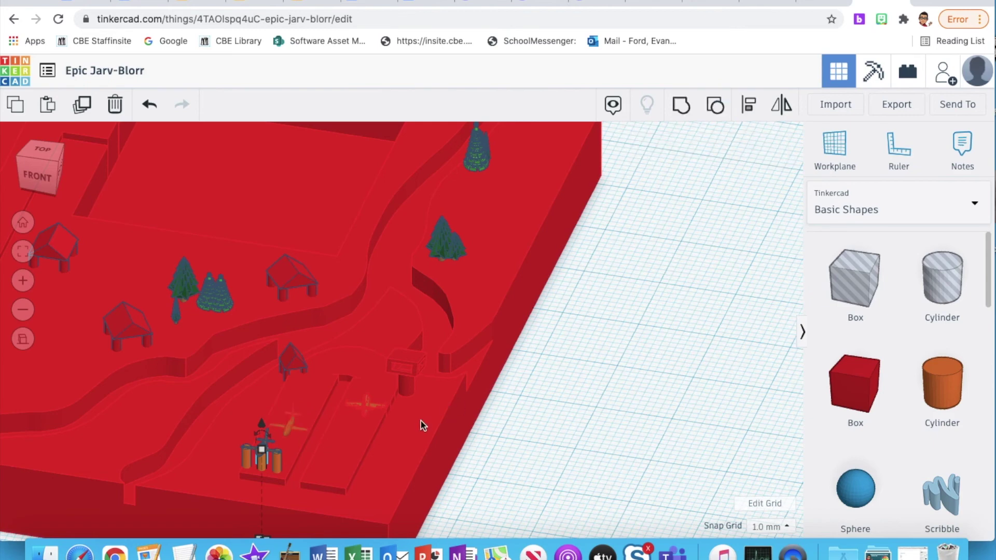
left_click(682, 108)
left_click(266, 455)
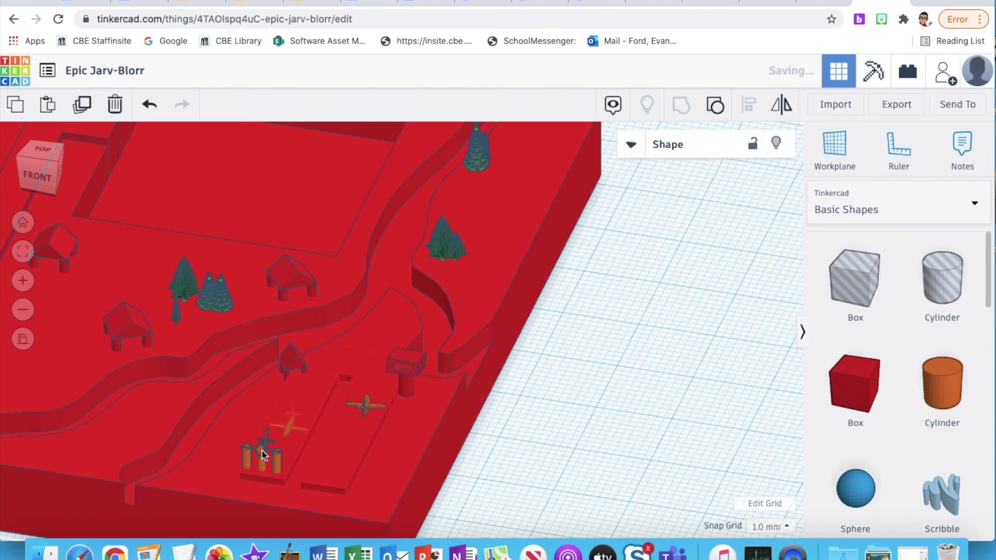
left_click(263, 455)
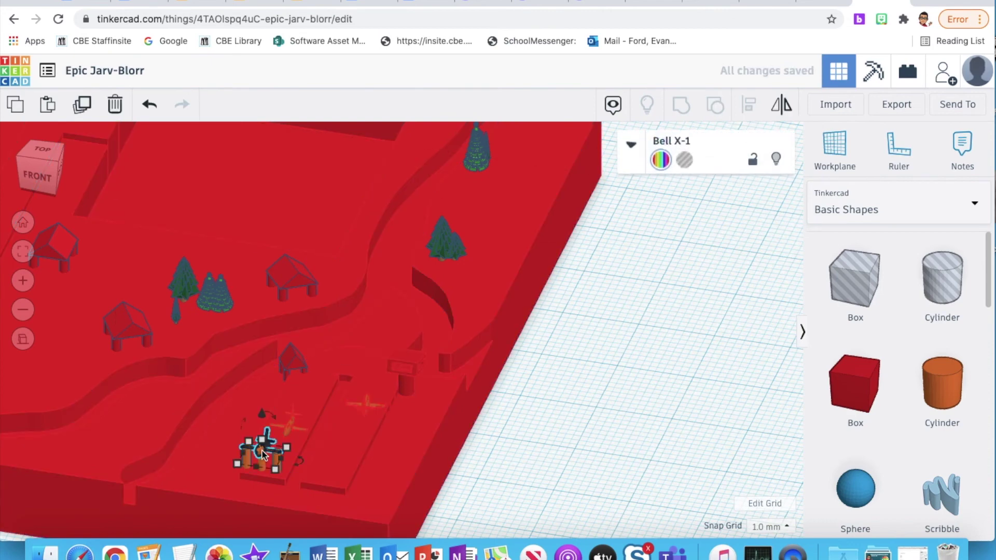
left_click(344, 444, "shift")
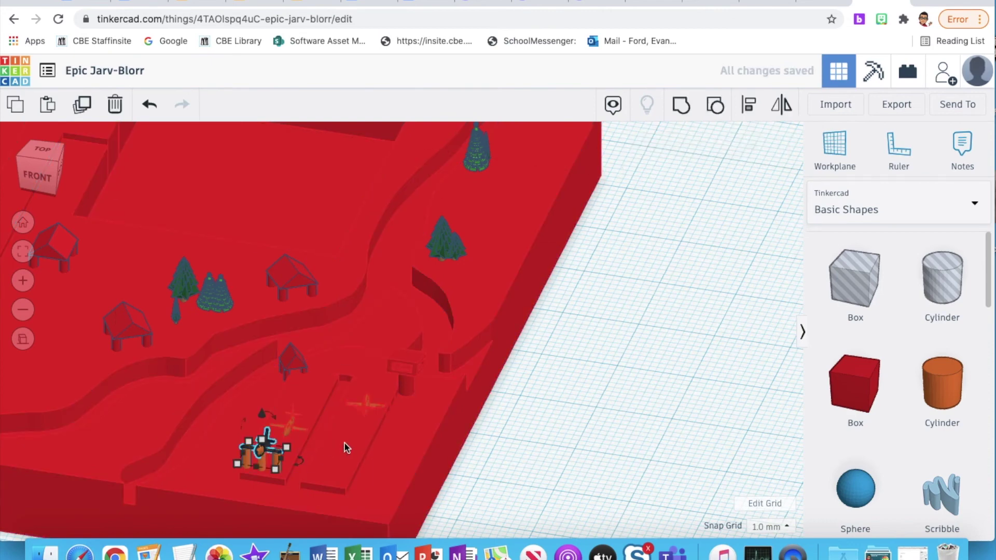
left_click(678, 110)
Group the two outer support posts under the tilted plane's wings with the landscape plate
left_click(275, 466)
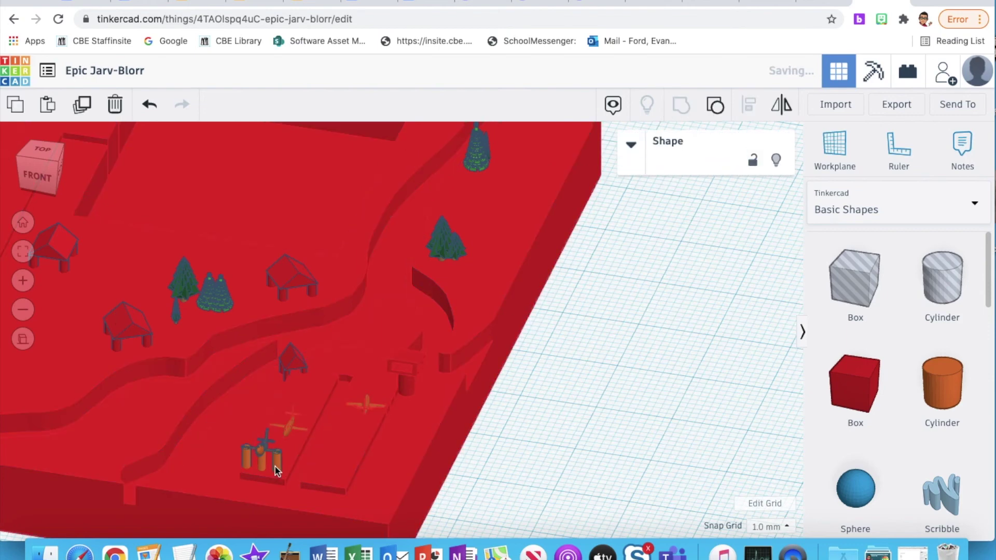
left_click(350, 444, "shift")
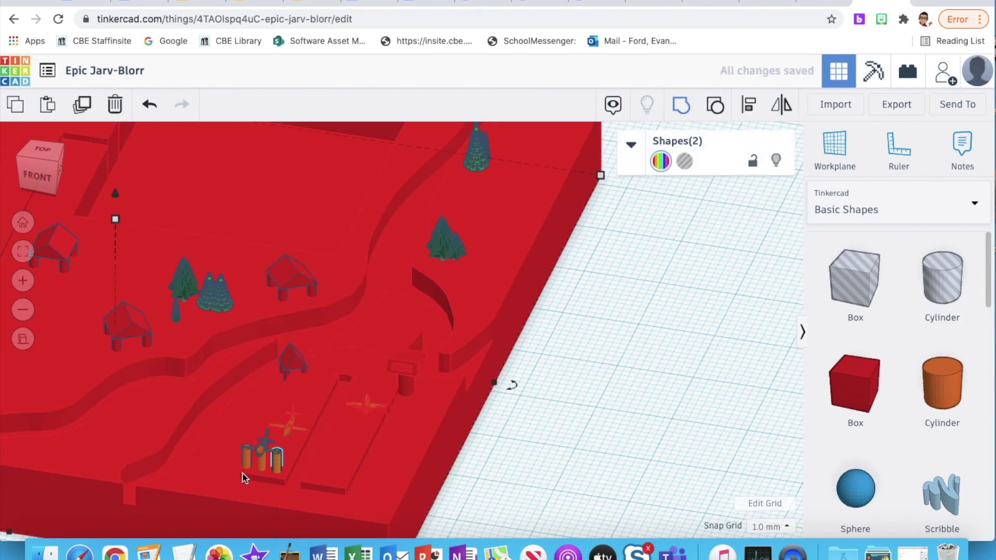
left_click(241, 456)
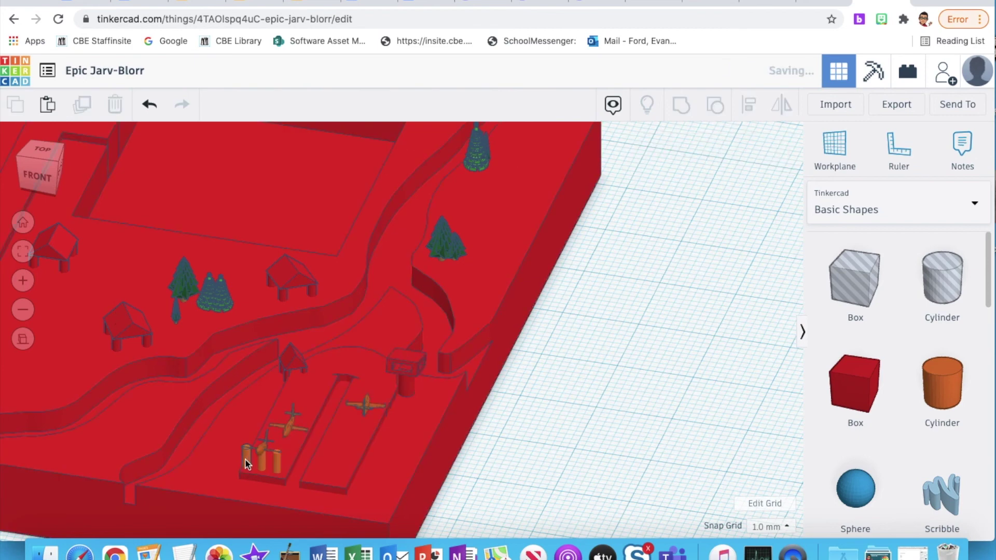
left_click(227, 436, "shift")
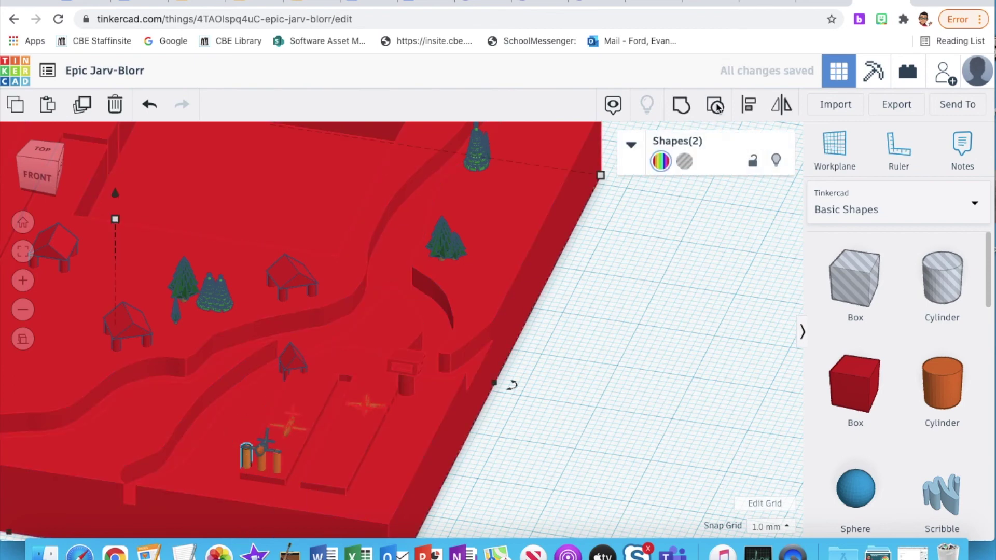
left_click(677, 112)
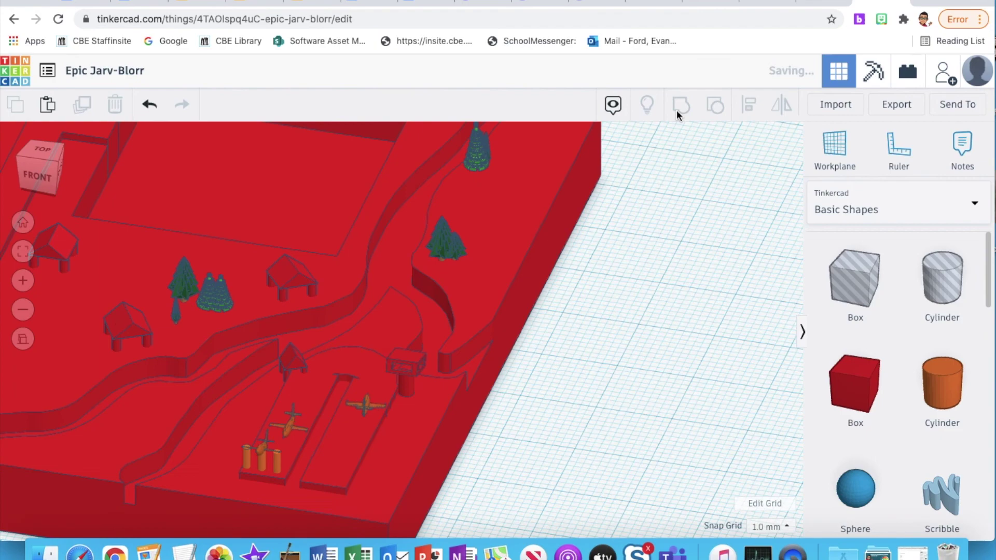
left_click(589, 353)
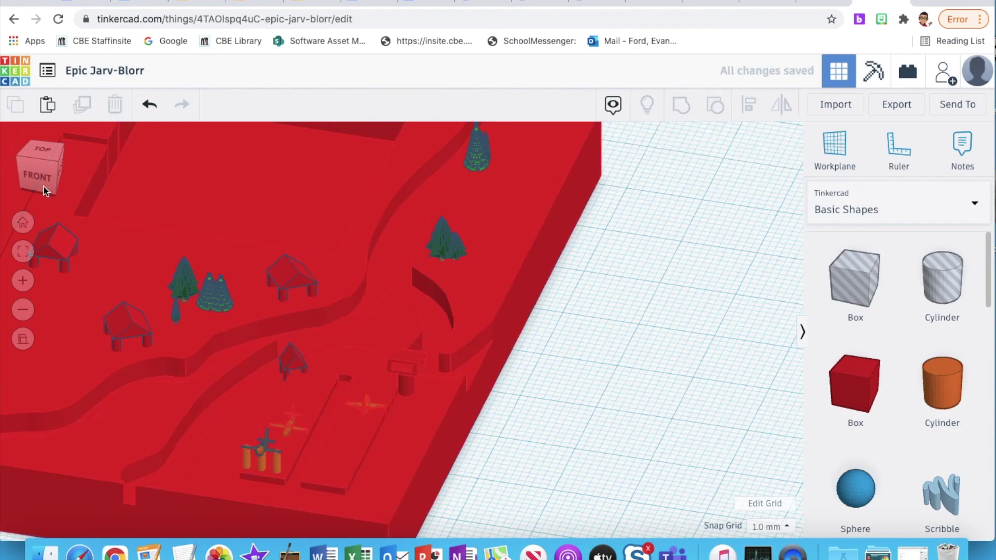
Examine the whole landscape from above, from the front and from the right side
left_click(23, 313)
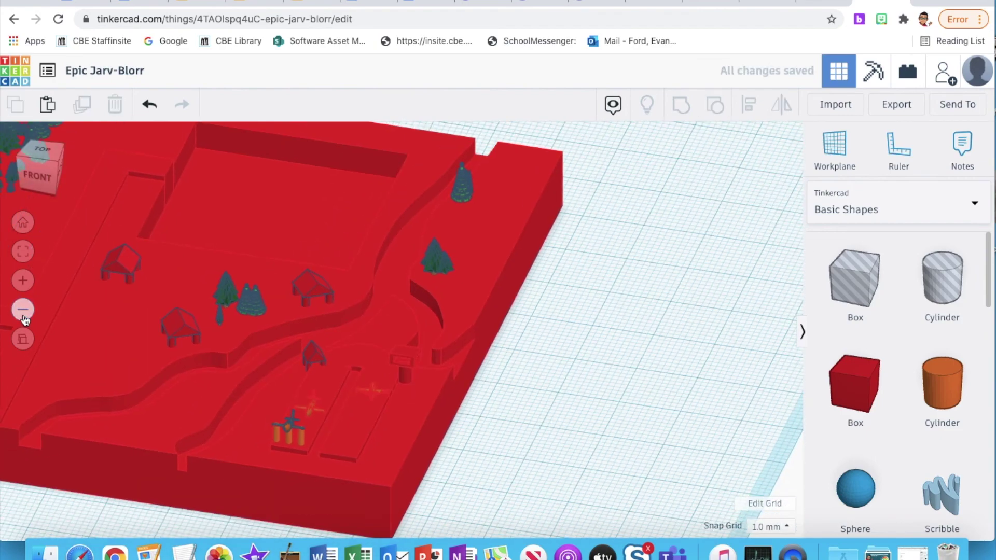
left_click(23, 315)
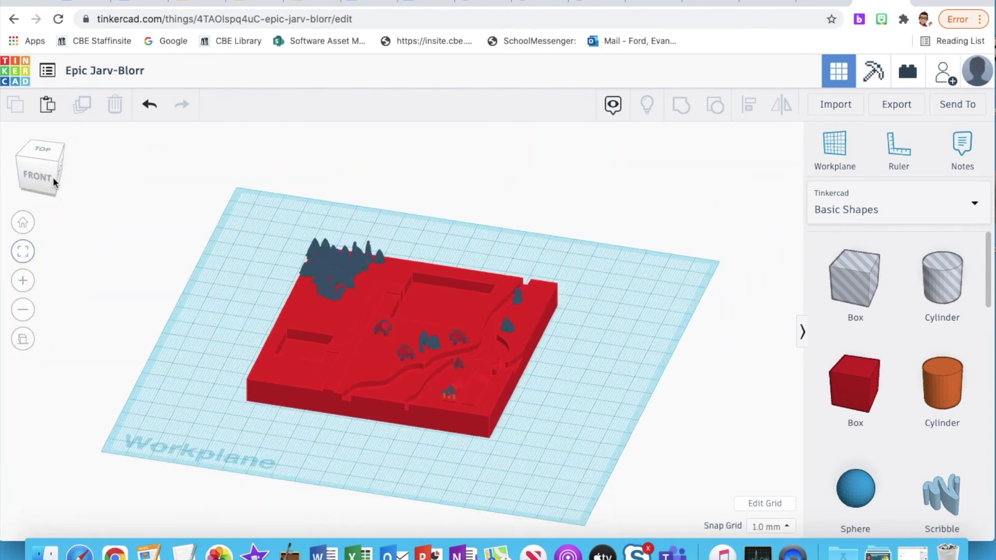
left_click(42, 174)
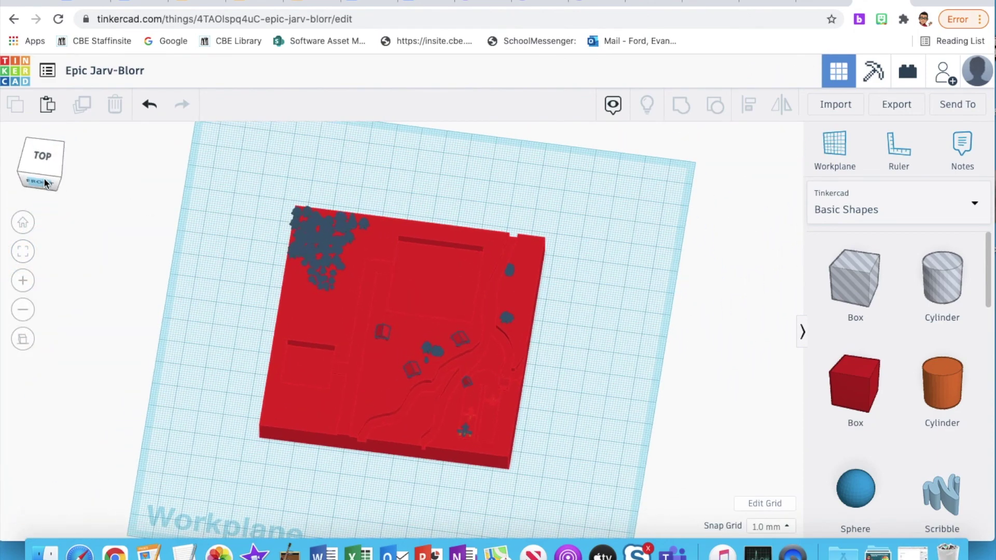
left_click_drag(48, 177, 51, 176)
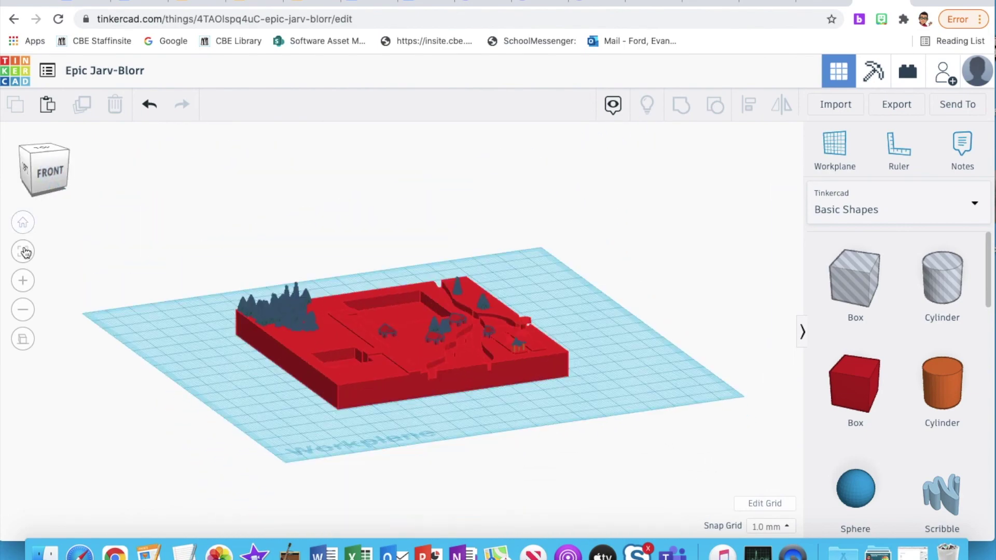
left_click(24, 280)
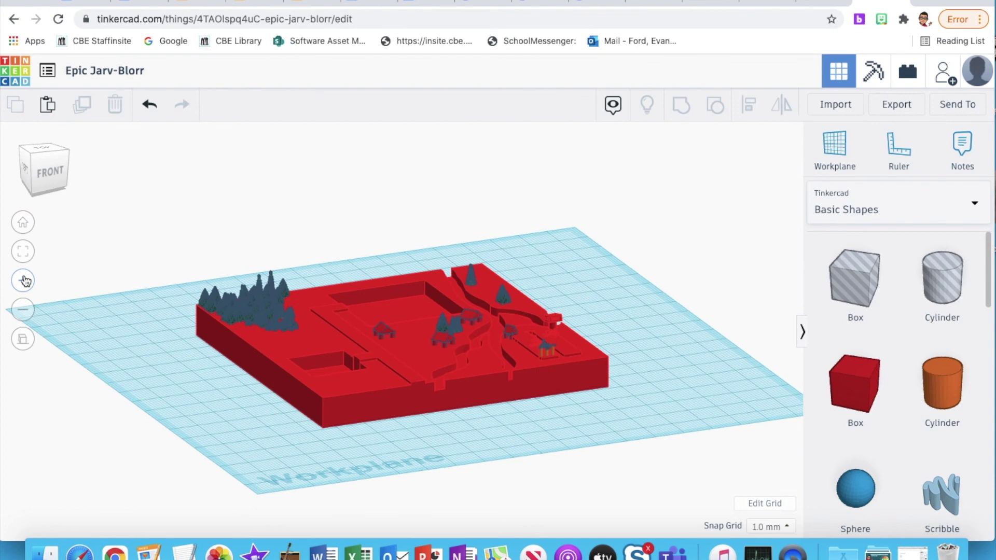
left_click(24, 281)
left_click(24, 280)
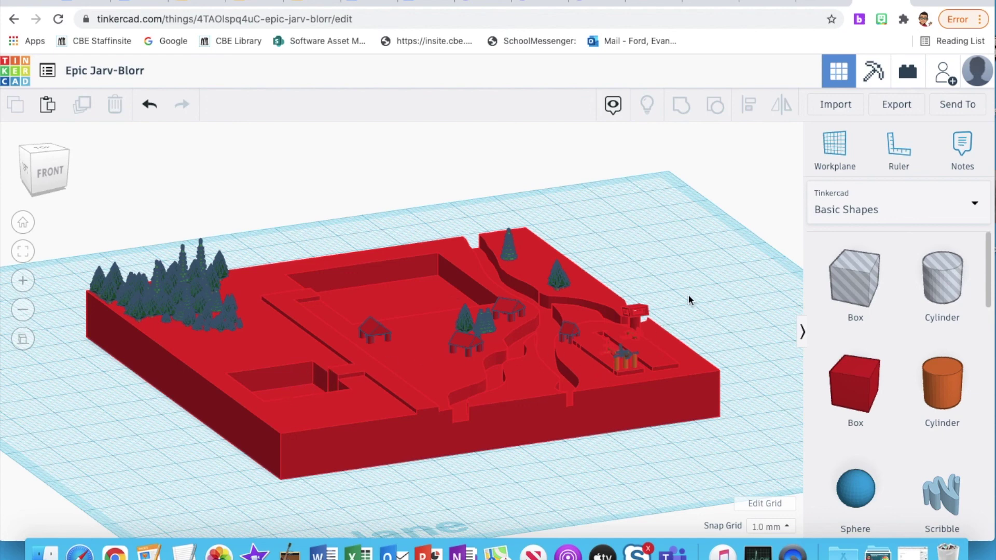
left_click_drag(51, 178, 27, 180)
left_click(27, 178)
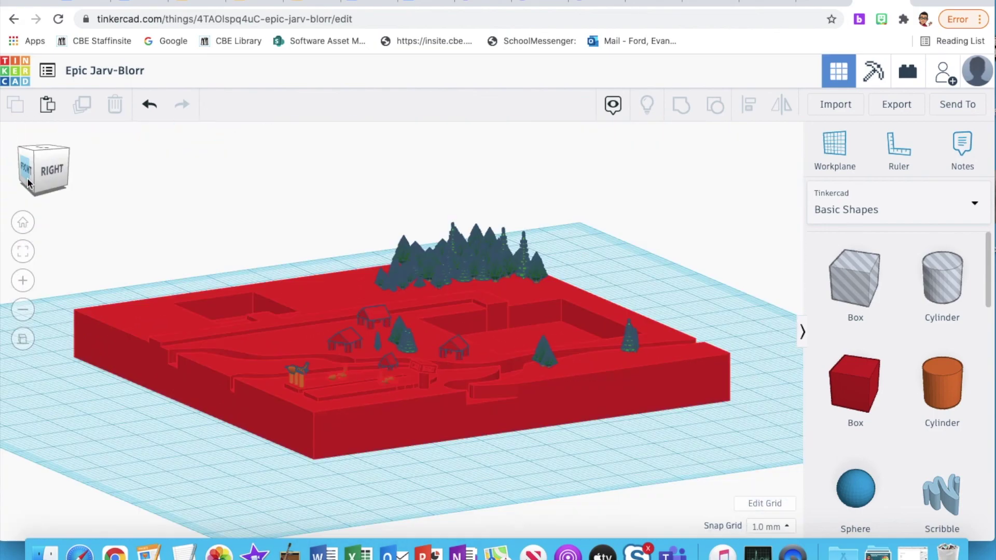